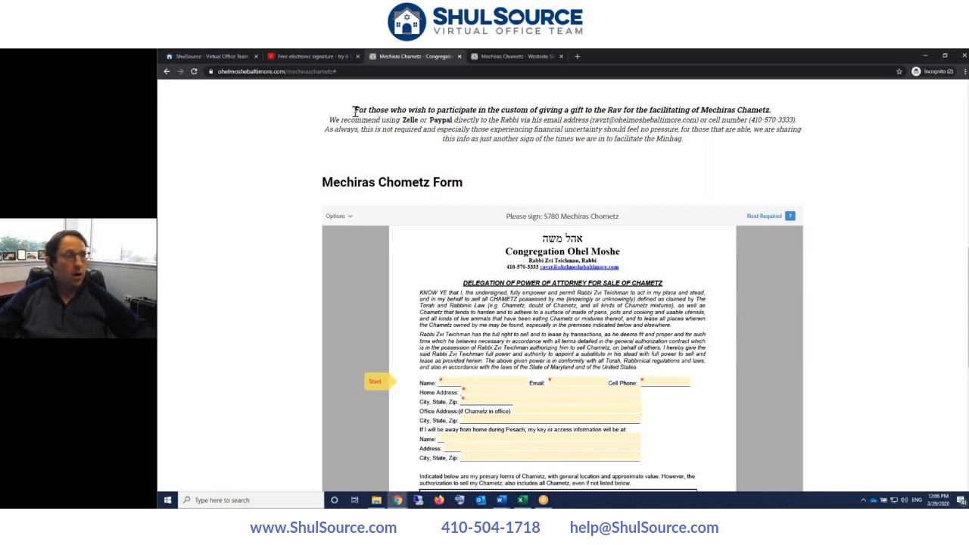
# - Highlight and review the Ohel Moshe letter's paragraph about giving the Rav a gift
pyautogui.moveTo(353, 112); pyautogui.dragTo(456, 142)
pyautogui.click(452, 151)
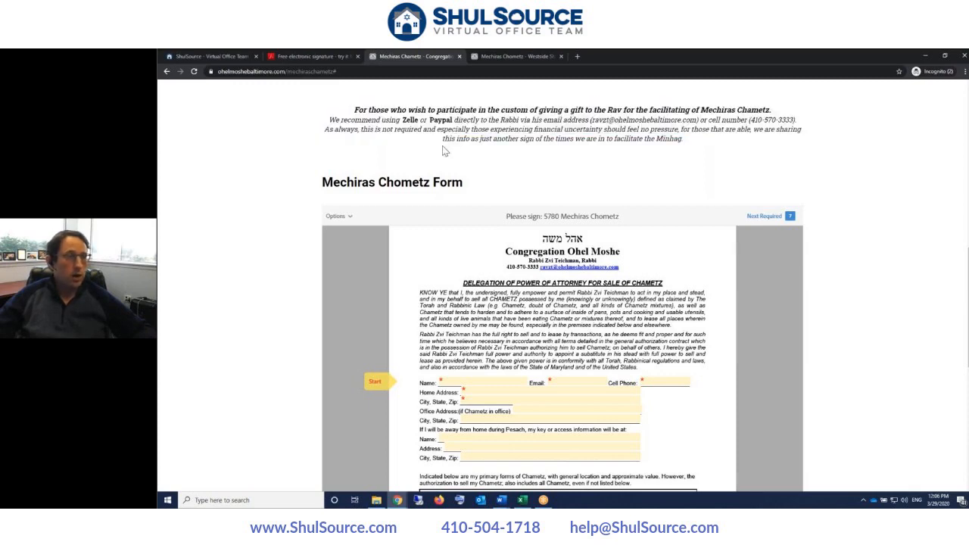
pyautogui.scroll(-1, 445, 152)
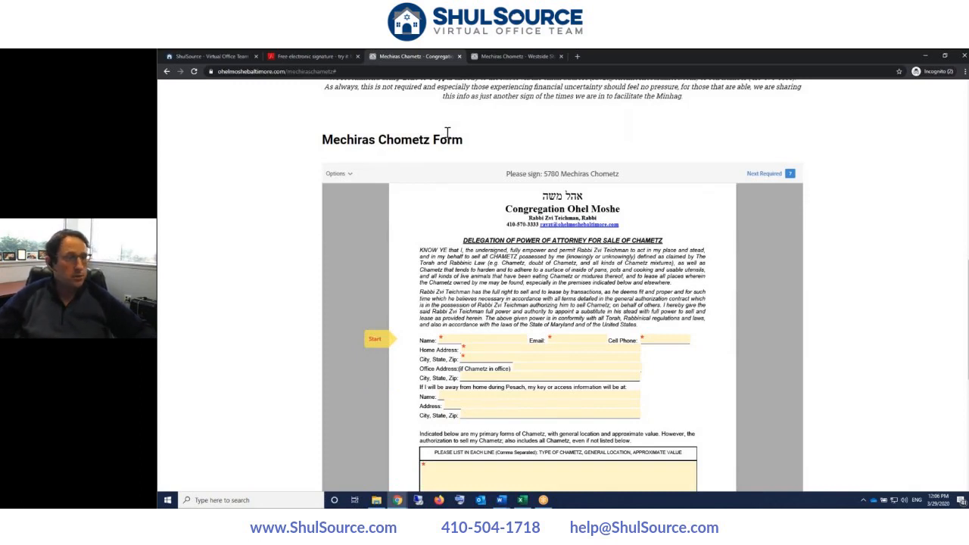
pyautogui.scroll(1, 446, 133)
pyautogui.scroll(-2, 447, 132)
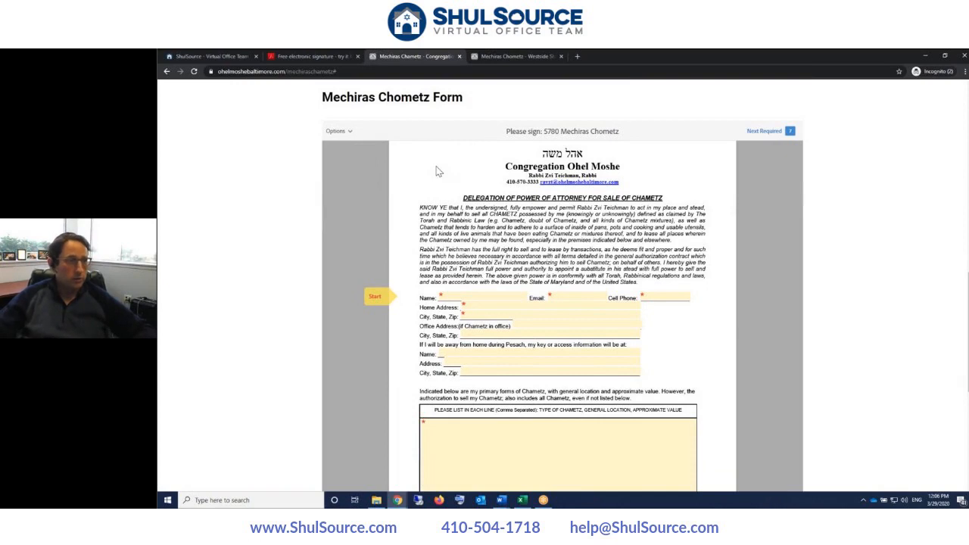
pyautogui.scroll(-3, 436, 172)
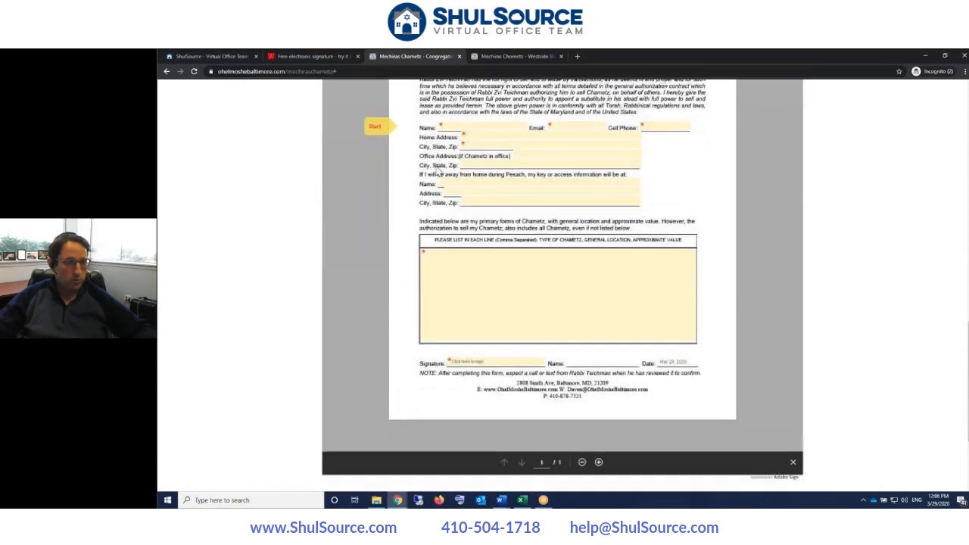
pyautogui.scroll(2, 438, 173)
pyautogui.scroll(1, 437, 172)
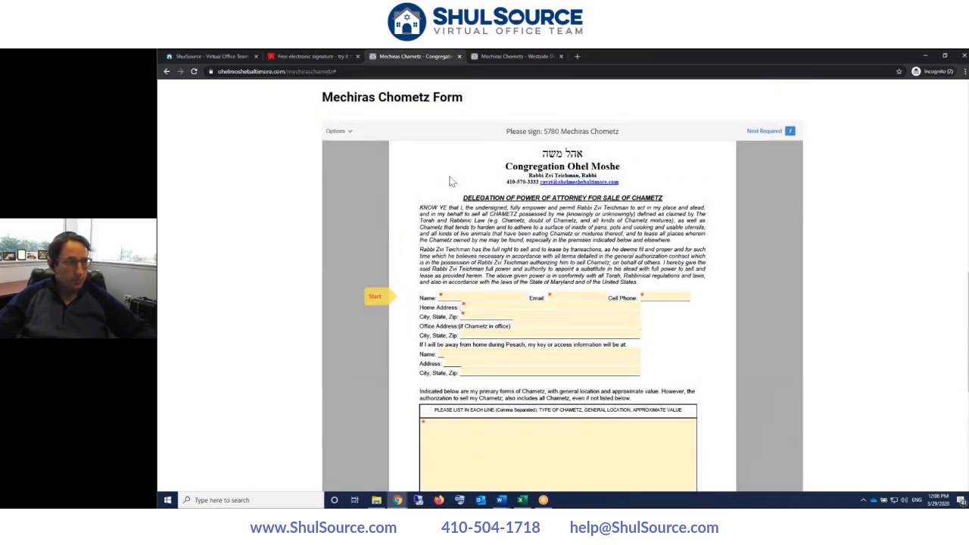
# - Try the Name, Email and Cell Phone fields, then switch to the Westside Shul page
pyautogui.click(454, 296)
pyautogui.click(583, 297)
pyautogui.click(664, 297)
pyautogui.scroll(-3, 469, 333)
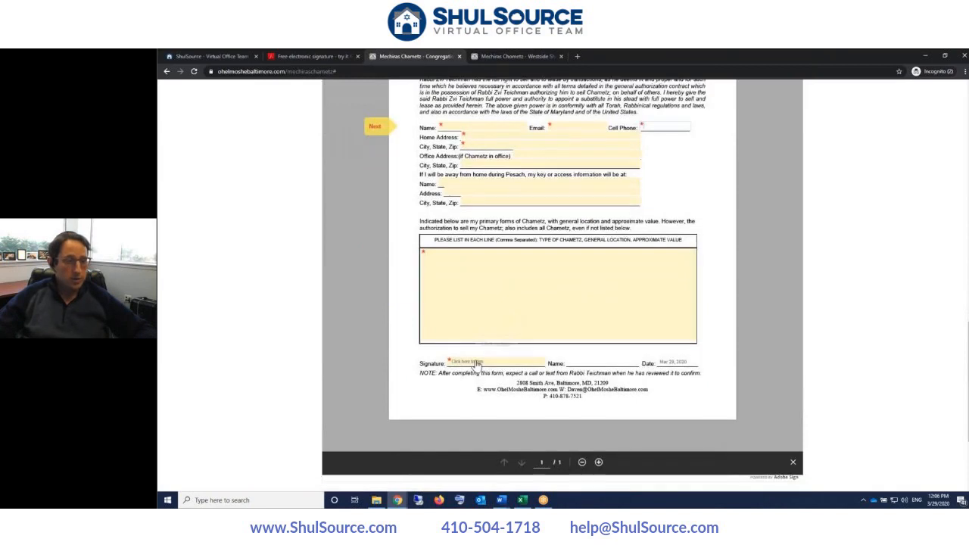
pyautogui.scroll(2, 504, 329)
pyautogui.scroll(3, 504, 329)
pyautogui.scroll(-1, 505, 328)
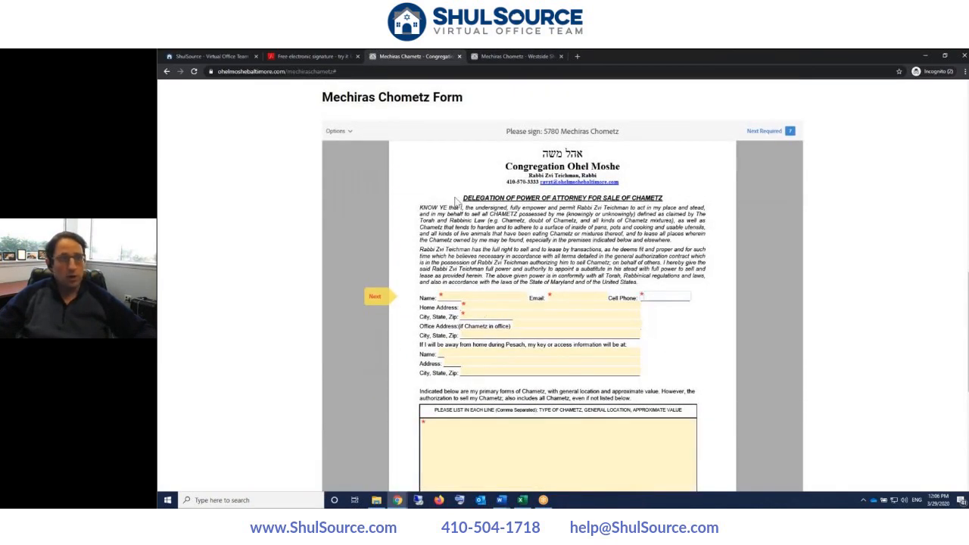
pyautogui.click(524, 57)
pyautogui.scroll(-2, 505, 182)
# - Read through the Westside Shul letter and scroll down toward its embedded form
pyautogui.scroll(2, 505, 180)
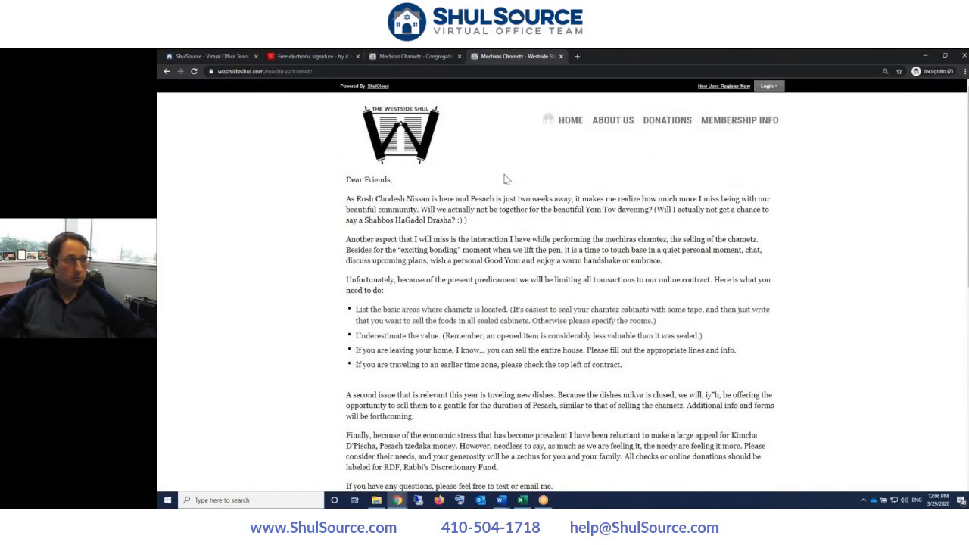
pyautogui.scroll(-4, 505, 180)
pyautogui.scroll(1, 507, 189)
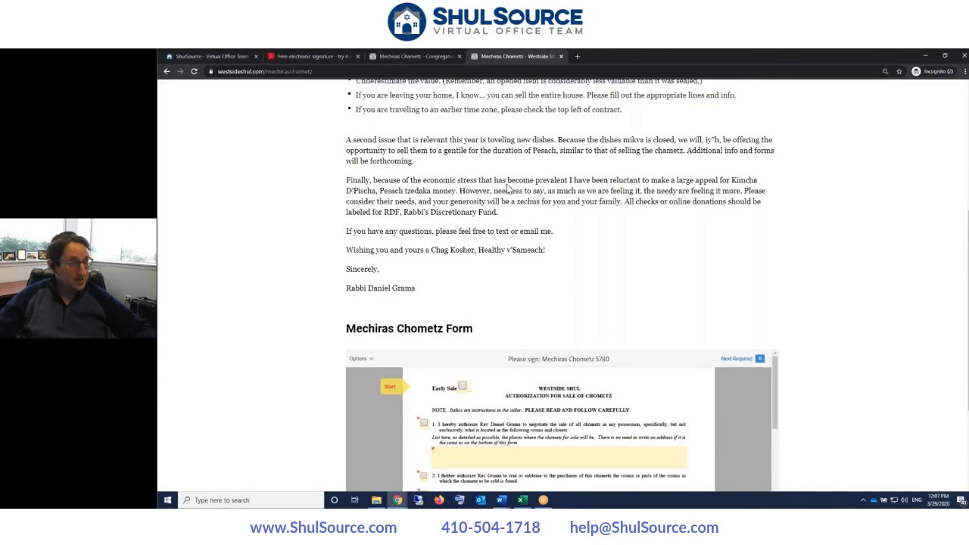
pyautogui.scroll(-1, 508, 190)
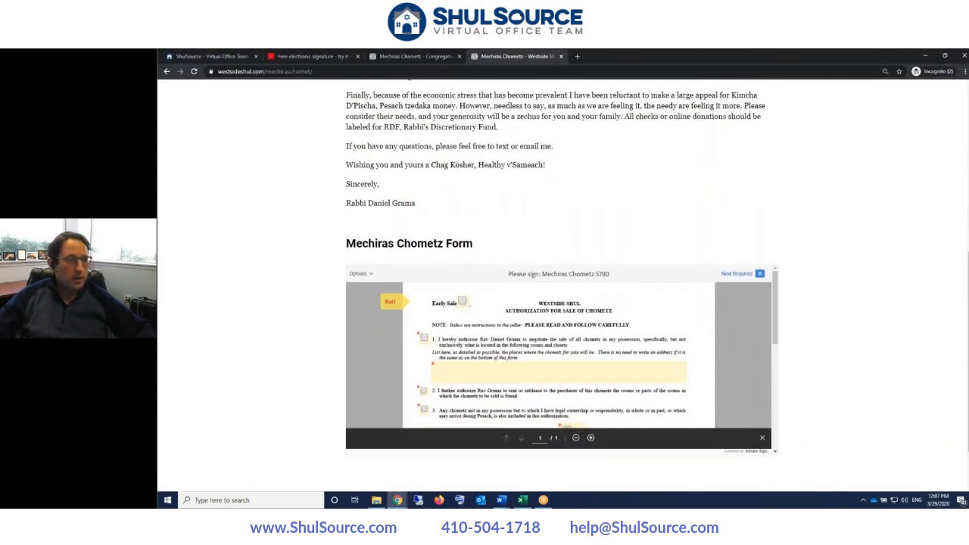
pyautogui.scroll(2, 494, 186)
pyautogui.moveTo(432, 97); pyautogui.dragTo(469, 307)
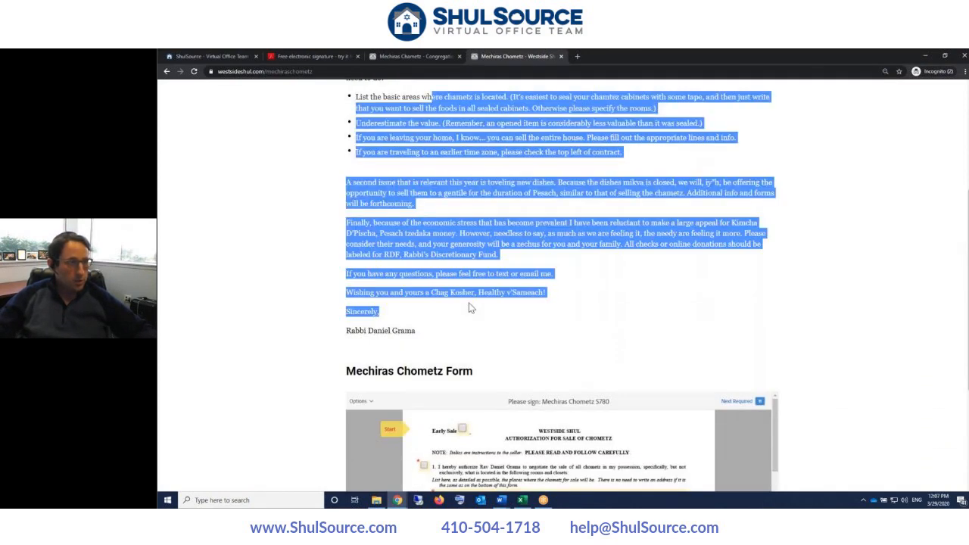
pyautogui.click(522, 288)
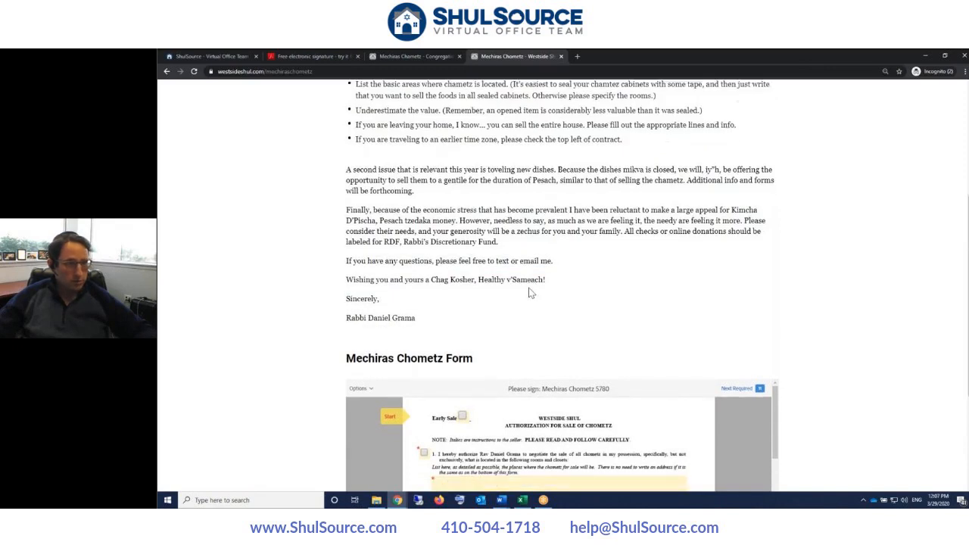
pyautogui.scroll(-2, 533, 186)
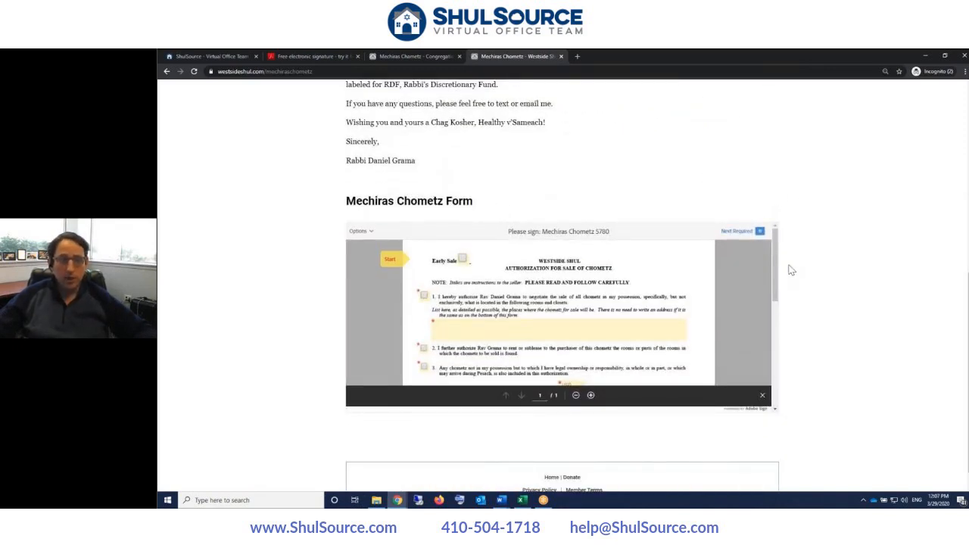
pyautogui.scroll(-1, 793, 269)
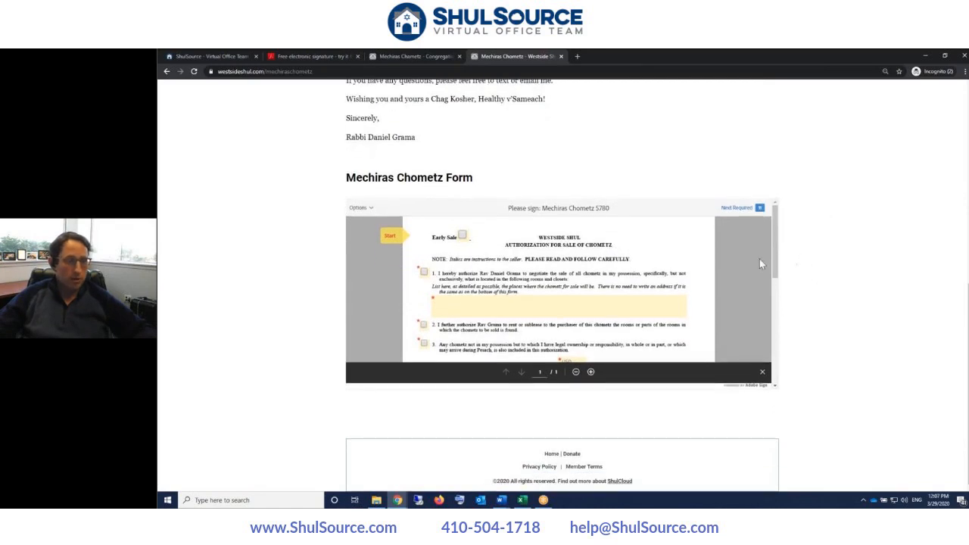
pyautogui.scroll(-2, 755, 261)
pyautogui.scroll(-1, 755, 258)
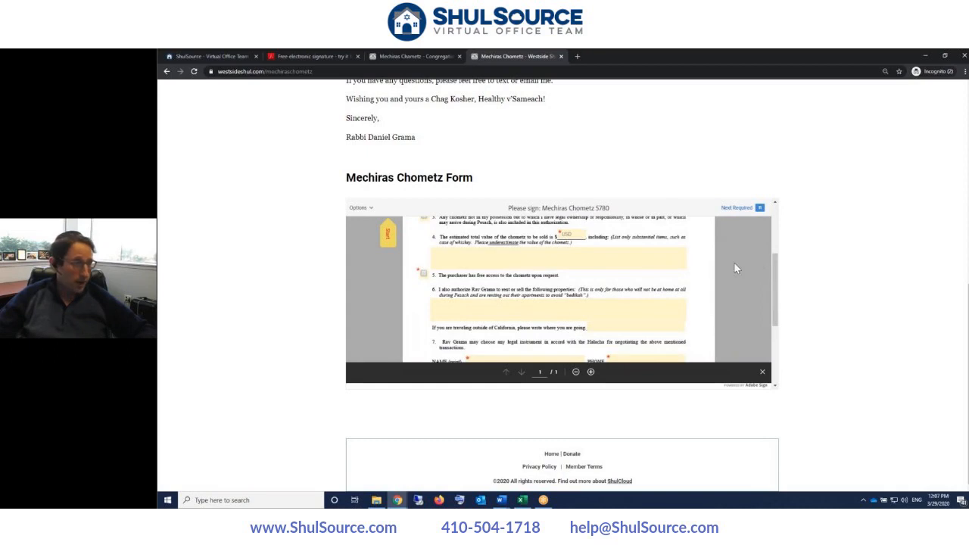
# - Check the Ohel Moshe chametz list field, then scroll the Westside form to its signature section
pyautogui.click(416, 58)
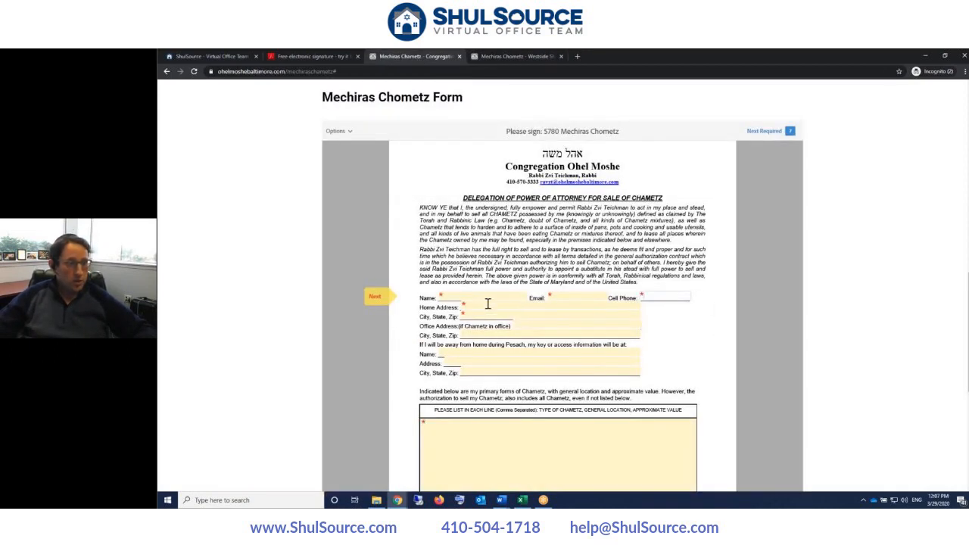
pyautogui.click(508, 450)
pyautogui.click(518, 57)
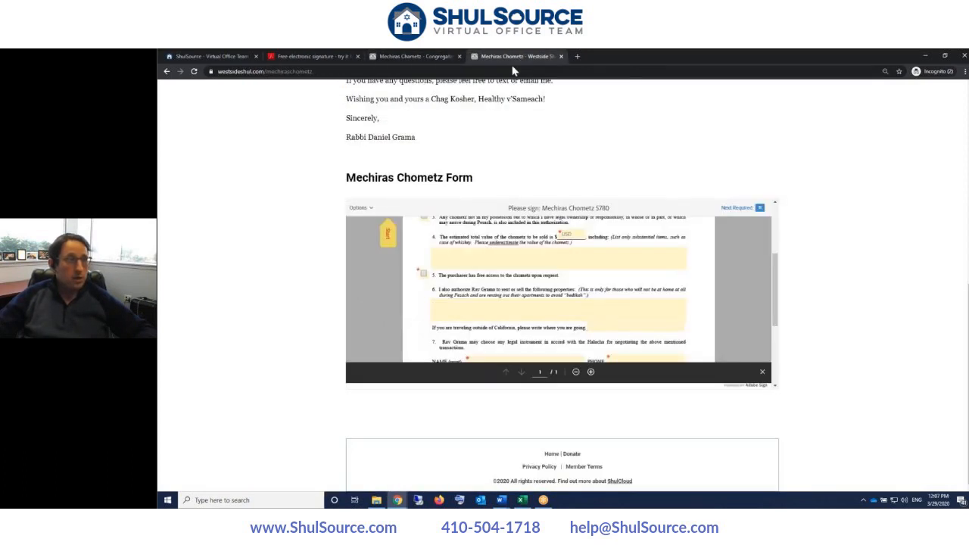
pyautogui.scroll(3, 514, 254)
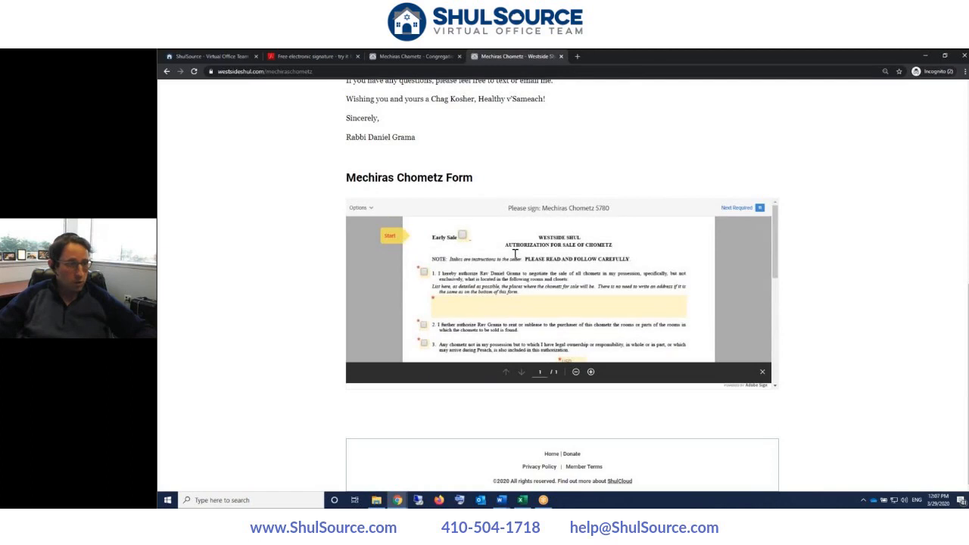
pyautogui.scroll(-2, 487, 283)
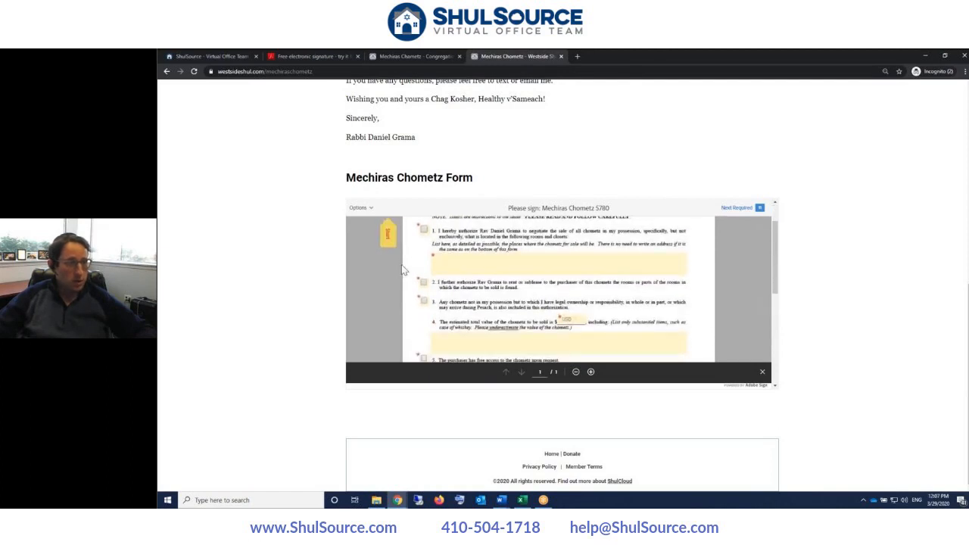
pyautogui.scroll(-3, 446, 303)
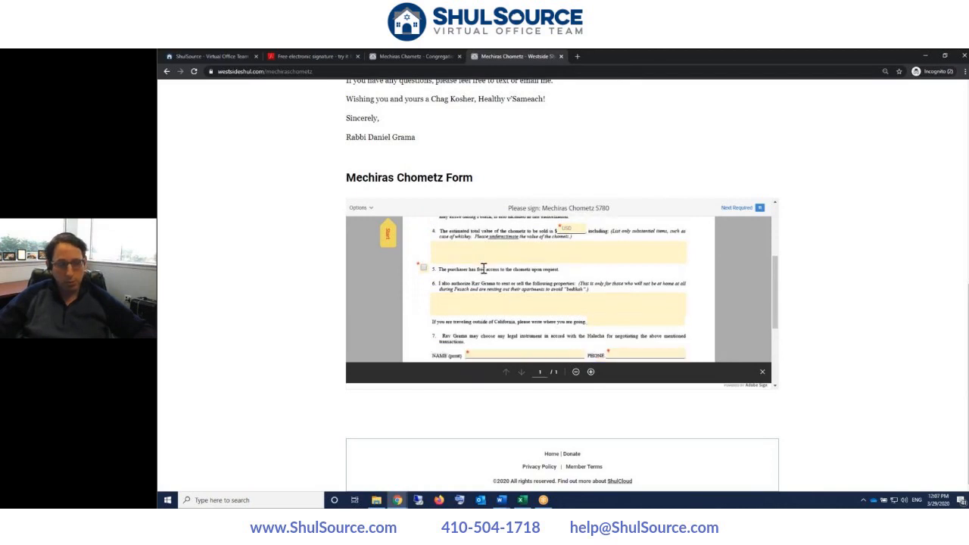
pyautogui.scroll(-3, 483, 269)
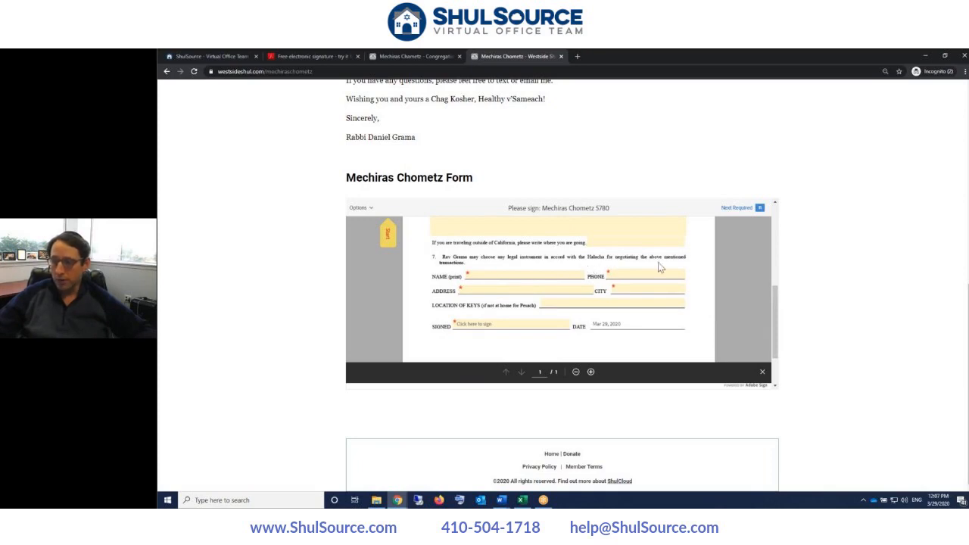
pyautogui.hotkey('alt', 'Tab')
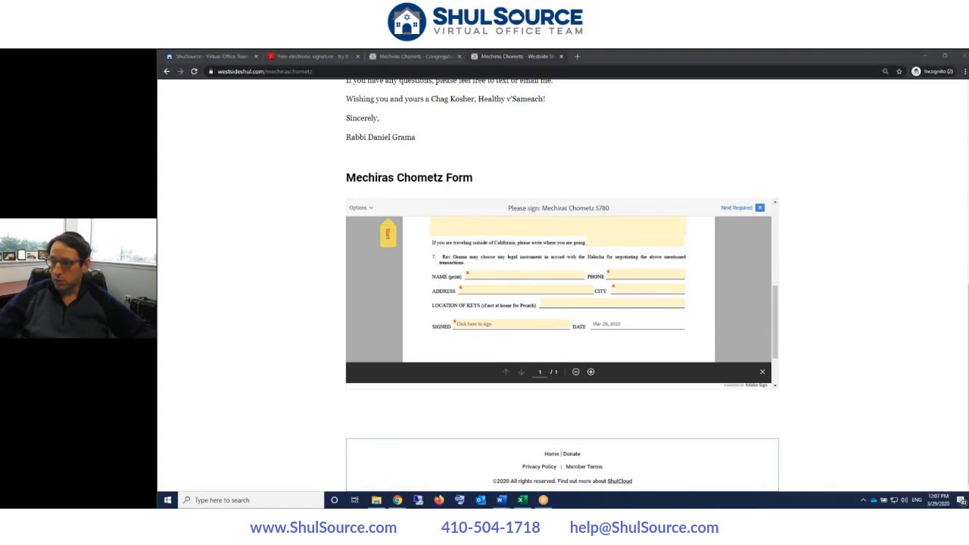
# - Zoom the Westside Shul page to 125% and scroll through its embedded signing form
pyautogui.hotkey('ctrl', '+')
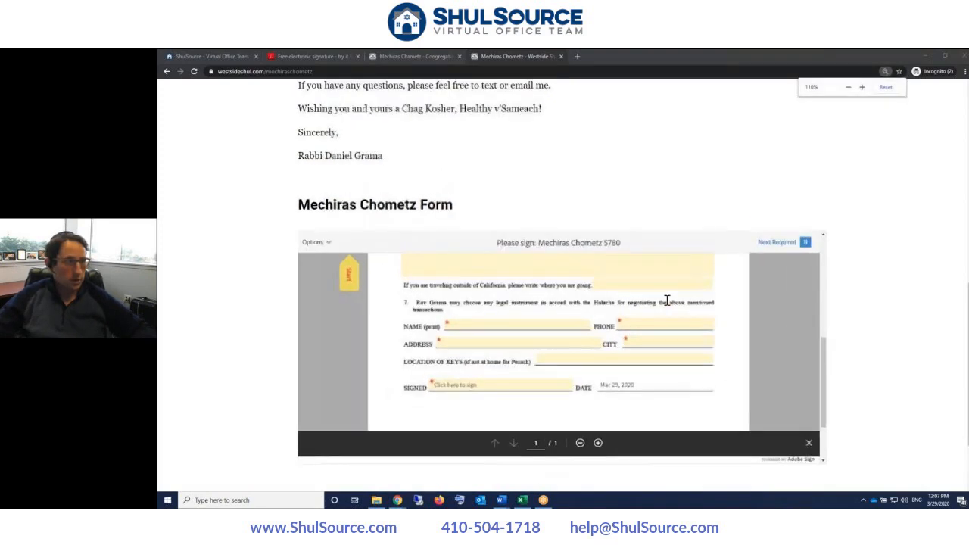
pyautogui.hotkey('ctrl', '+')
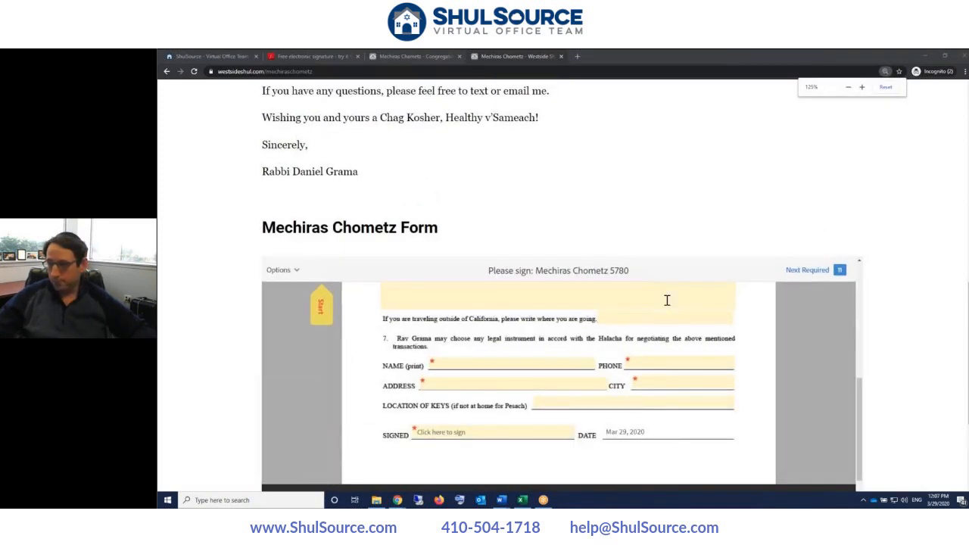
pyautogui.scroll(-1, 667, 301)
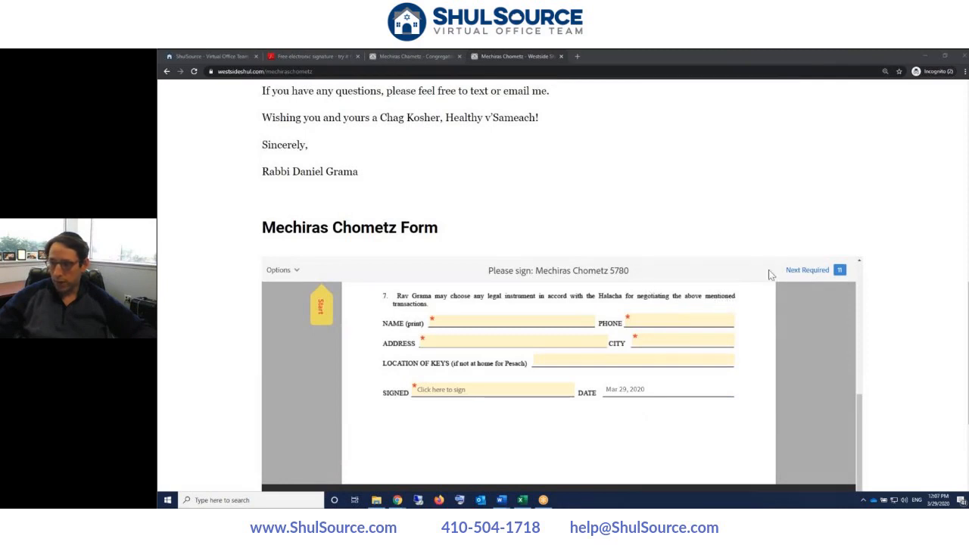
pyautogui.scroll(-2, 704, 225)
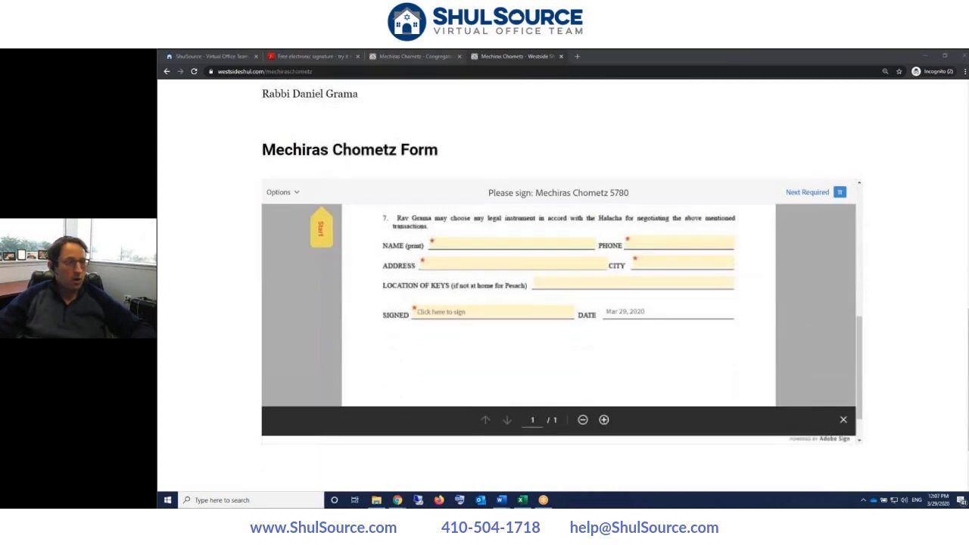
pyautogui.scroll(8, 559, 297)
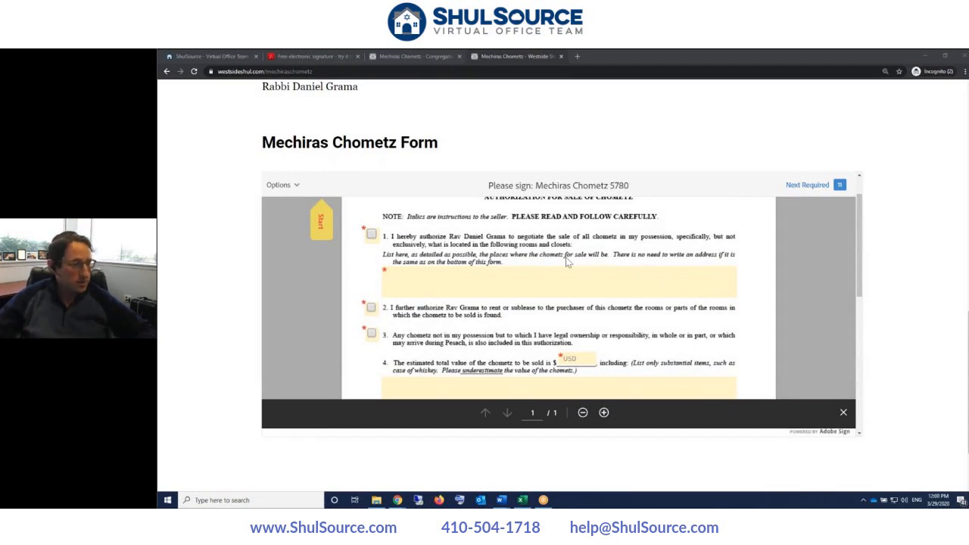
pyautogui.scroll(-2, 567, 261)
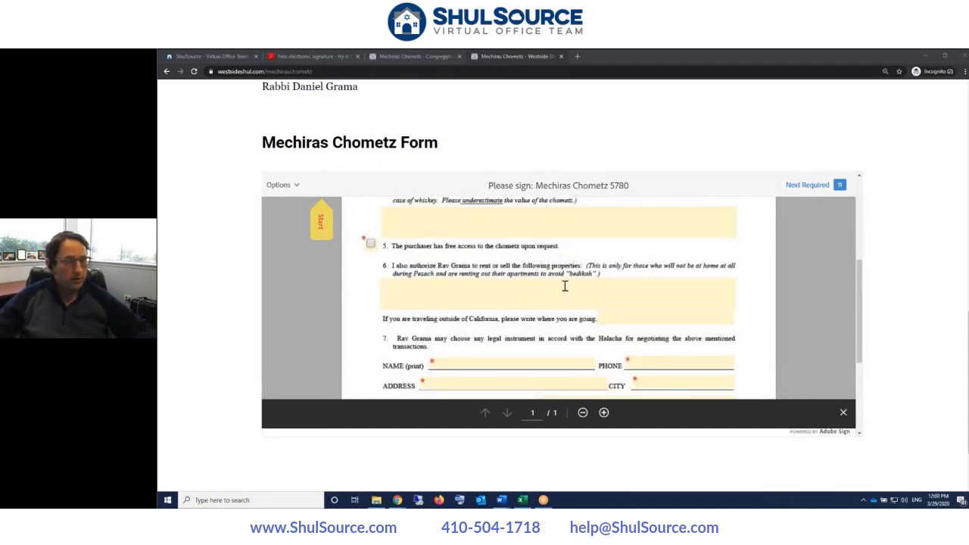
pyautogui.scroll(-1, 562, 282)
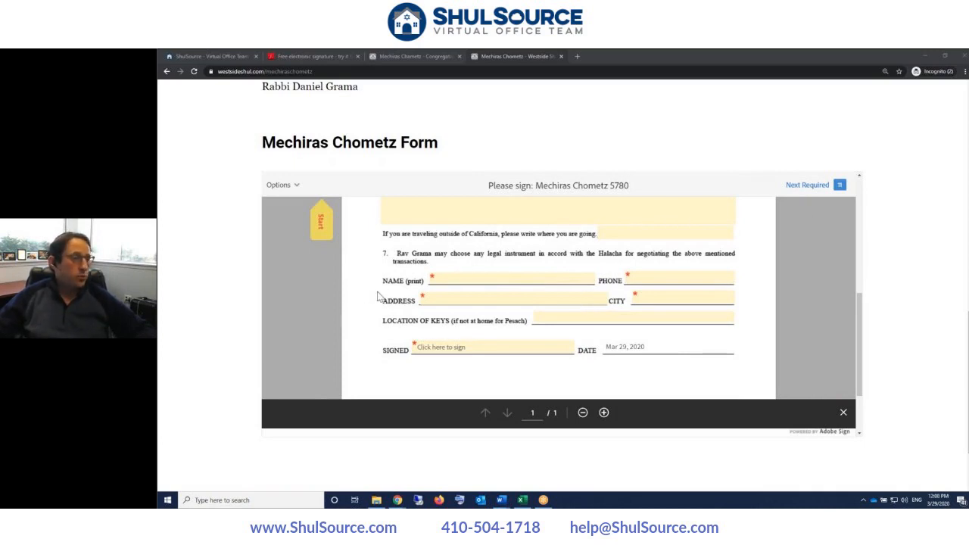
pyautogui.scroll(-2, 386, 296)
pyautogui.scroll(3, 391, 296)
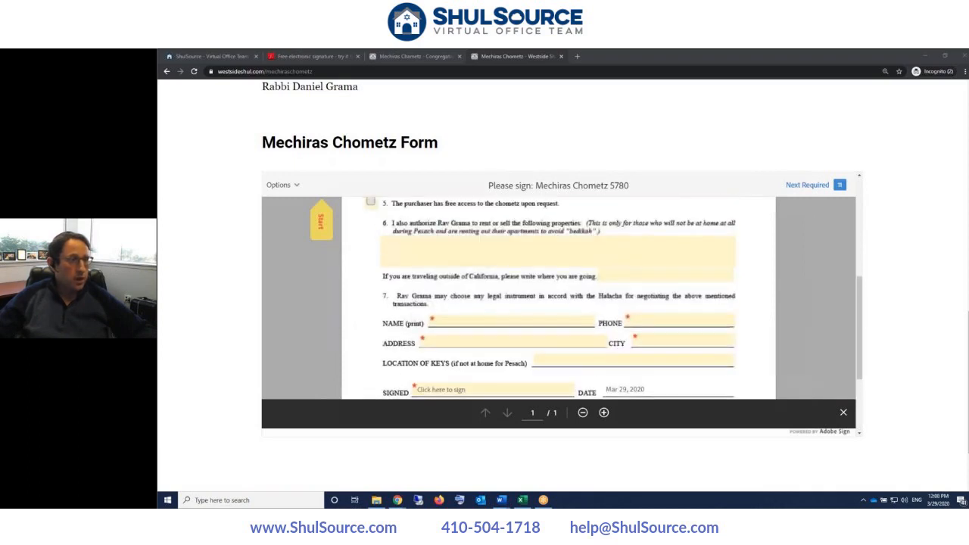
pyautogui.click(440, 56)
# - Flip between the Ohel Moshe and Westside Shul signing forms to compare them
pyautogui.click(488, 54)
pyautogui.click(425, 56)
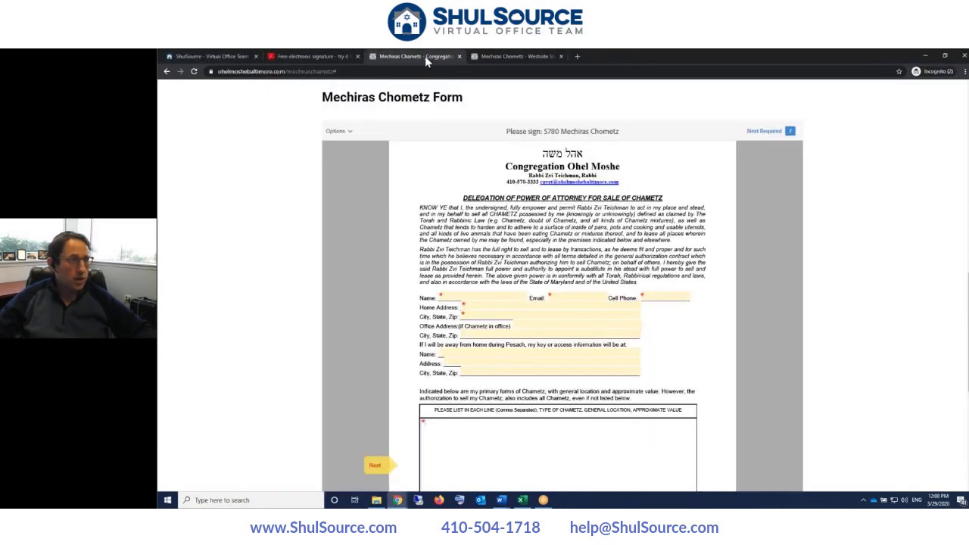
pyautogui.click(506, 54)
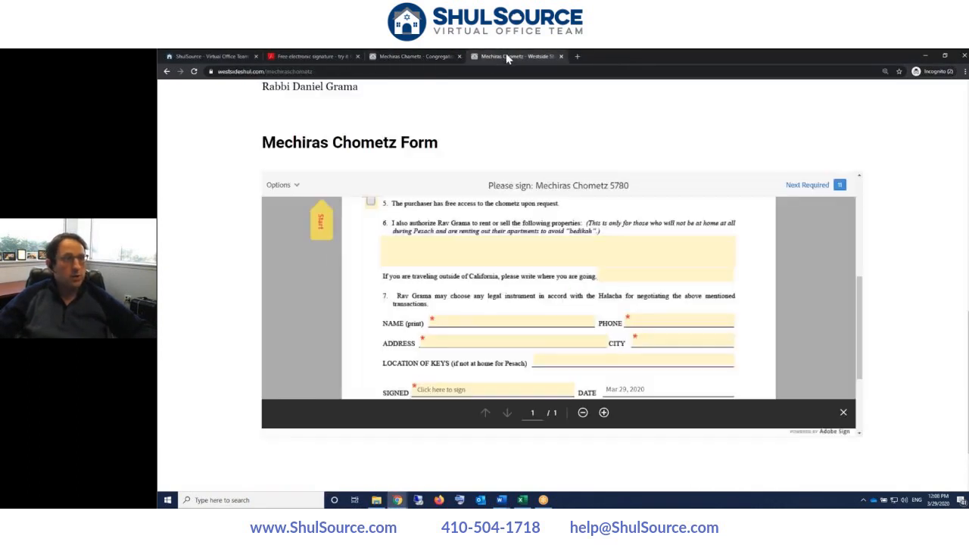
# - Open the Adobe free-trial page and leave the offer set to Multiple users
pyautogui.click(309, 57)
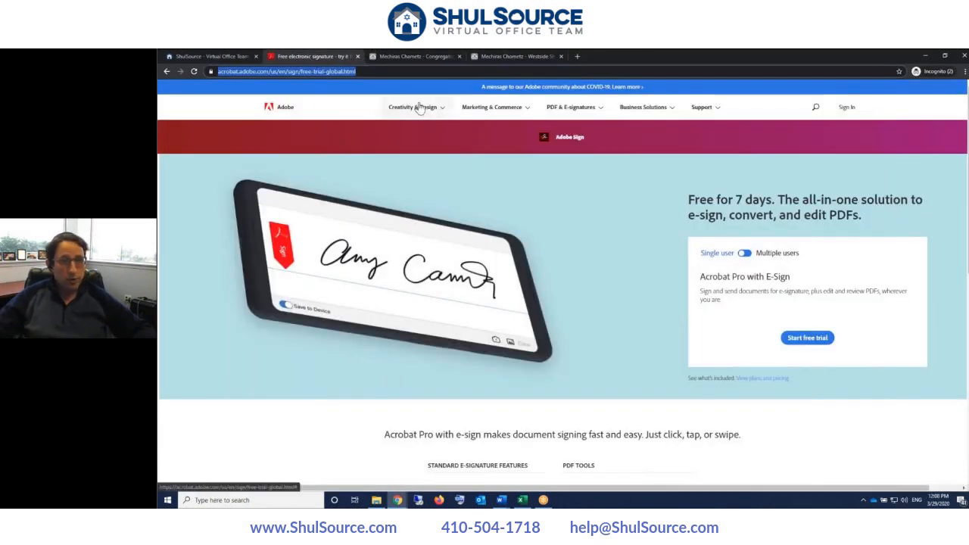
pyautogui.click(745, 256)
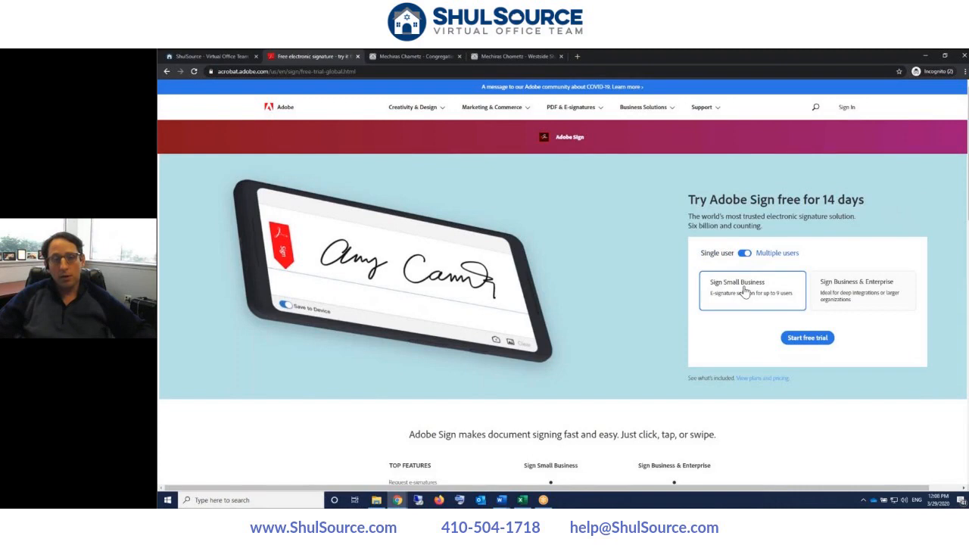
pyautogui.click(743, 254)
pyautogui.click(743, 254)
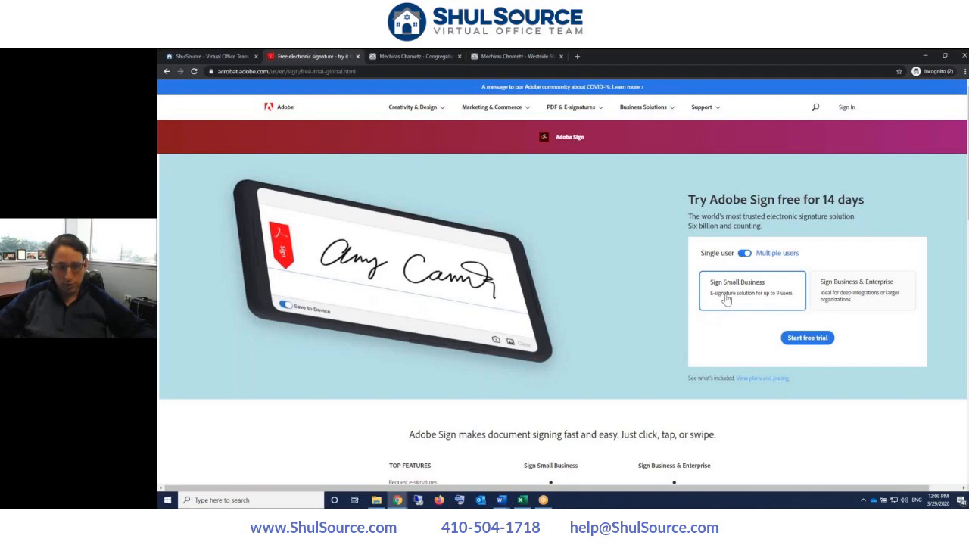
pyautogui.click(744, 257)
pyautogui.click(744, 258)
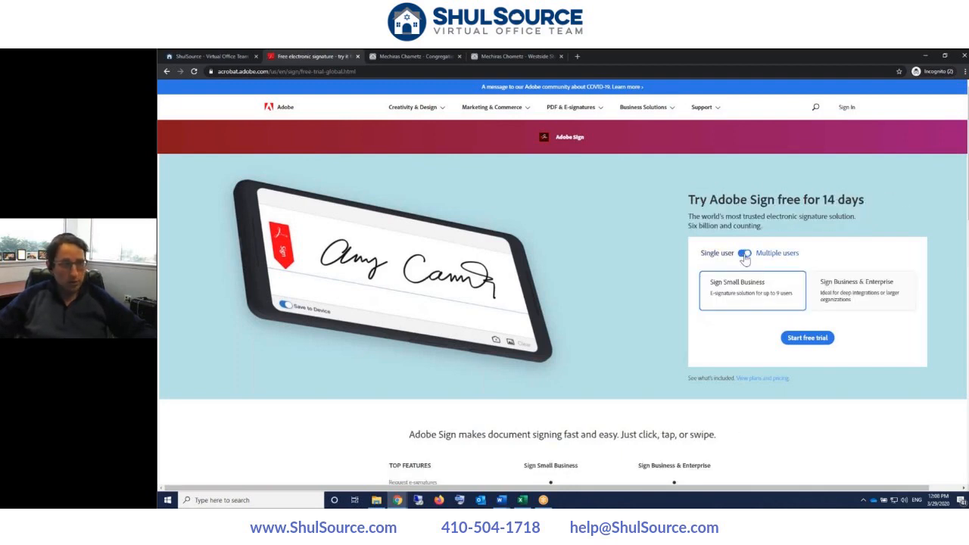
# - Highlight the page address and the 'free for 14 days' trial heading
pyautogui.click(312, 72)
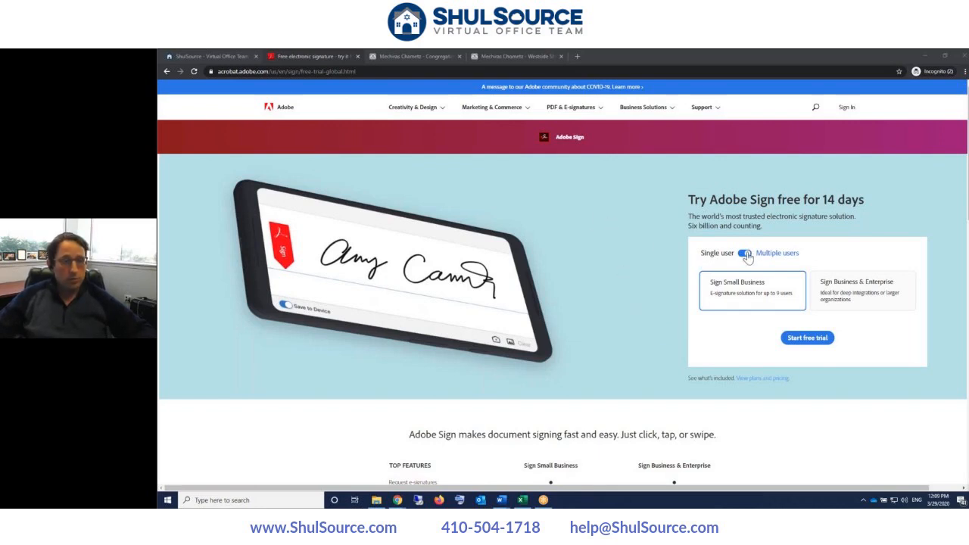
pyautogui.click(739, 294)
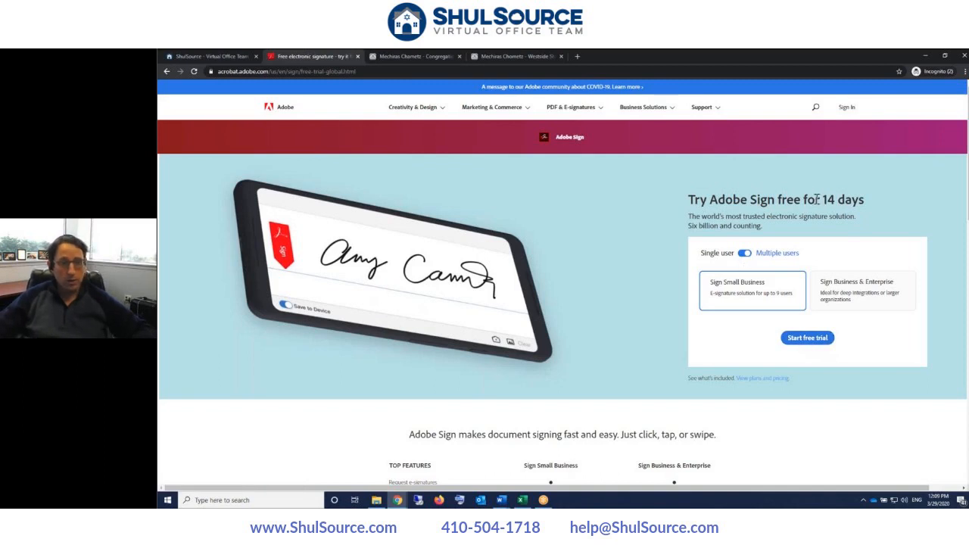
pyautogui.moveTo(815, 199); pyautogui.dragTo(861, 199)
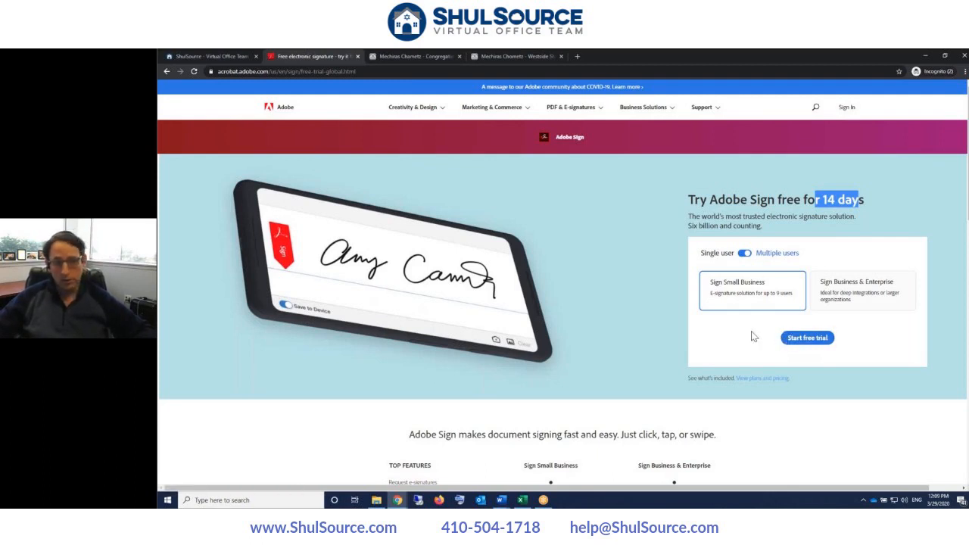
pyautogui.click(807, 218)
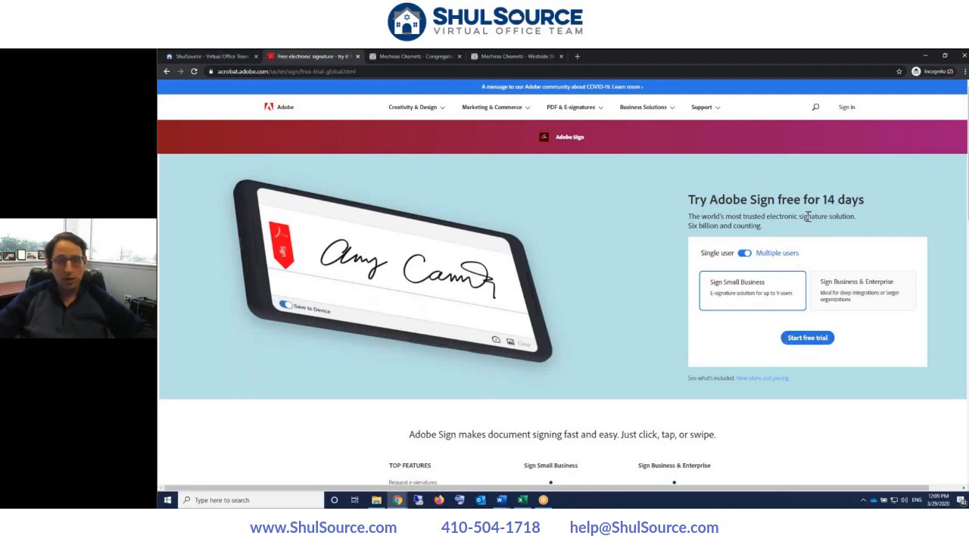
pyautogui.moveTo(793, 199); pyautogui.dragTo(900, 195)
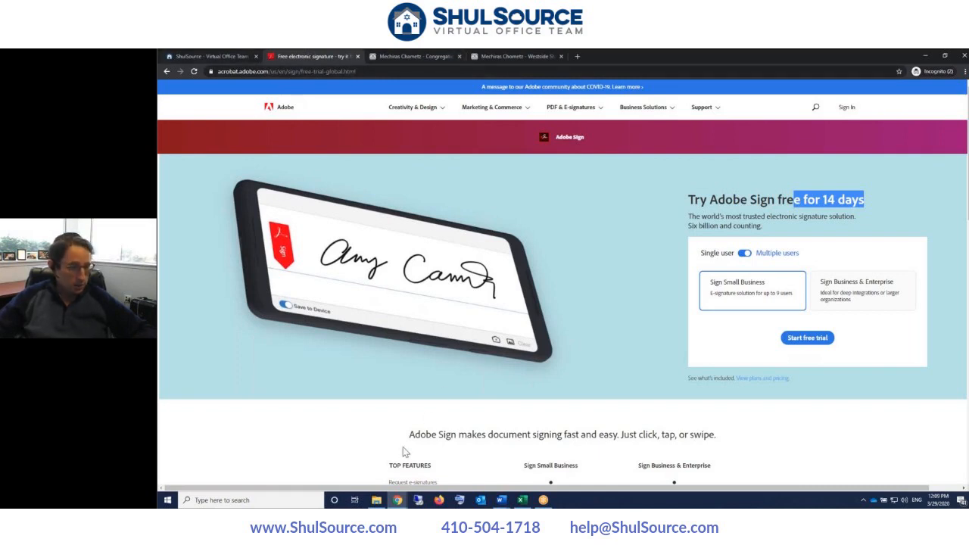
# - Bring the Adobe Sign home window in from the other browser window
pyautogui.click(394, 502)
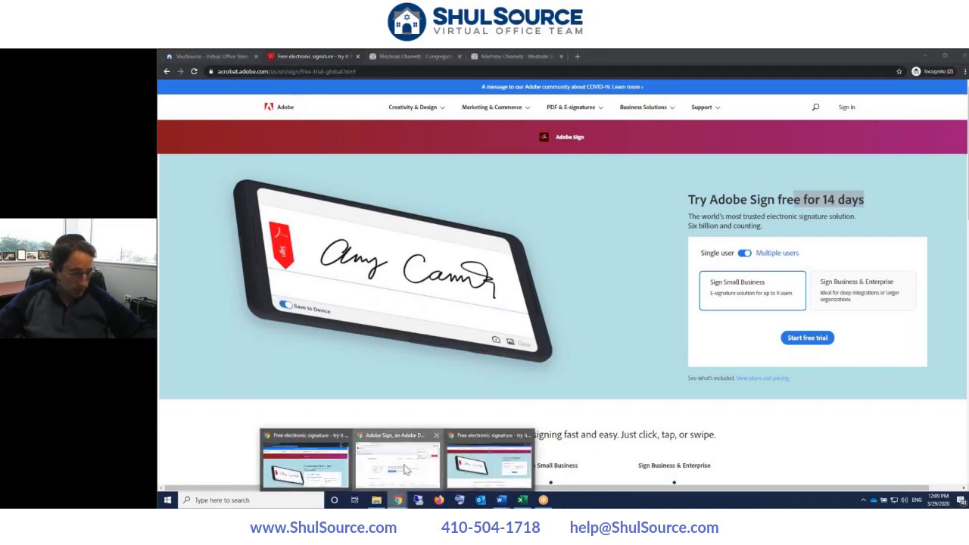
pyautogui.click(404, 465)
pyautogui.moveTo(746, 50); pyautogui.dragTo(676, 145)
# - Maximize the Adobe Sign home window, then drag the Word document in to fill the screen
pyautogui.doubleClick(676, 145)
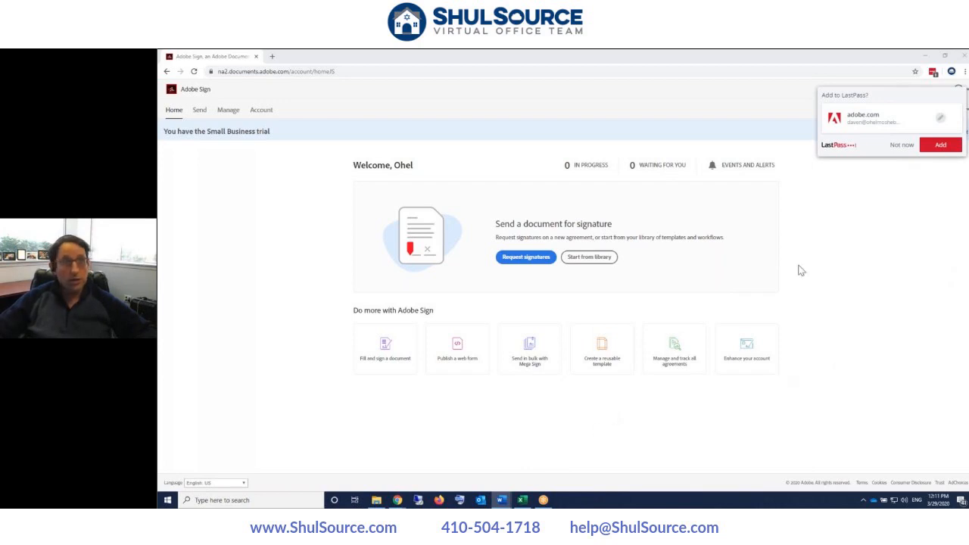
pyautogui.moveTo(651, 51); pyautogui.dragTo(318, 50)
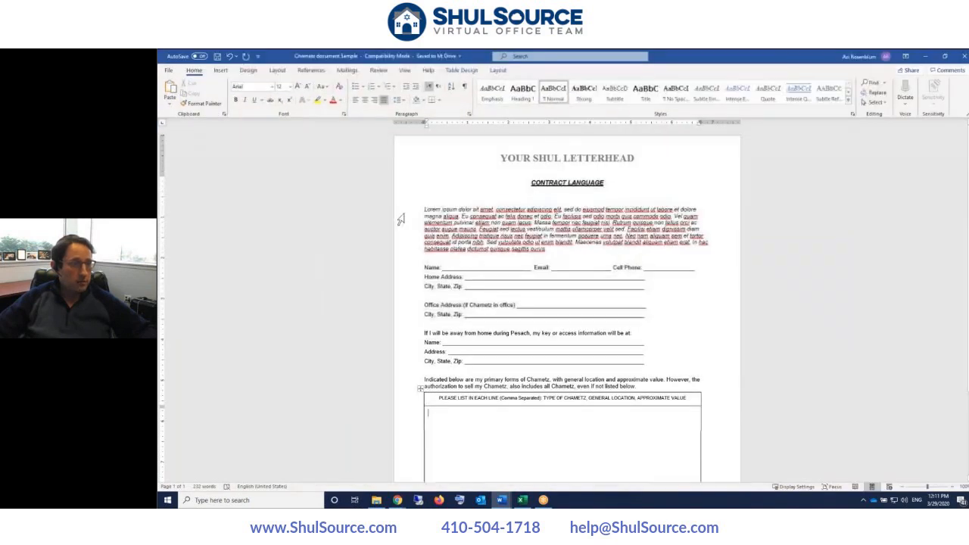
# - Select the Lorem ipsum paragraph and scroll down to the Signature, Name and Date lines
pyautogui.click(454, 209)
pyautogui.moveTo(455, 209); pyautogui.dragTo(477, 228)
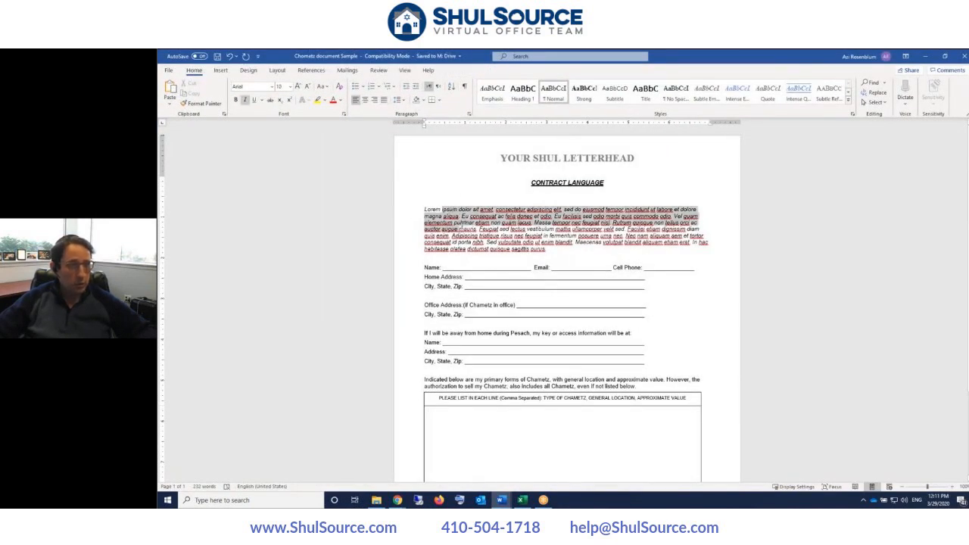
pyautogui.click(657, 203)
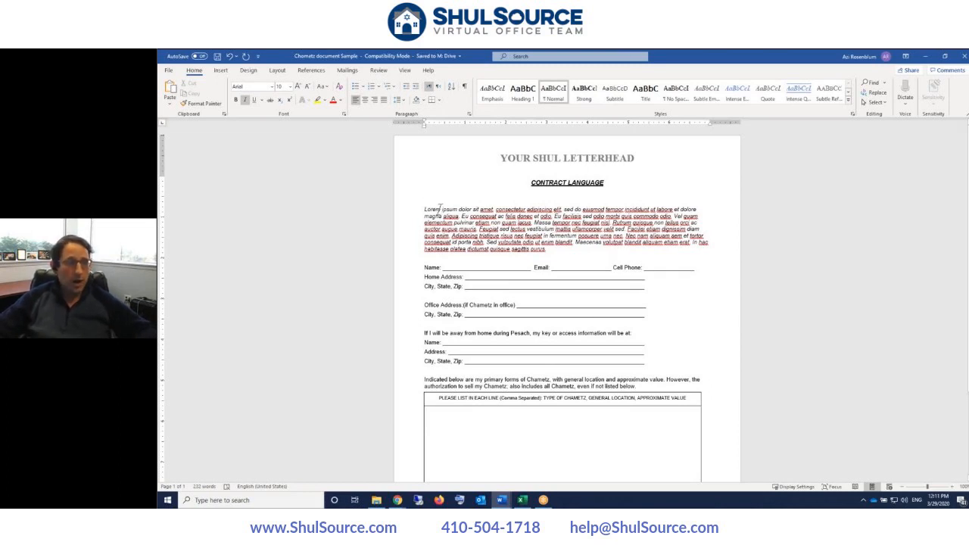
pyautogui.moveTo(424, 209); pyautogui.dragTo(548, 247)
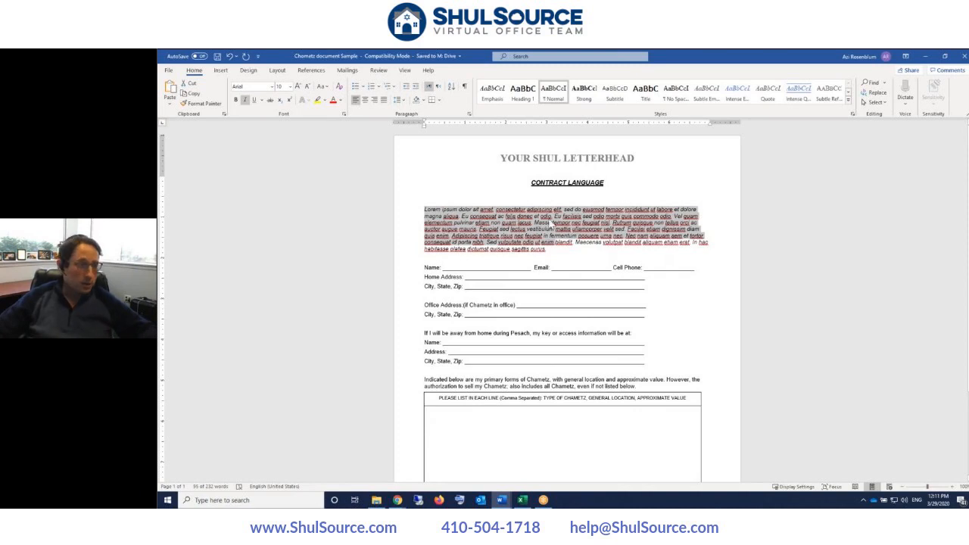
pyautogui.click(561, 249)
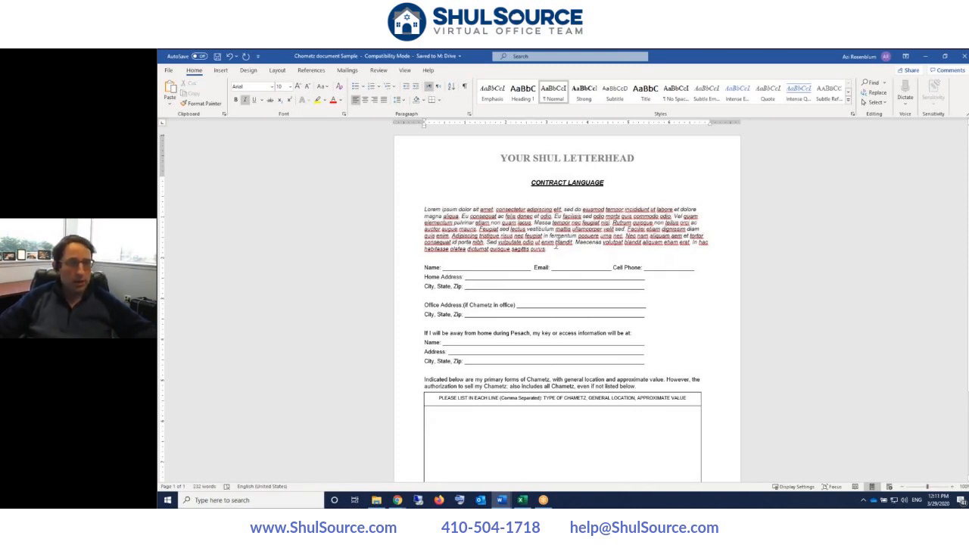
pyautogui.scroll(-1, 555, 246)
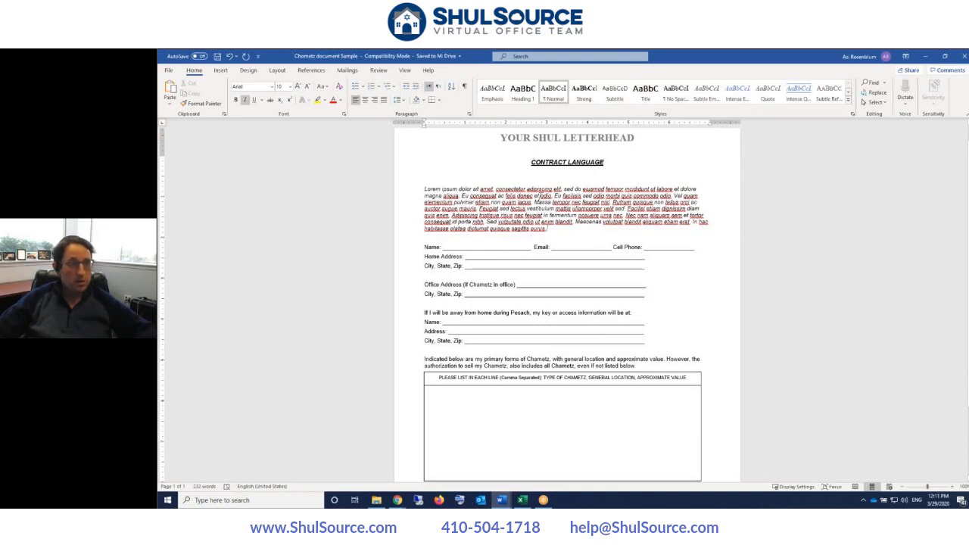
pyautogui.scroll(-2, 538, 199)
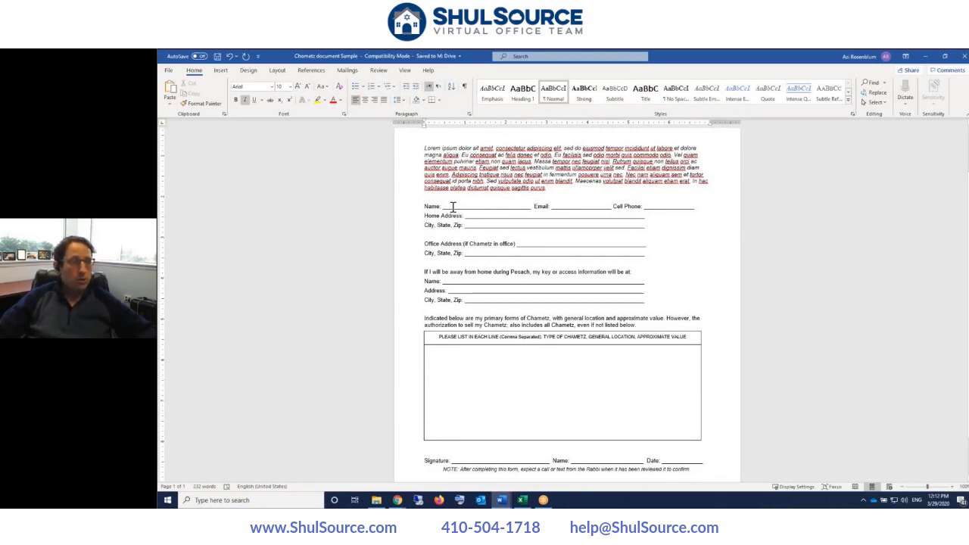
pyautogui.moveTo(446, 206); pyautogui.dragTo(506, 207)
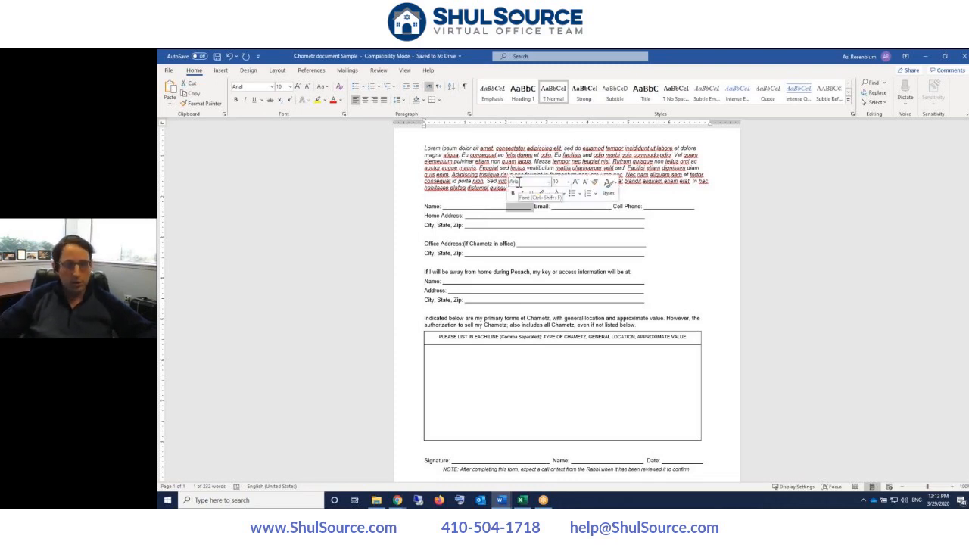
pyautogui.click(473, 206)
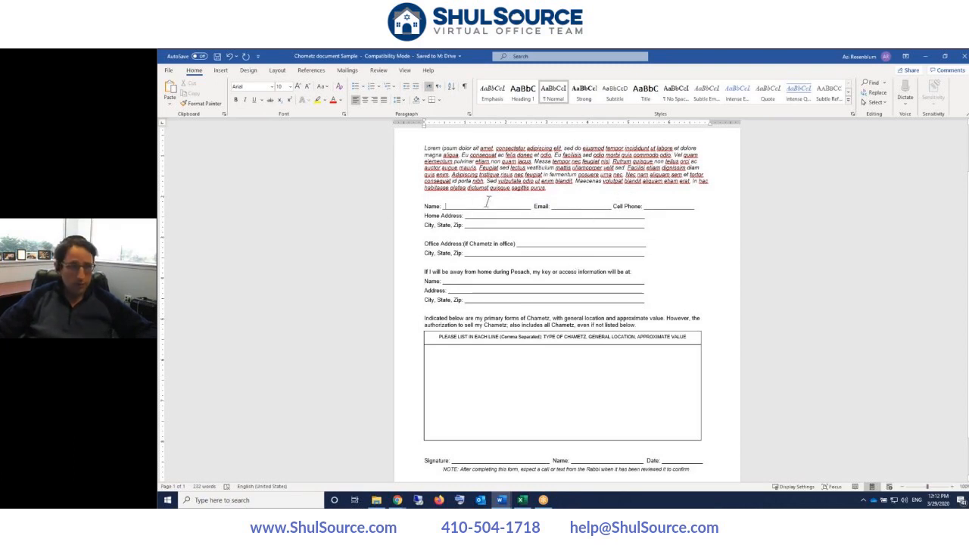
pyautogui.scroll(-1, 487, 202)
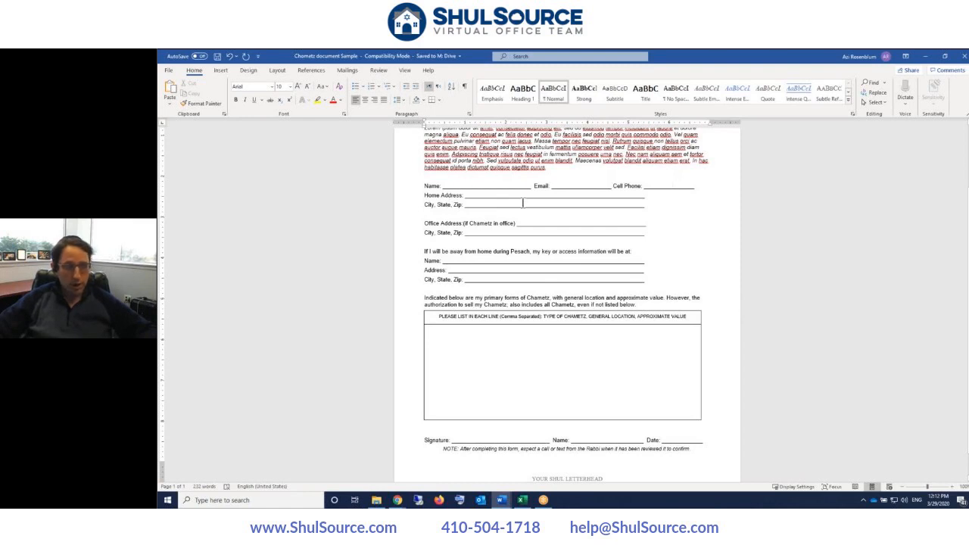
pyautogui.scroll(-1, 526, 203)
pyautogui.click(533, 201)
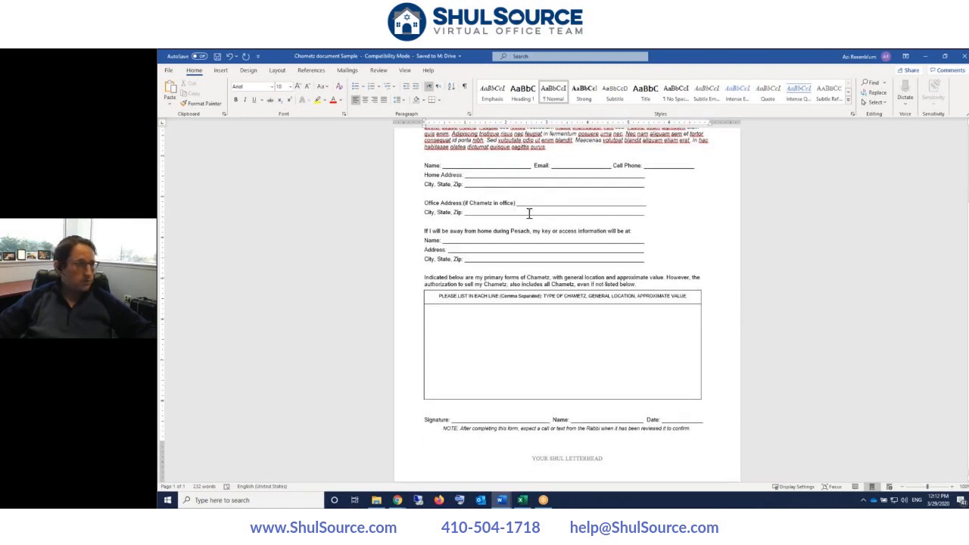
pyautogui.scroll(-1, 527, 210)
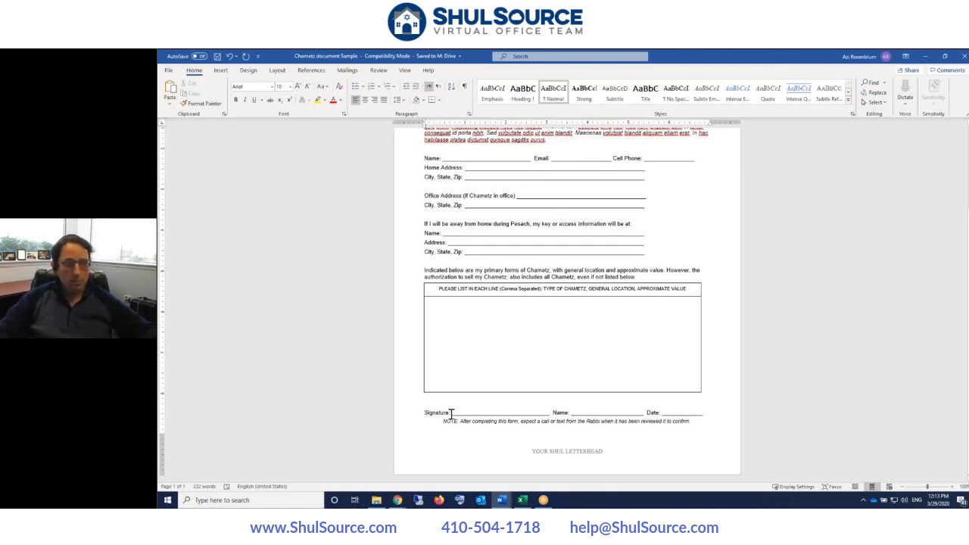
pyautogui.scroll(3, 451, 413)
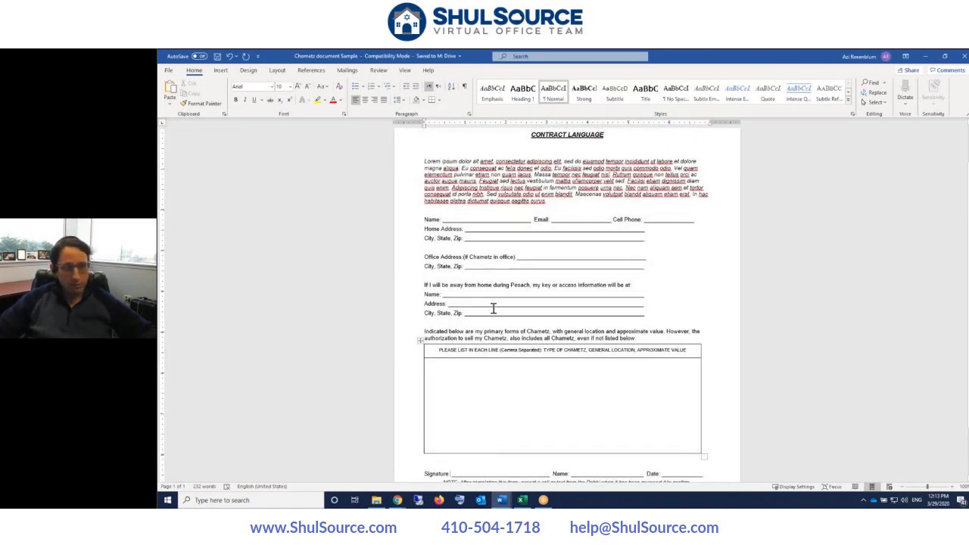
pyautogui.scroll(-3, 489, 437)
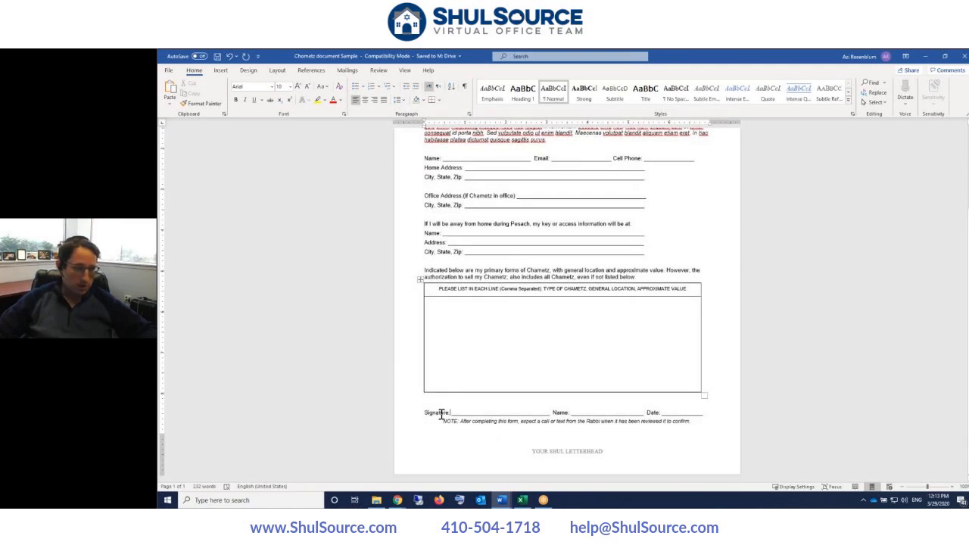
pyautogui.scroll(4, 454, 249)
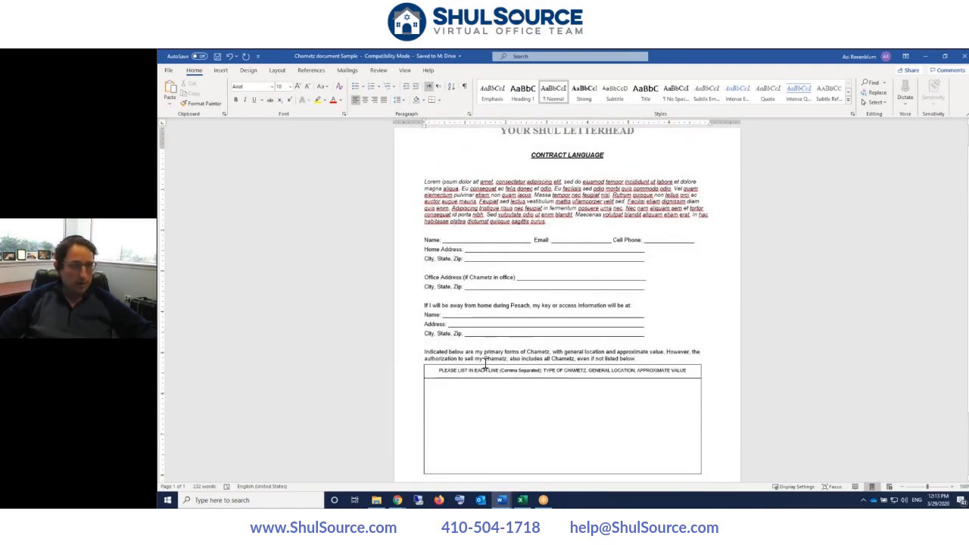
pyautogui.scroll(-3, 485, 363)
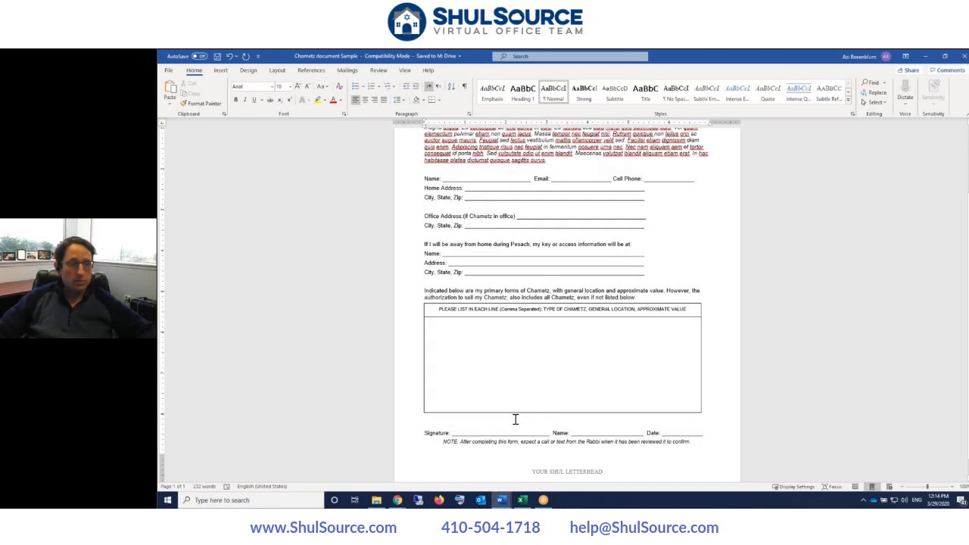
pyautogui.scroll(1, 512, 422)
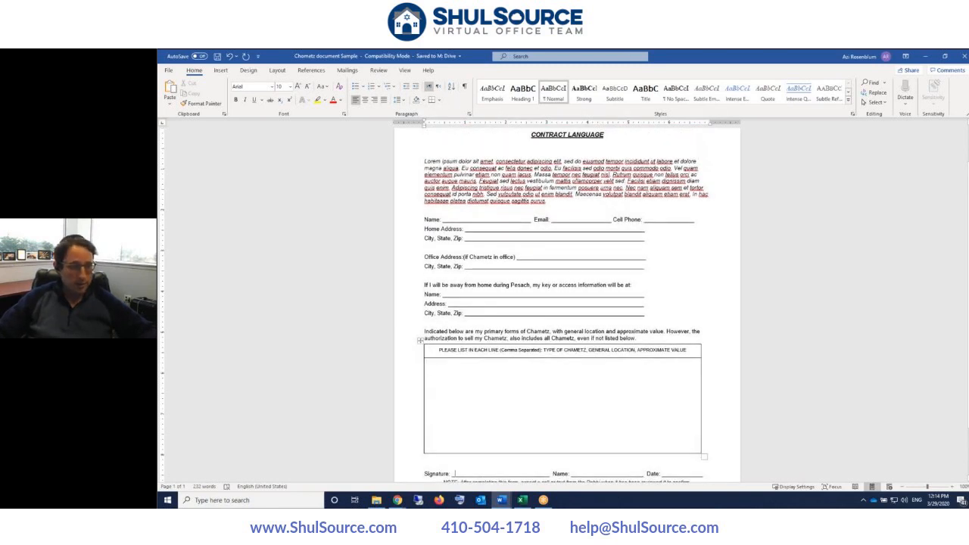
pyautogui.scroll(-1, 534, 352)
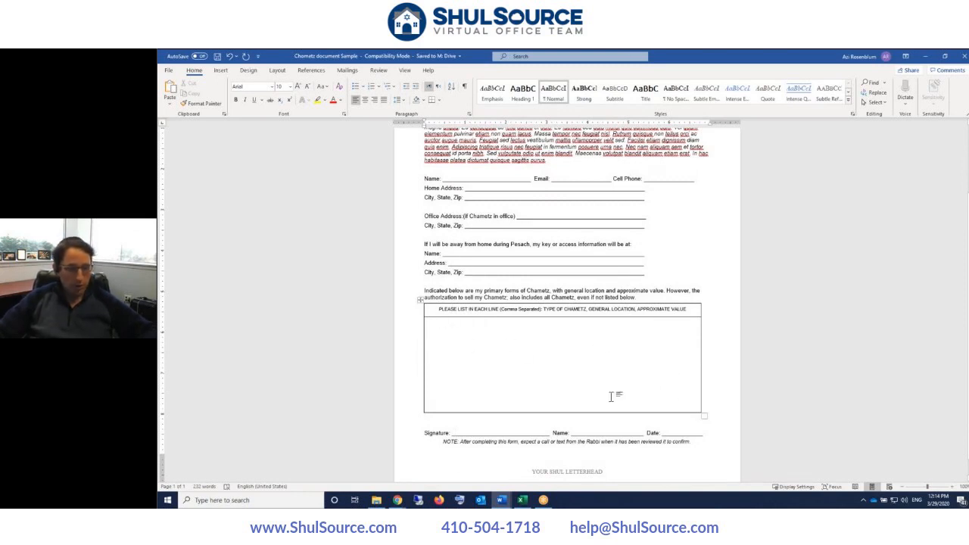
pyautogui.moveTo(425, 432); pyautogui.dragTo(709, 430)
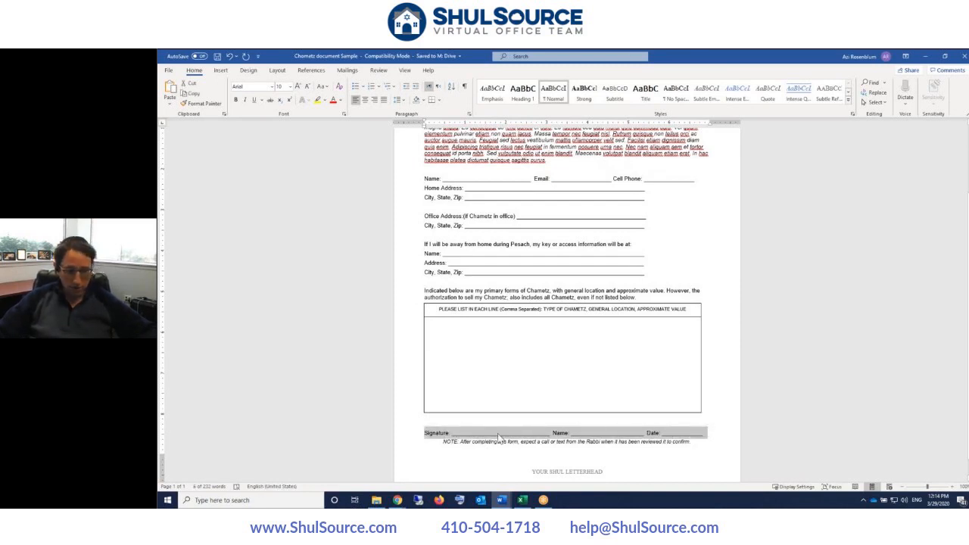
pyautogui.click(439, 437)
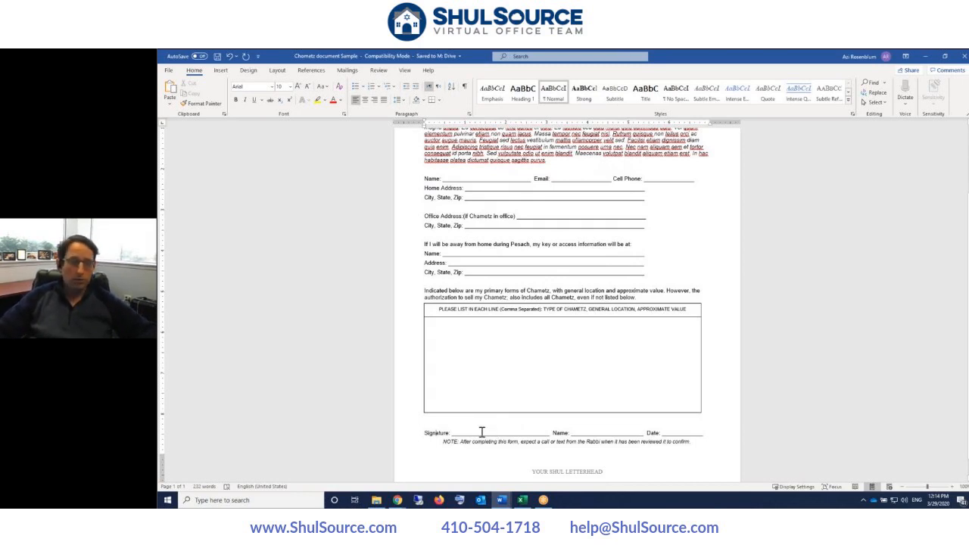
pyautogui.scroll(-1, 479, 432)
pyautogui.click(442, 421)
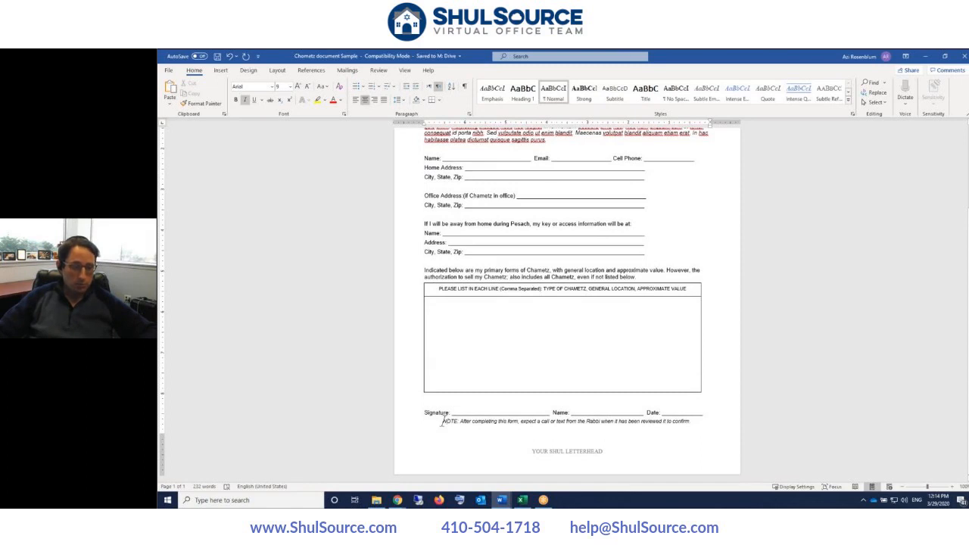
pyautogui.moveTo(442, 421)
pyautogui.mouseDown()
pyautogui.moveTo(484, 412)
pyautogui.moveTo(599, 428)
pyautogui.moveTo(696, 422)
pyautogui.mouseUp()
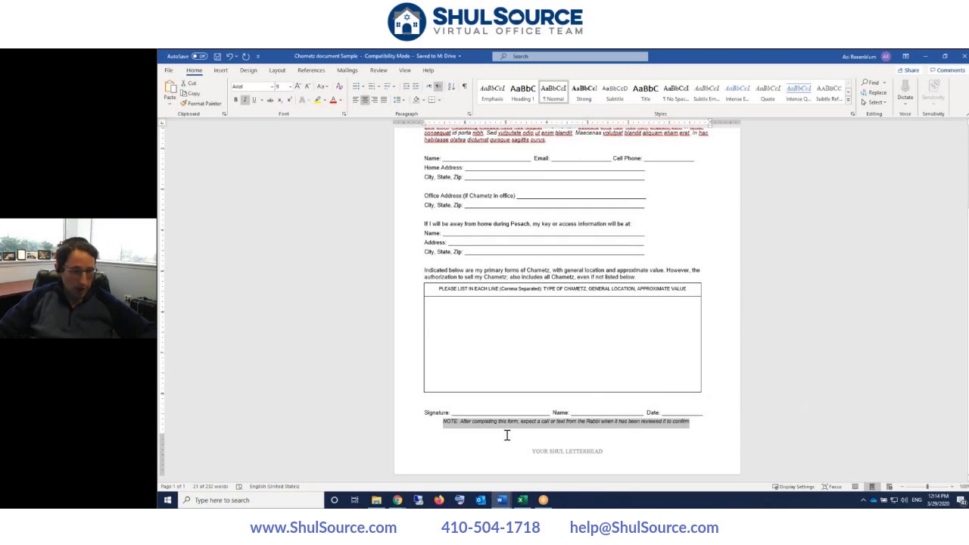
pyautogui.scroll(7, 490, 439)
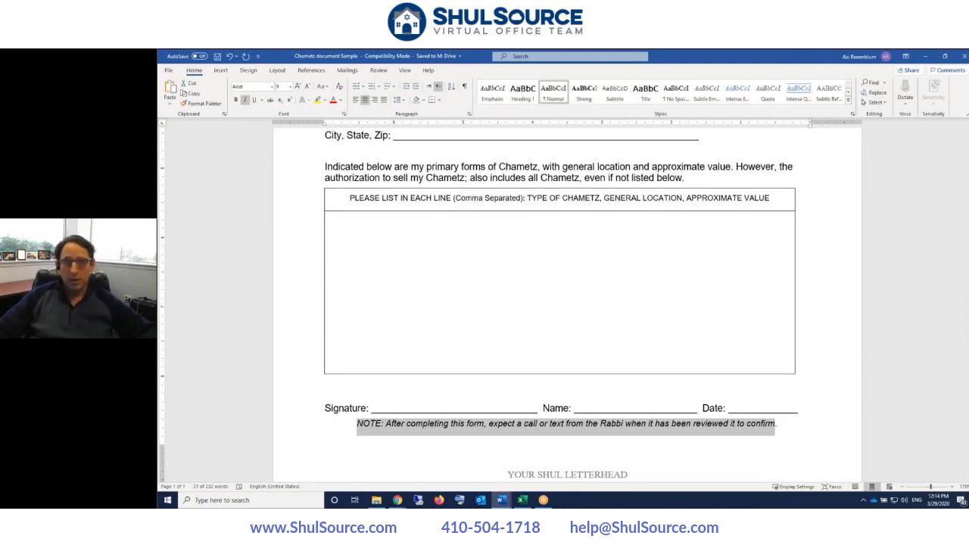
pyautogui.click(483, 423)
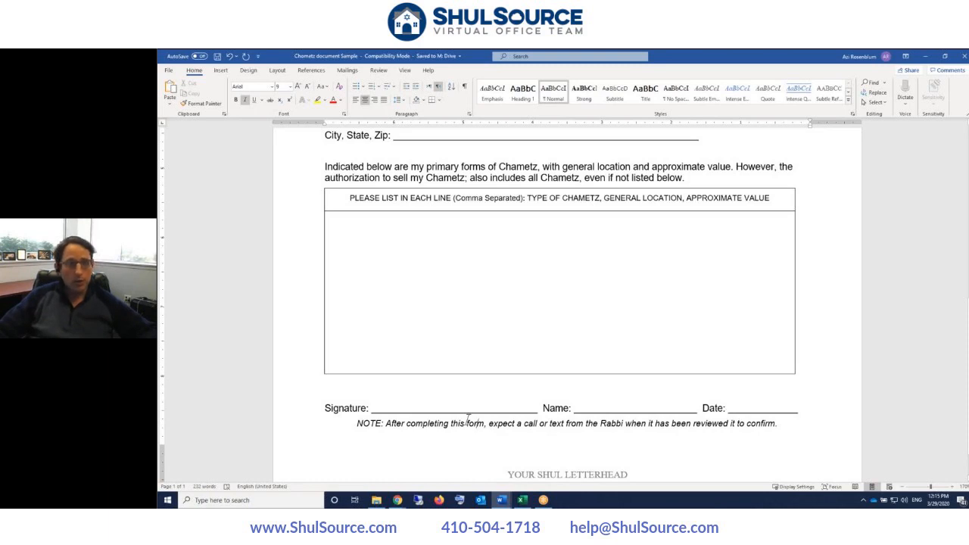
pyautogui.keyDown('ctrl'); pyautogui.scroll(-2, 467, 419); pyautogui.keyUp('ctrl')
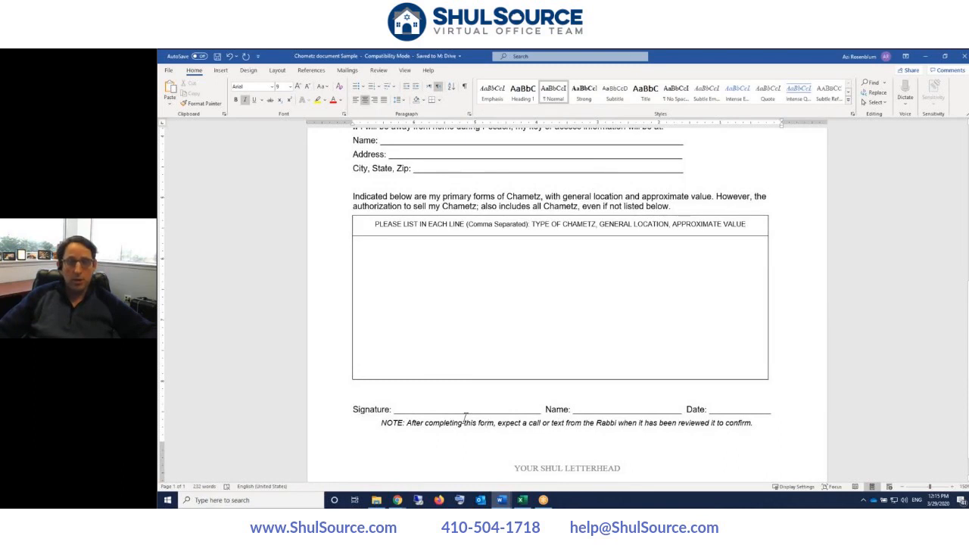
pyautogui.click(413, 403)
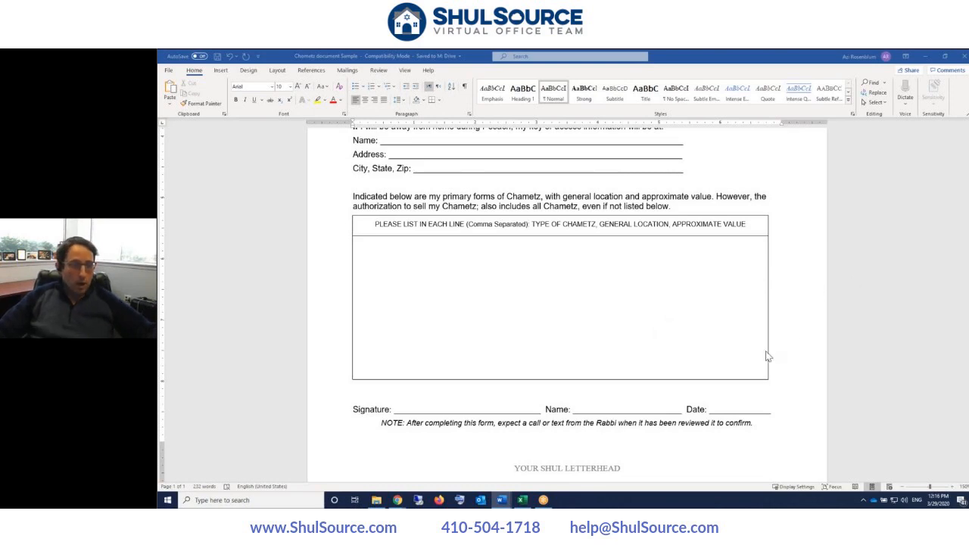
pyautogui.scroll(8, 762, 354)
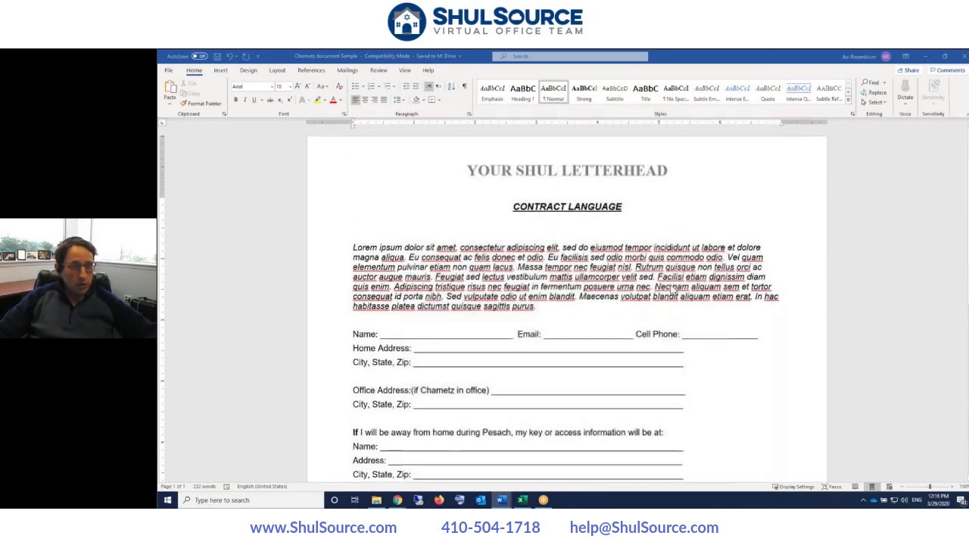
# - Scroll through the contract, then move the Word window aside to reveal the Adobe Sign home page
pyautogui.scroll(-3, 671, 288)
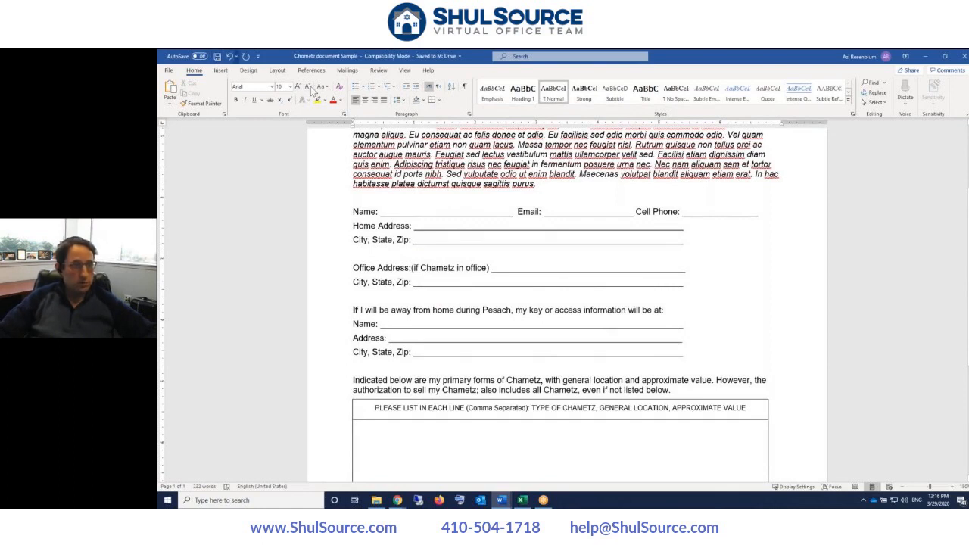
pyautogui.click(546, 186)
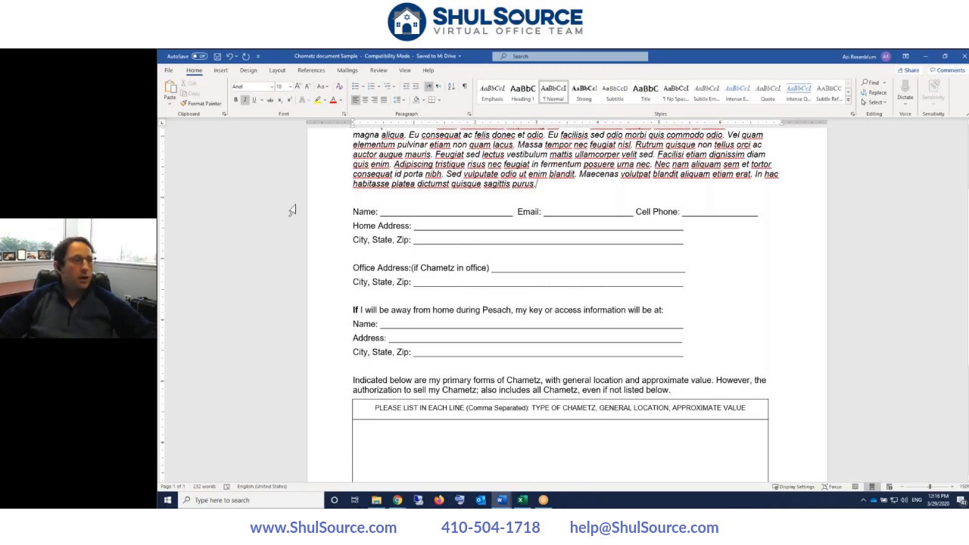
pyautogui.scroll(-2, 380, 235)
pyautogui.scroll(4, 379, 235)
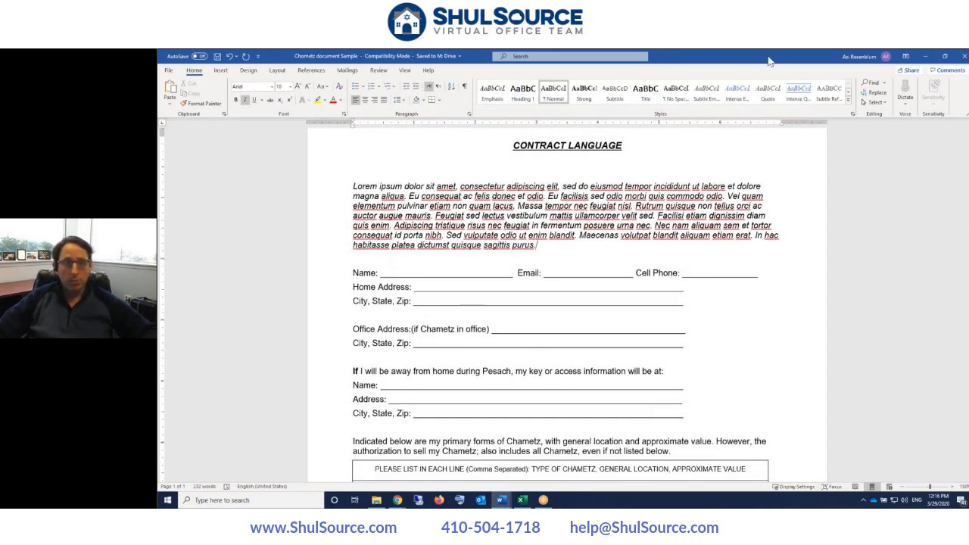
pyautogui.moveTo(753, 57); pyautogui.dragTo(640, 50)
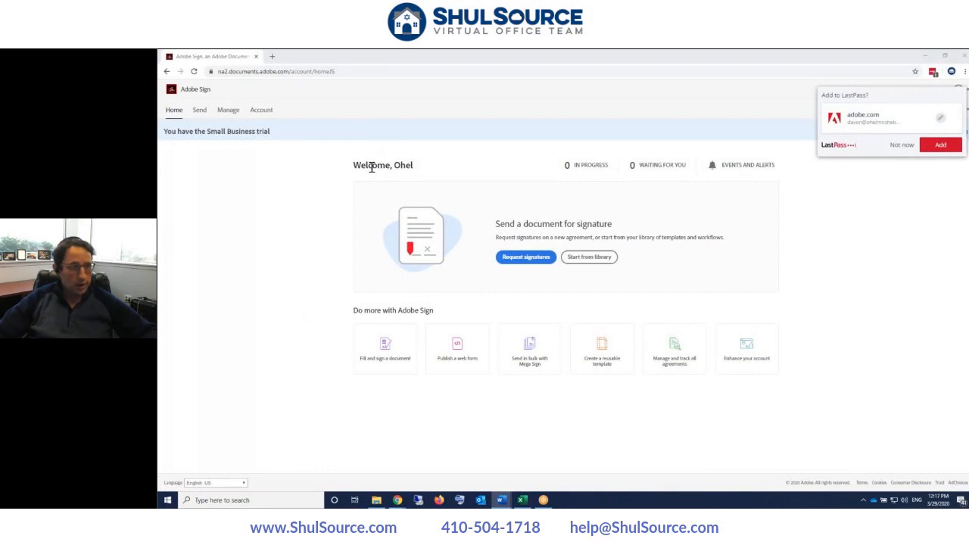
# - Start a new web form named 'Sample Form' and note its Signer recipient role
pyautogui.click(456, 352)
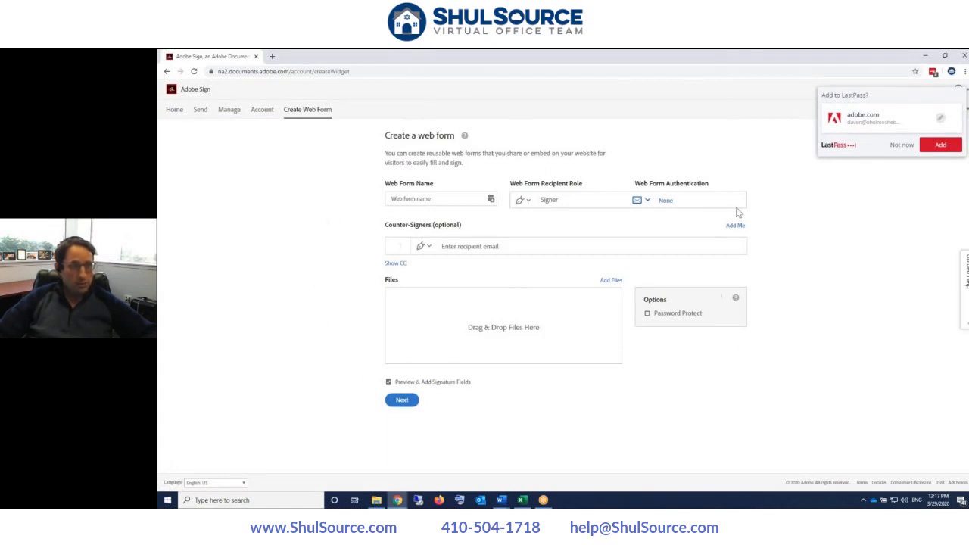
pyautogui.click(412, 196)
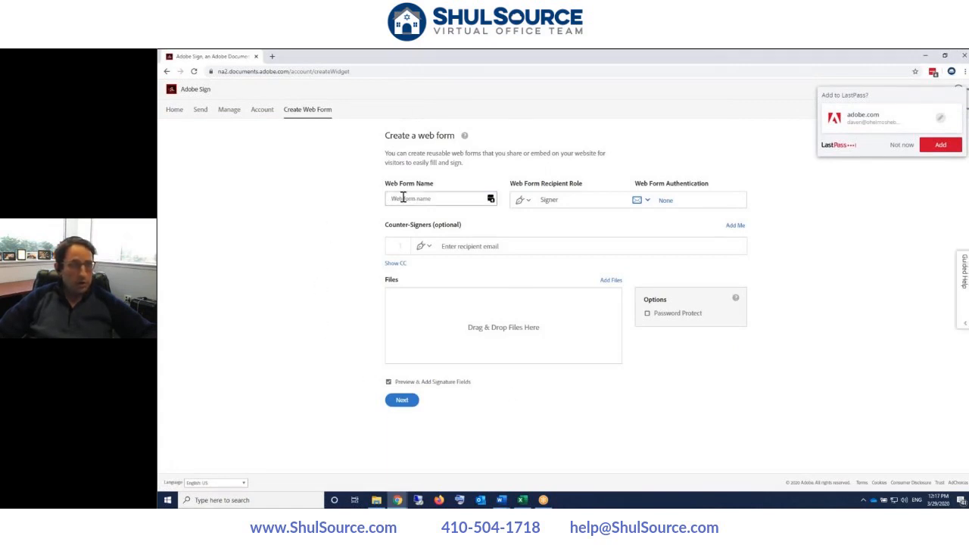
pyautogui.write('Sample Form')
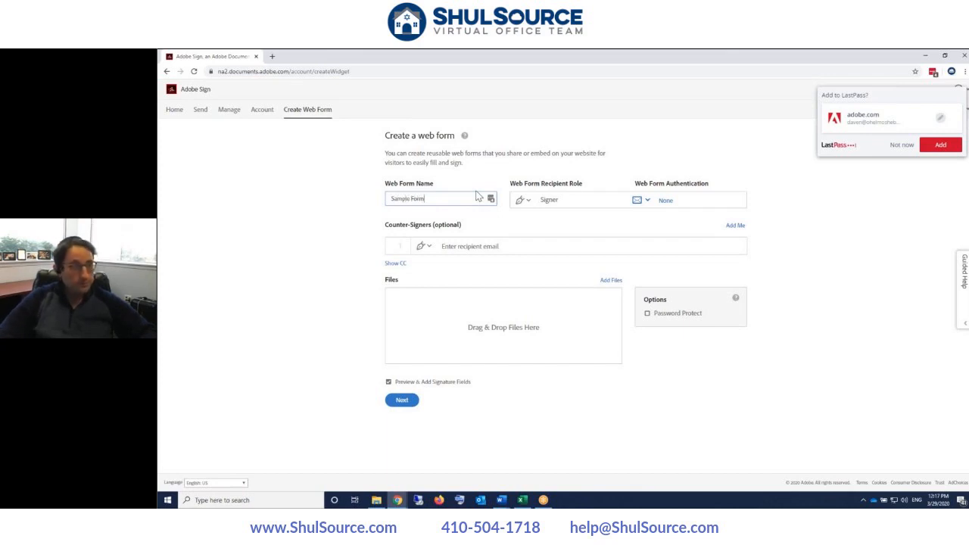
pyautogui.press('Tab')
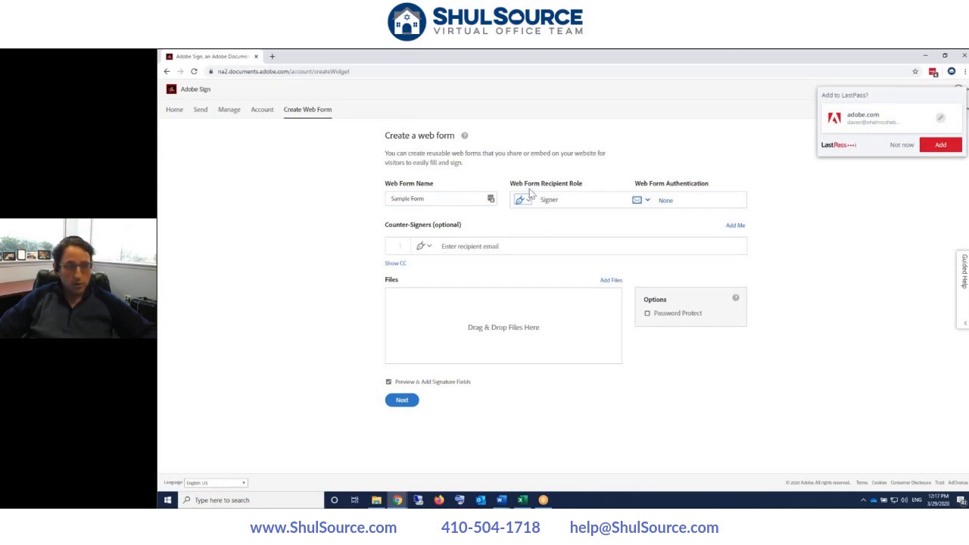
pyautogui.moveTo(515, 184); pyautogui.dragTo(583, 184)
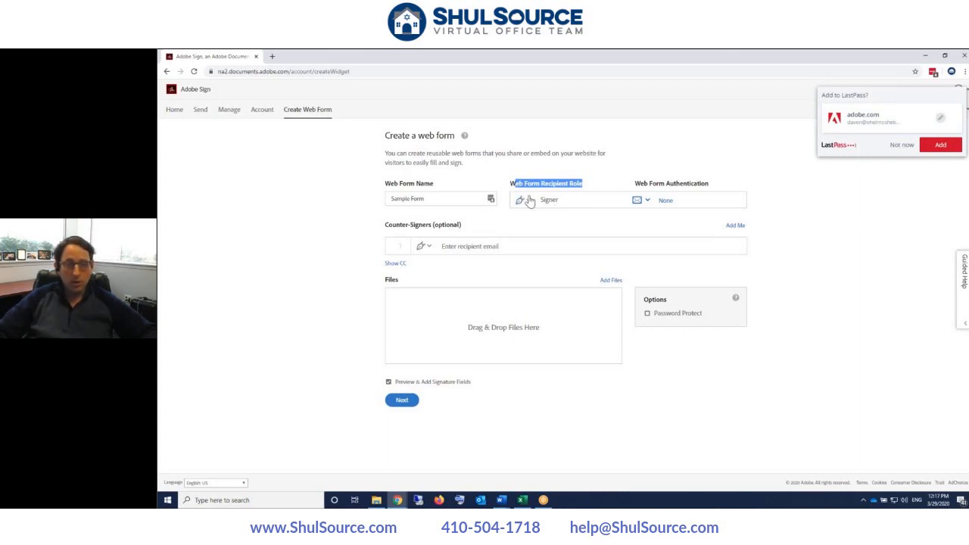
pyautogui.click(480, 193)
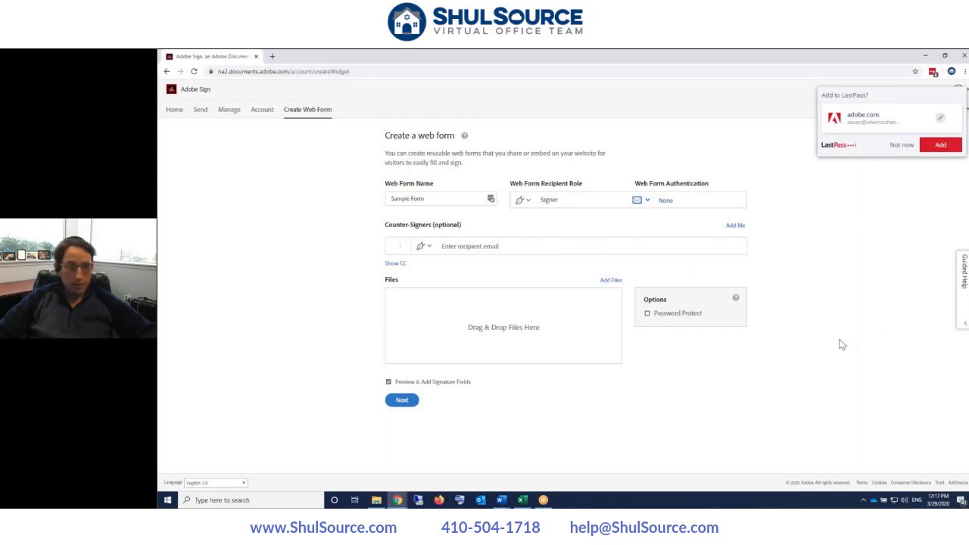
# - Zoom the page to 110% and reveal the CC recipients field
pyautogui.hotkey('ctrl', '+')
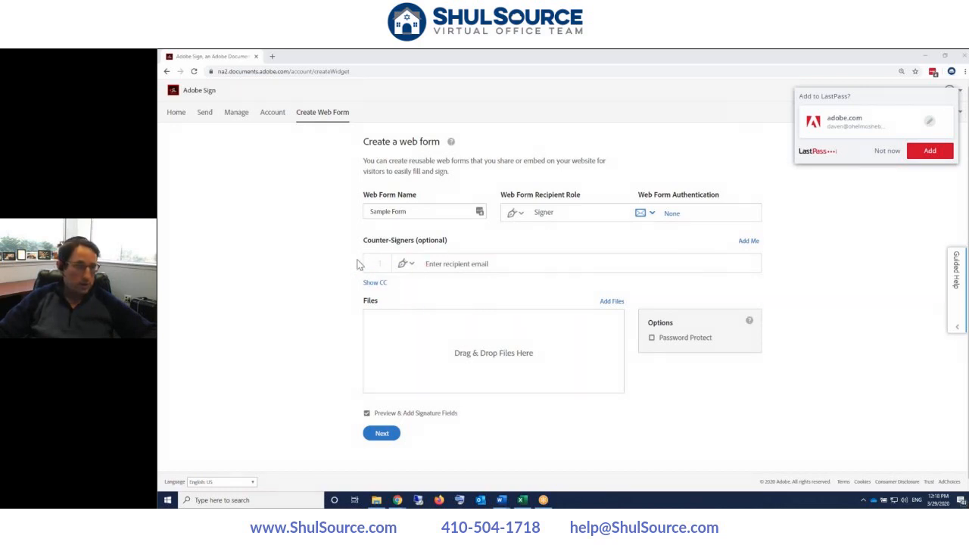
pyautogui.click(374, 283)
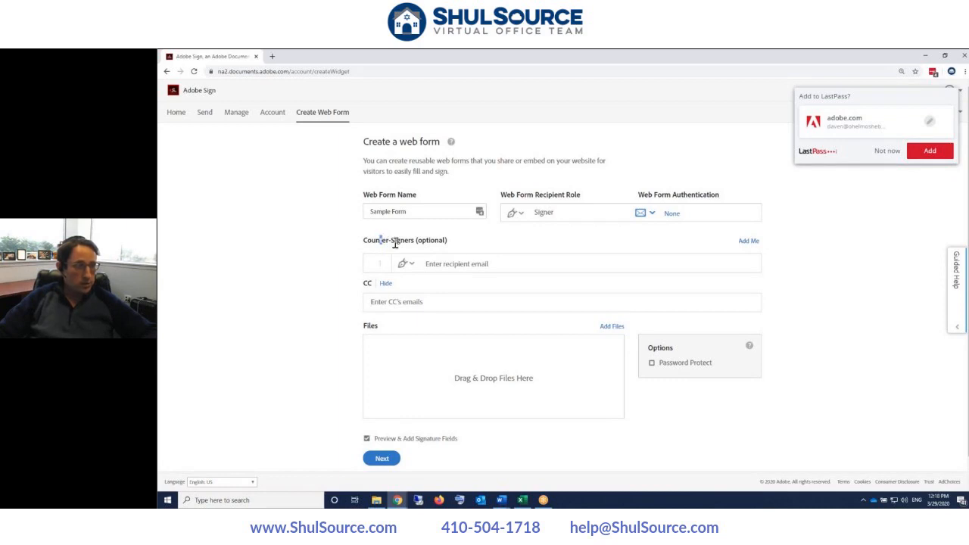
pyautogui.moveTo(379, 239); pyautogui.dragTo(448, 240)
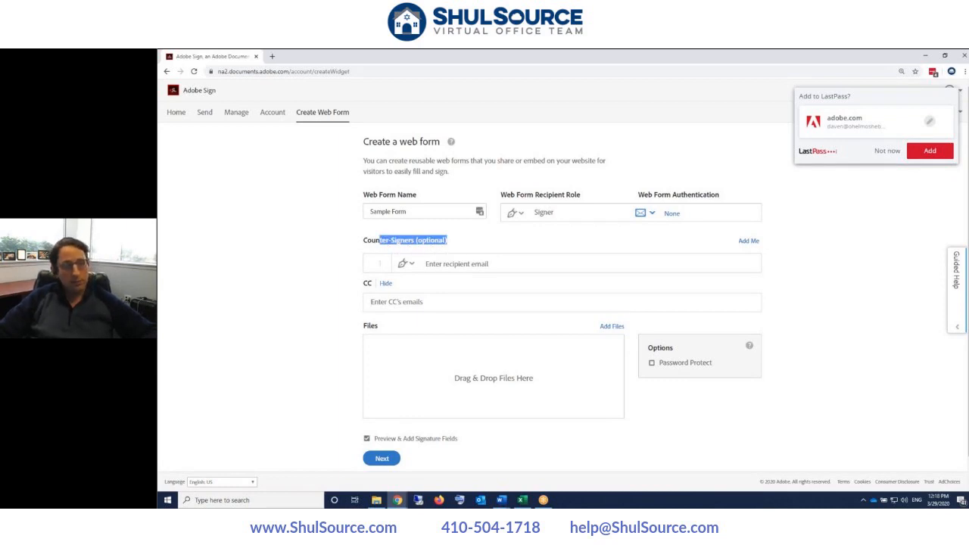
# - Add the rabbi's e-mail address as a CC recipient
pyautogui.click(388, 303)
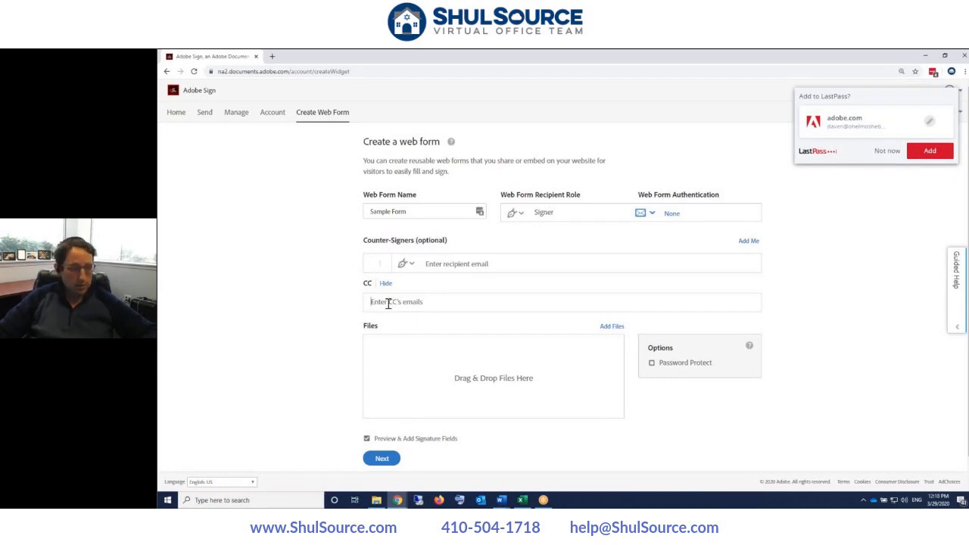
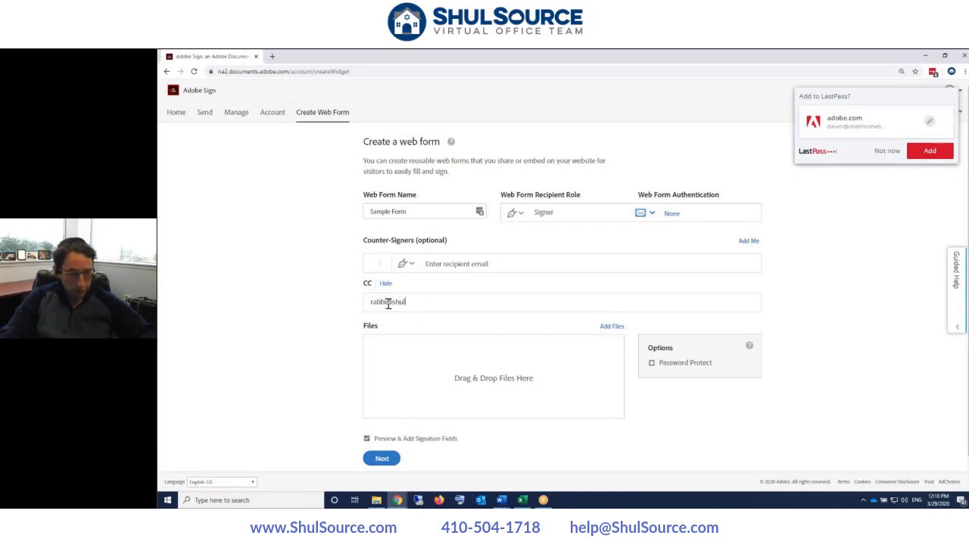
pyautogui.press('Return')
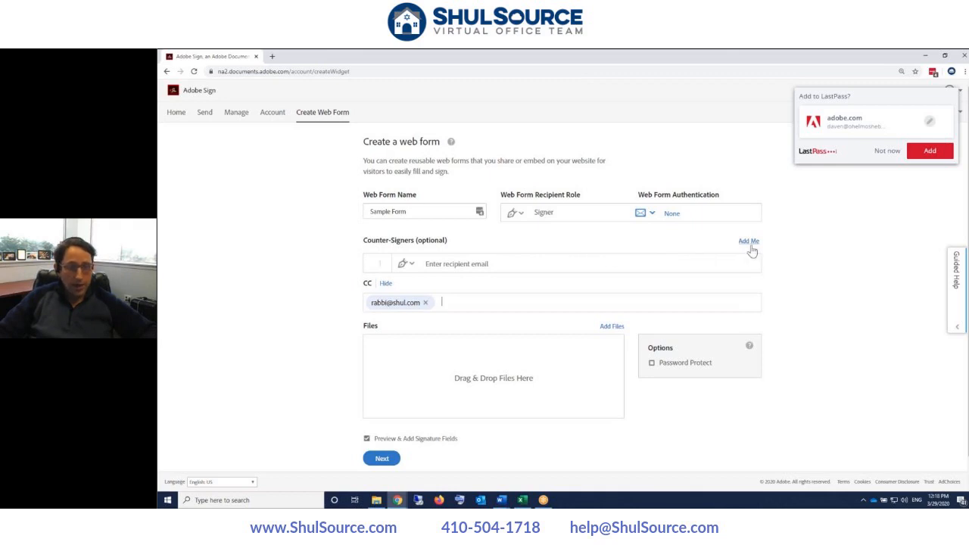
# - Point out the Counter-Signers section and the recipient role setting
pyautogui.moveTo(364, 241); pyautogui.dragTo(424, 242)
pyautogui.click(432, 264)
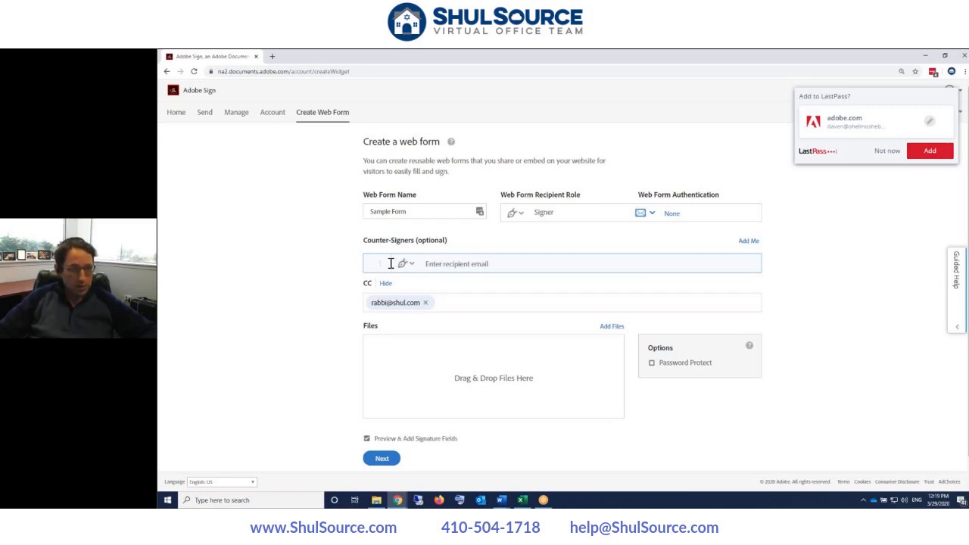
pyautogui.moveTo(366, 240); pyautogui.dragTo(423, 241)
pyautogui.moveTo(516, 194)
pyautogui.mouseDown()
pyautogui.moveTo(607, 197)
pyautogui.moveTo(500, 195)
pyautogui.mouseUp()
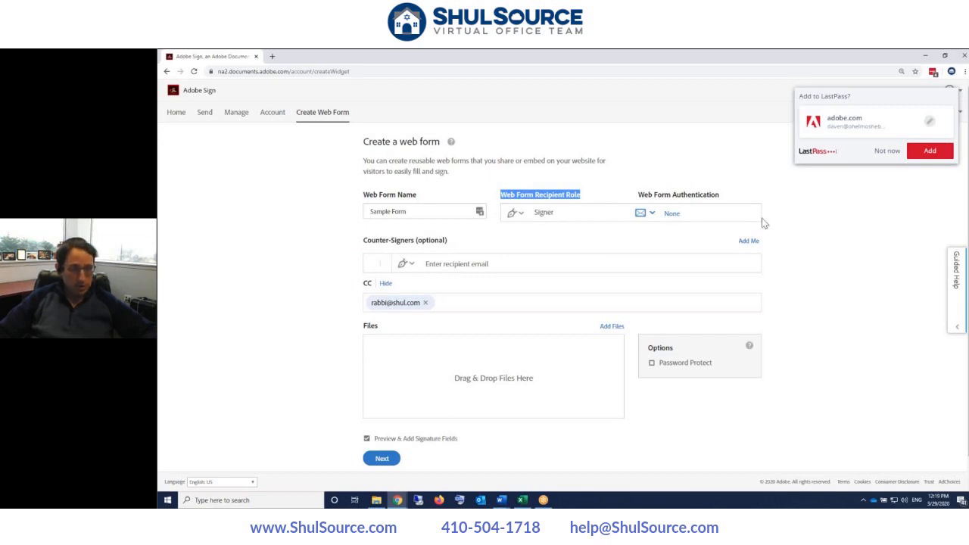
# - Add and then remove yourself as a counter-signer, leaving the counter-signer box empty
pyautogui.click(750, 242)
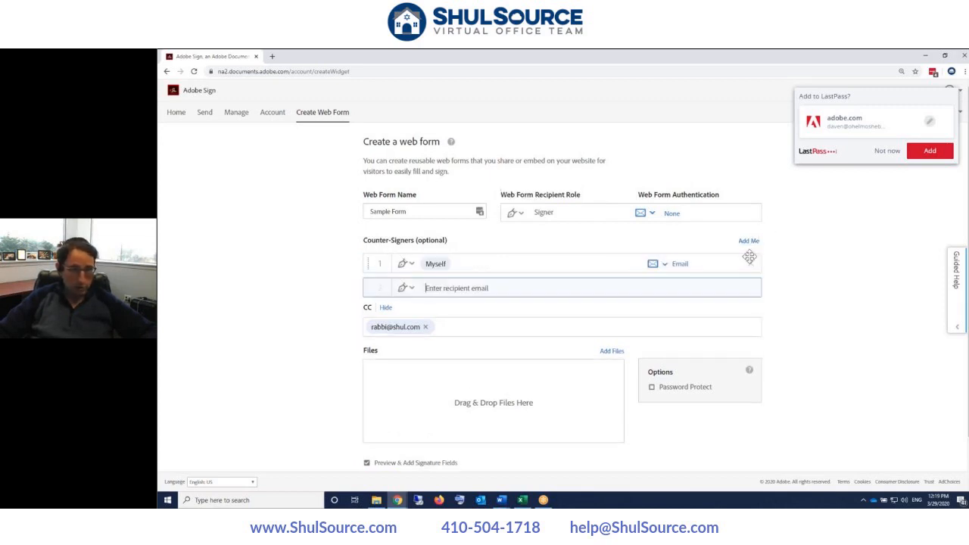
pyautogui.click(749, 263)
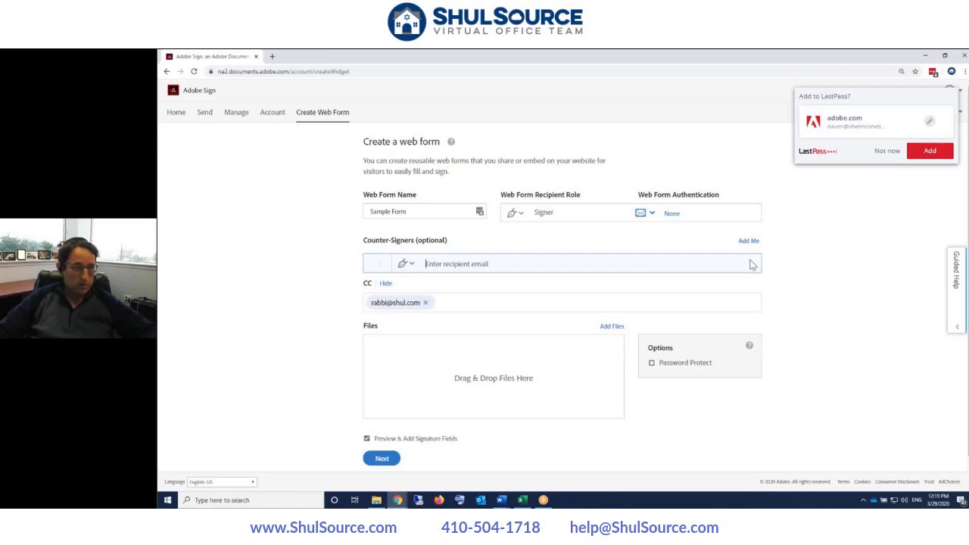
pyautogui.click(451, 263)
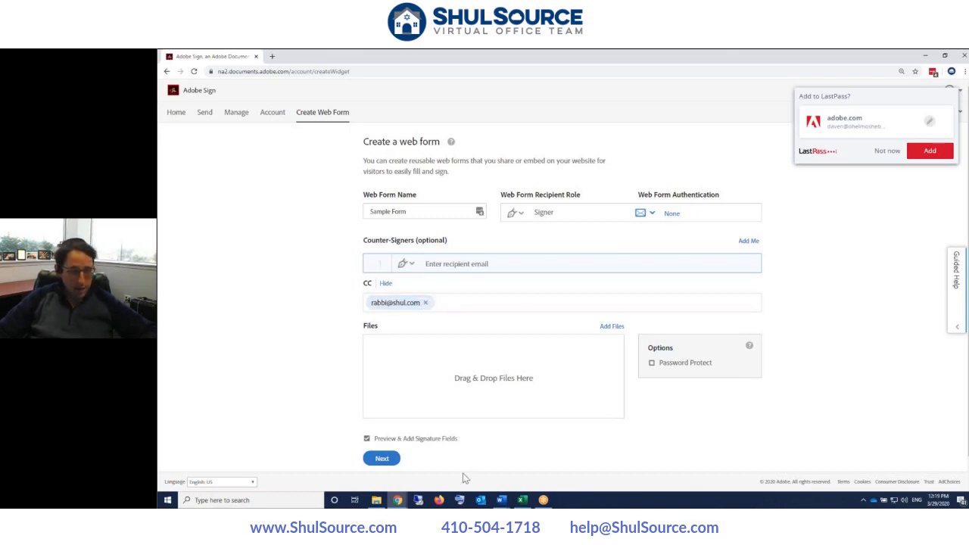
# - Dismiss the password and network-drive prompts and attach 'Chometz document Sample.doc' to the web form
pyautogui.click(376, 500)
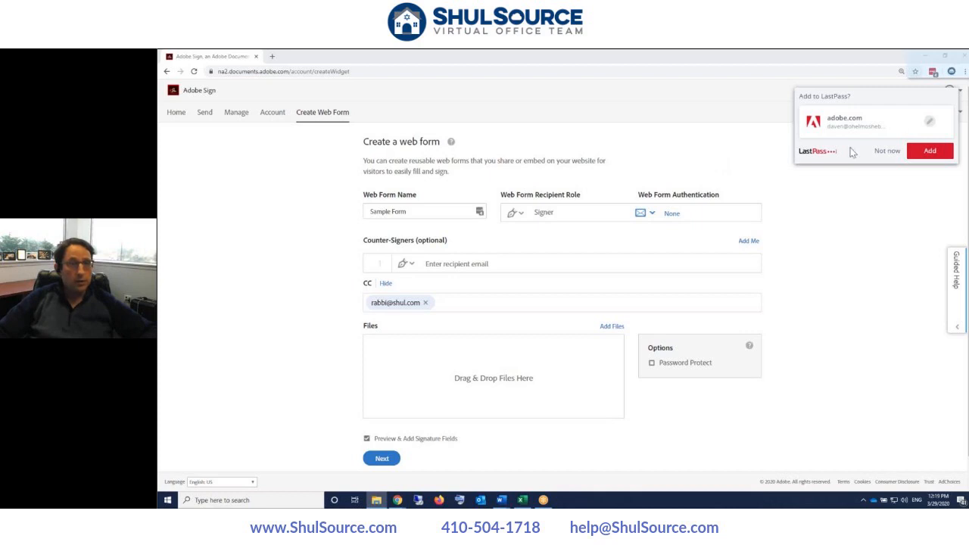
pyautogui.click(886, 151)
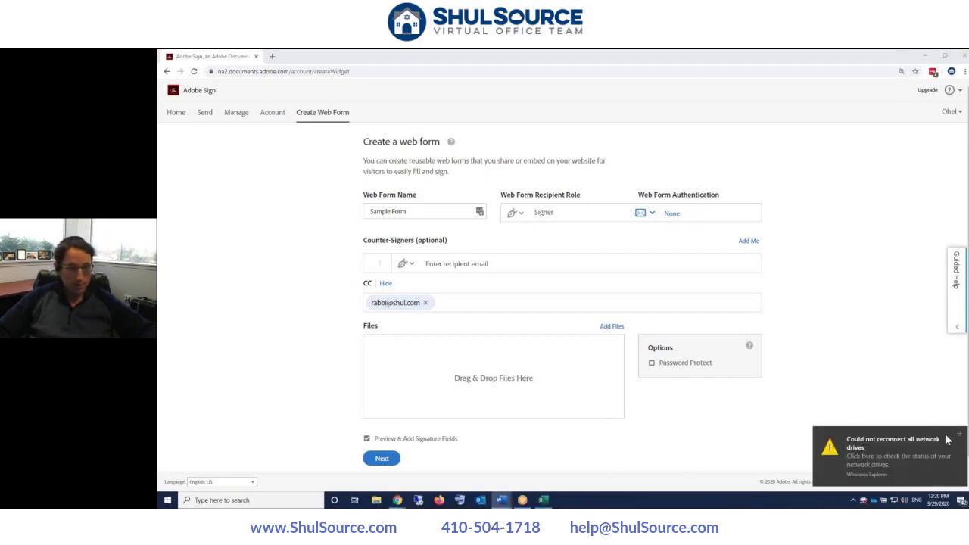
pyautogui.click(958, 433)
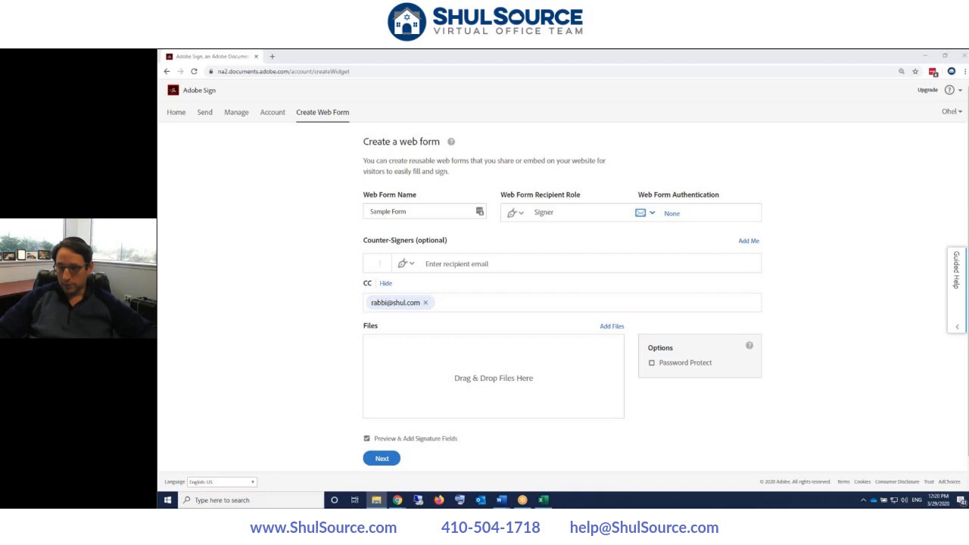
pyautogui.moveTo(893, 363); pyautogui.dragTo(476, 371)
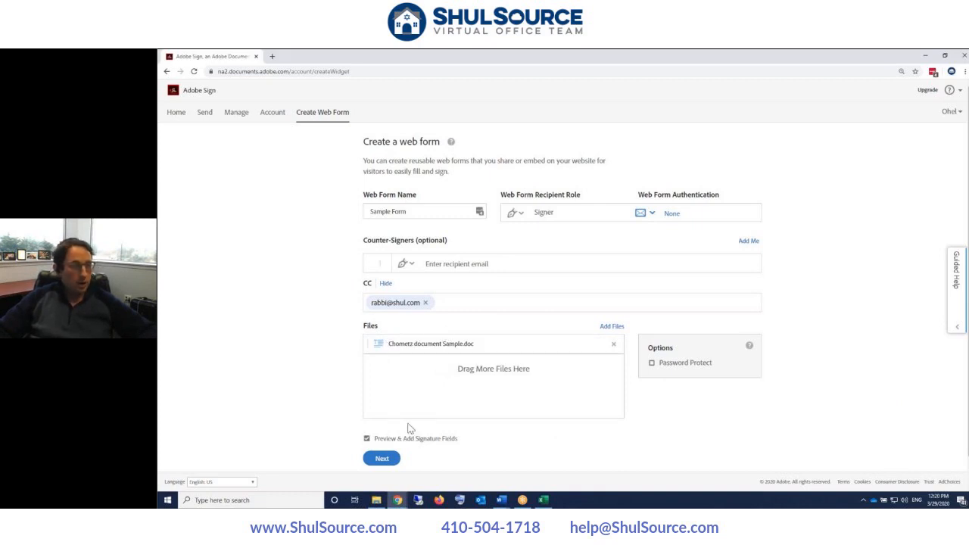
# - Continue with the attached Chometz Sample.doc into the field-authoring editor
pyautogui.scroll(-1, 401, 439)
pyautogui.click(381, 429)
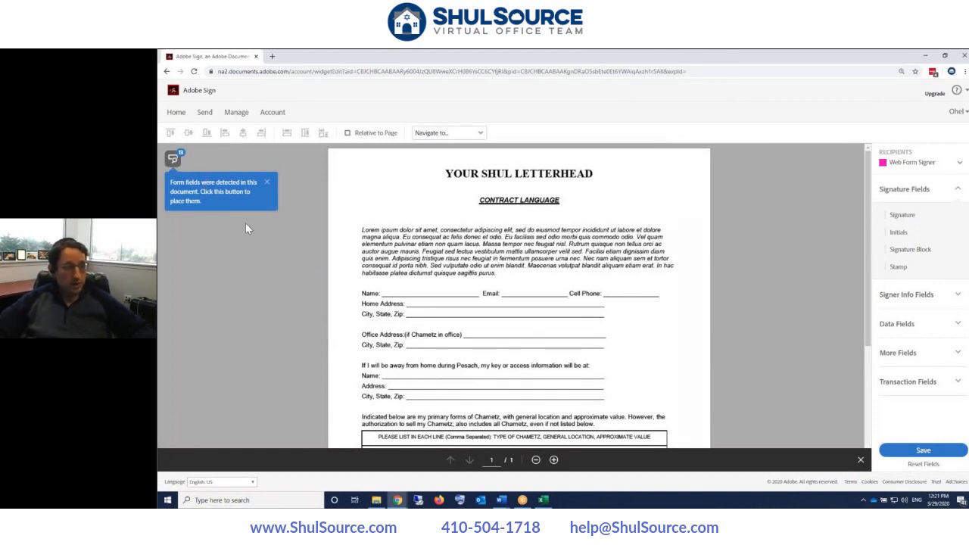
pyautogui.scroll(-4, 246, 223)
pyautogui.scroll(4, 245, 223)
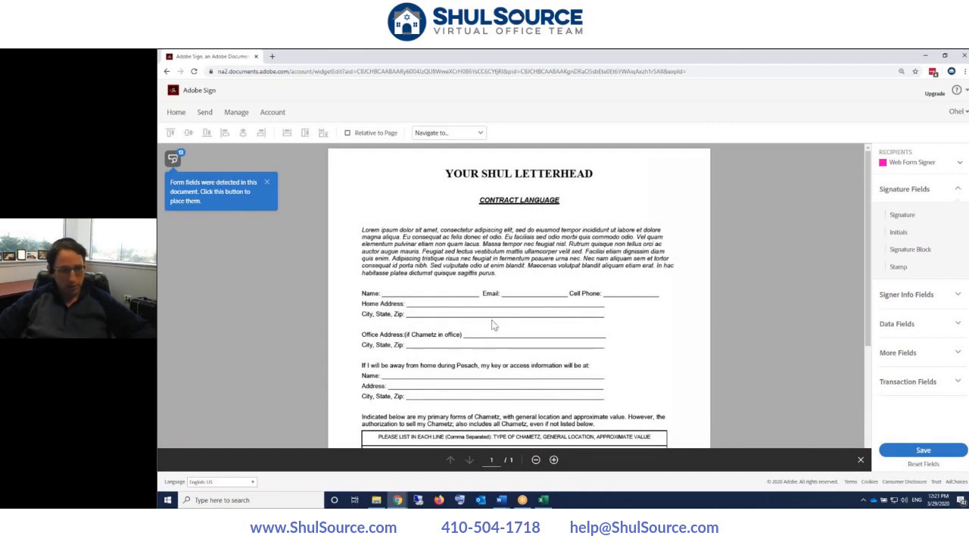
pyautogui.scroll(-2, 503, 352)
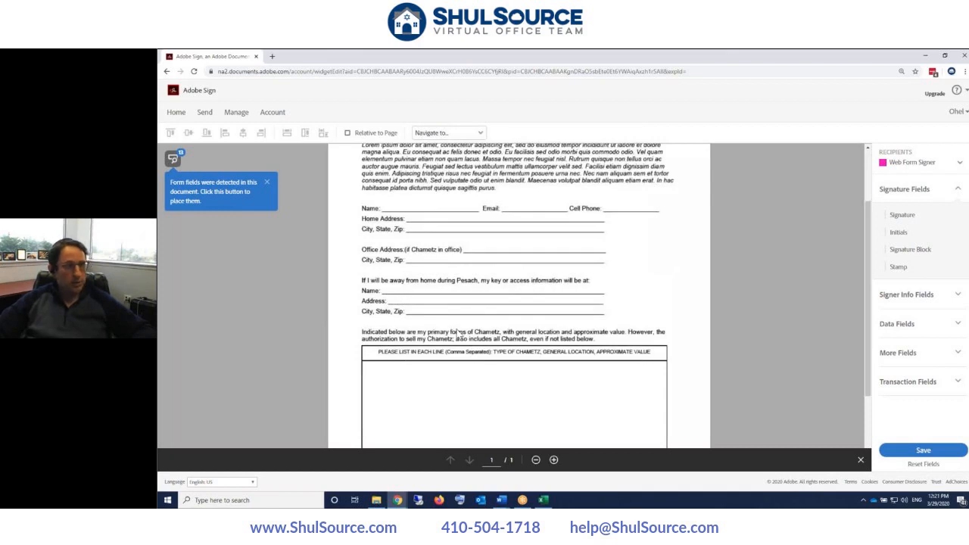
pyautogui.scroll(1, 455, 331)
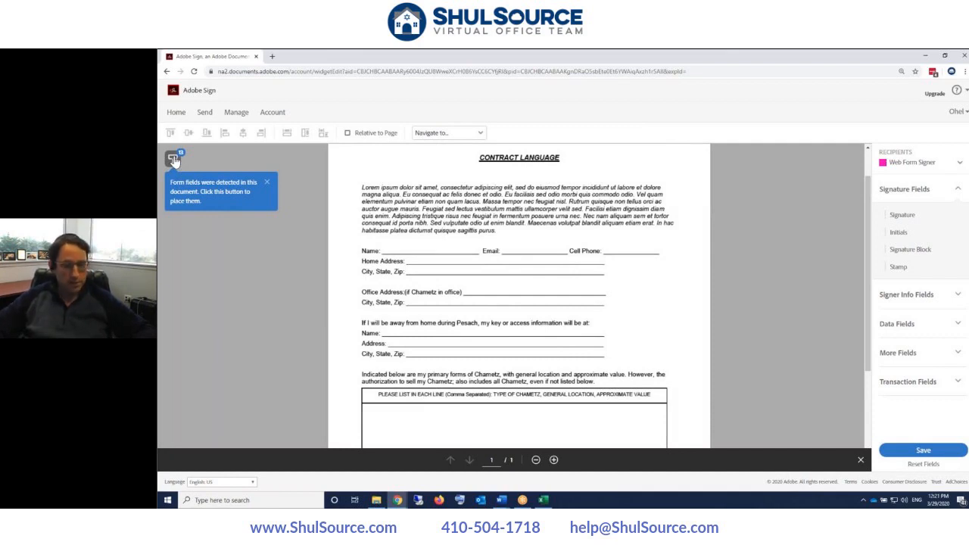
pyautogui.click(173, 159)
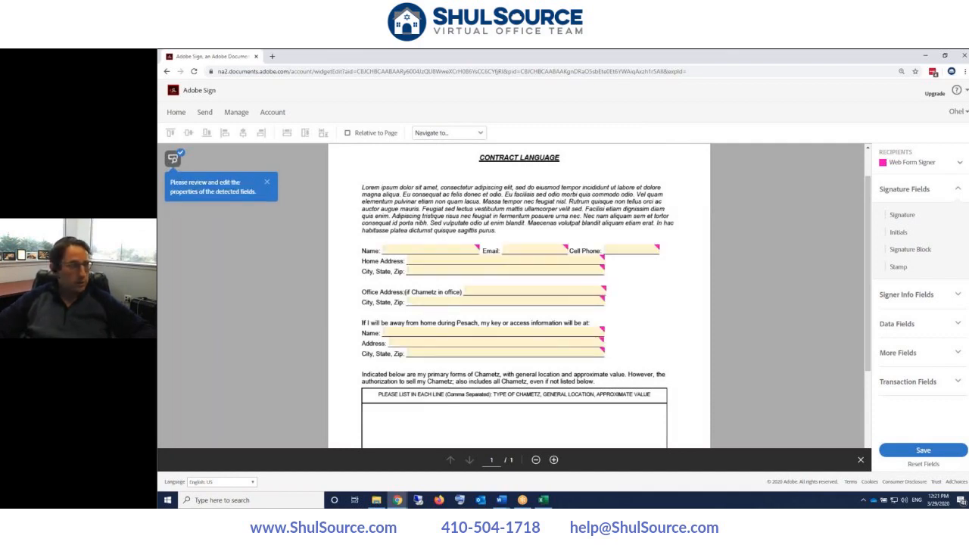
# - Review the detected Signature, Full Name and Date fields on the contract against the Word copy
pyautogui.scroll(-2, 300, 292)
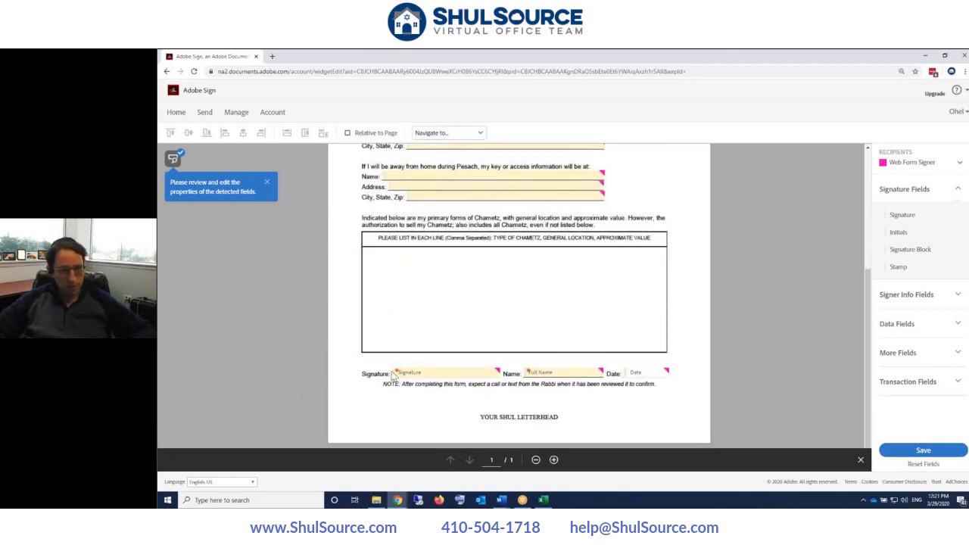
pyautogui.scroll(2, 524, 320)
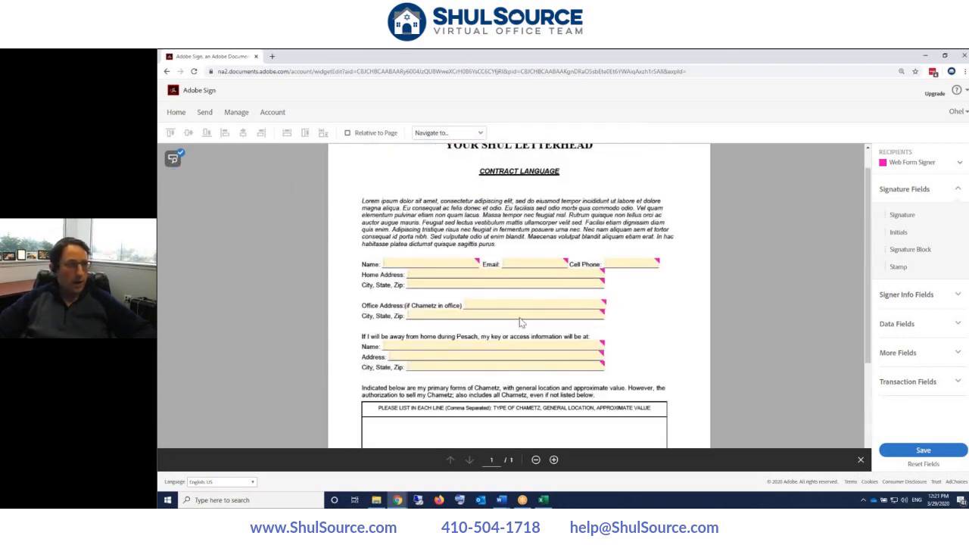
pyautogui.hotkey('alt', 'Tab')
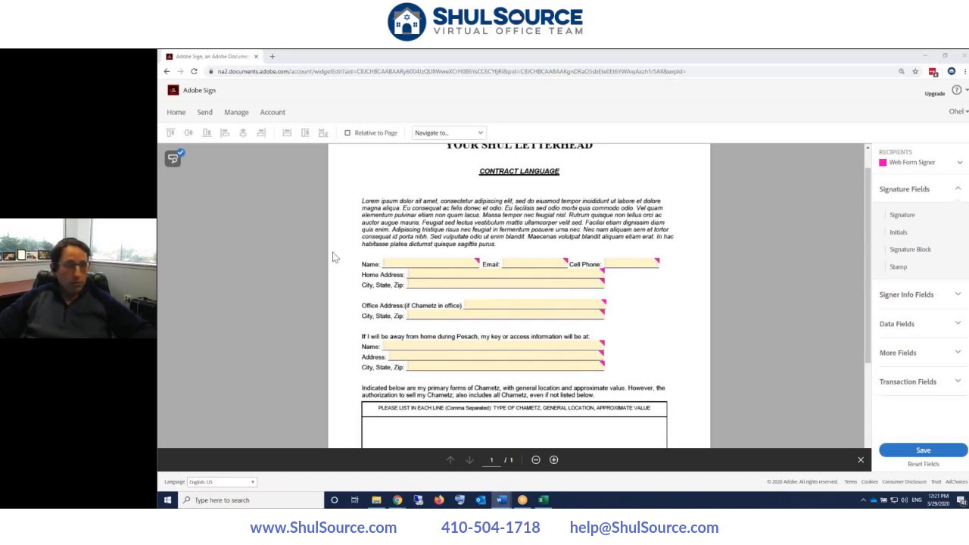
pyautogui.scroll(-3, 659, 335)
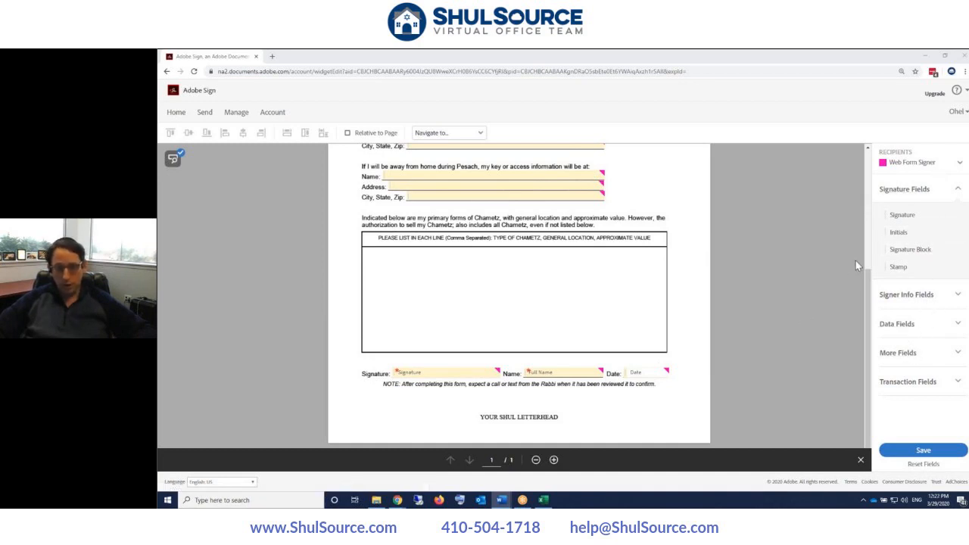
pyautogui.scroll(1, 856, 262)
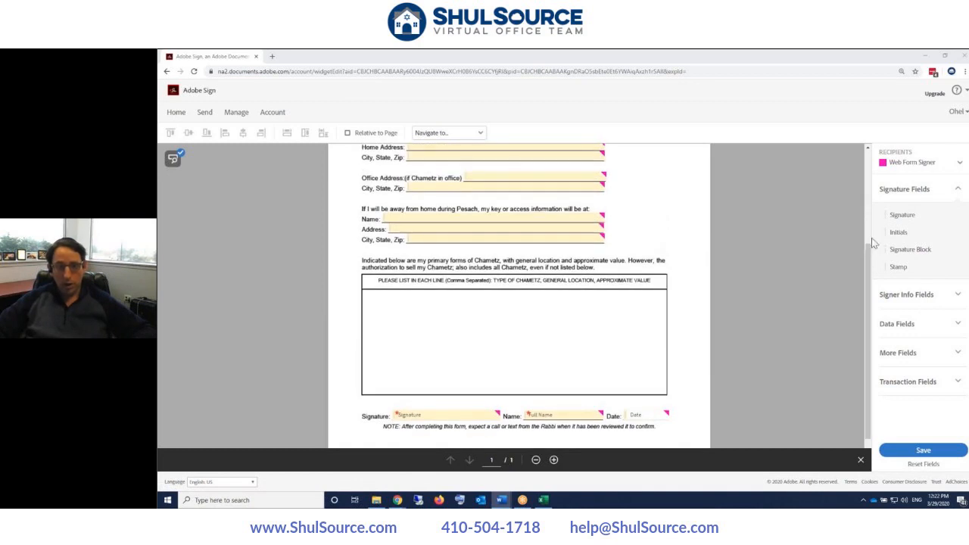
# - Expand Signer Info Fields and Data Fields to show Text Input, Drop Down, Check Box, Radio Button and Image
pyautogui.click(905, 303)
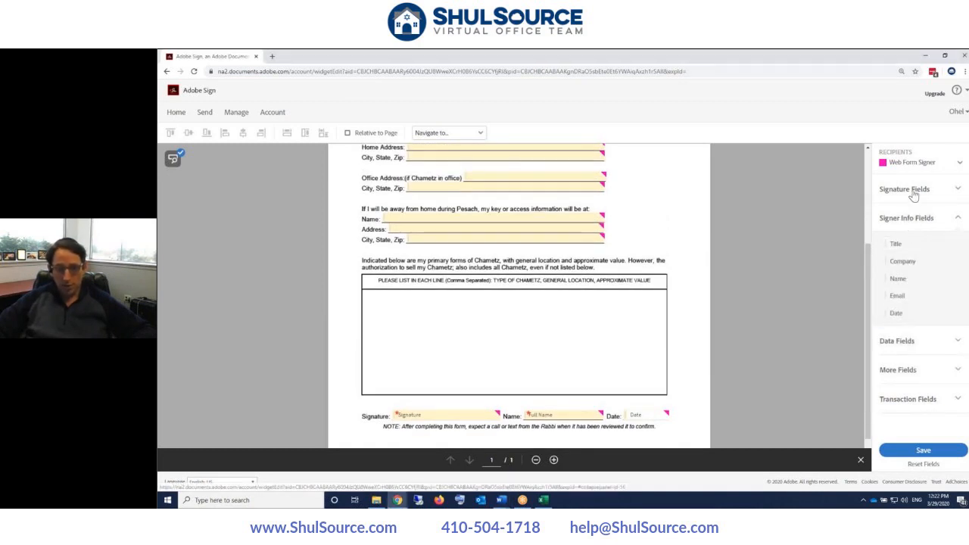
pyautogui.click(917, 189)
pyautogui.click(906, 325)
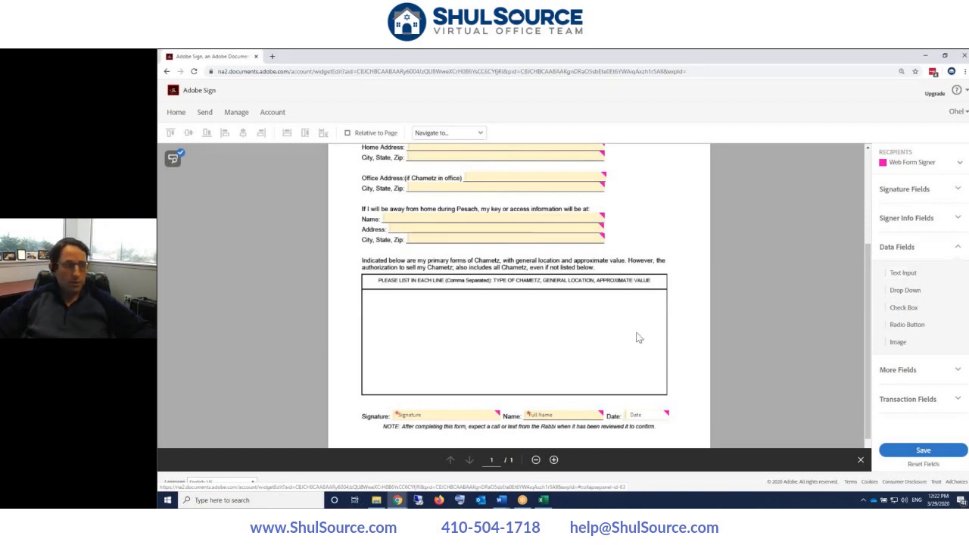
pyautogui.scroll(3, 634, 362)
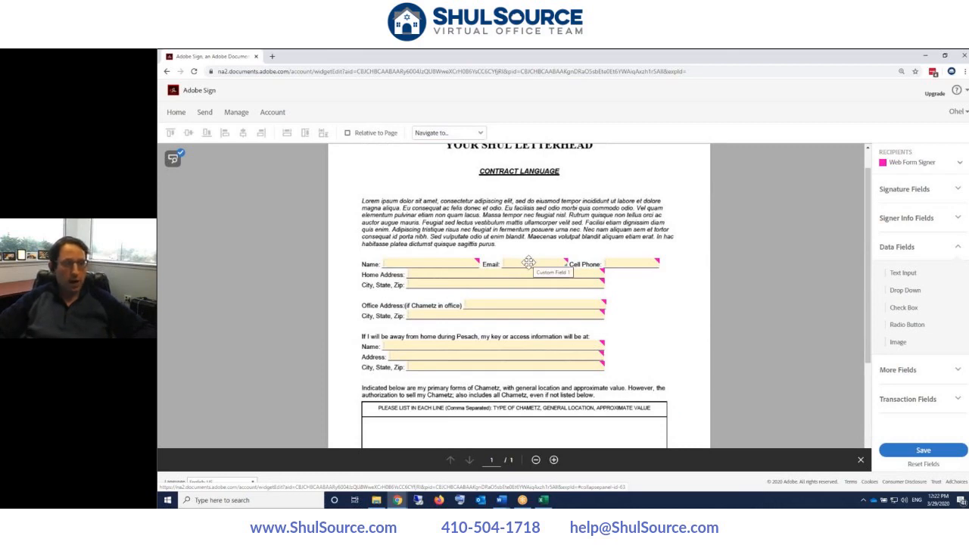
pyautogui.scroll(-4, 528, 262)
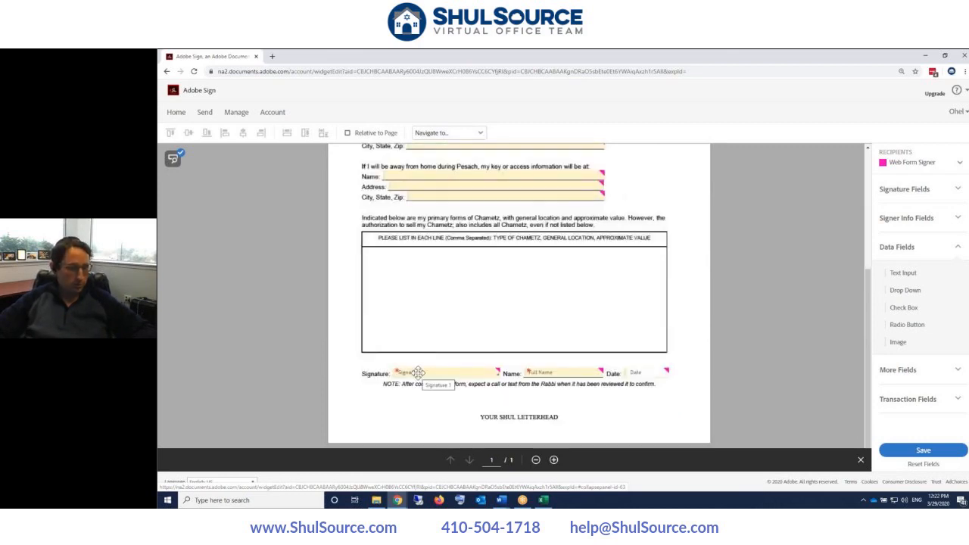
pyautogui.scroll(4, 418, 373)
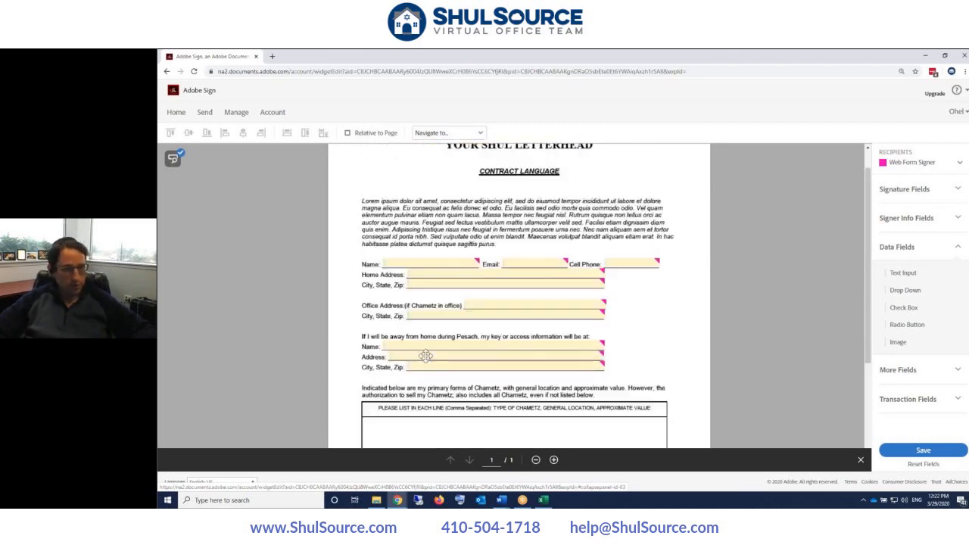
# - Mark the Name line's field 'Custom Field 3' as Required, leaving the Email field unchanged
pyautogui.doubleClick(518, 261)
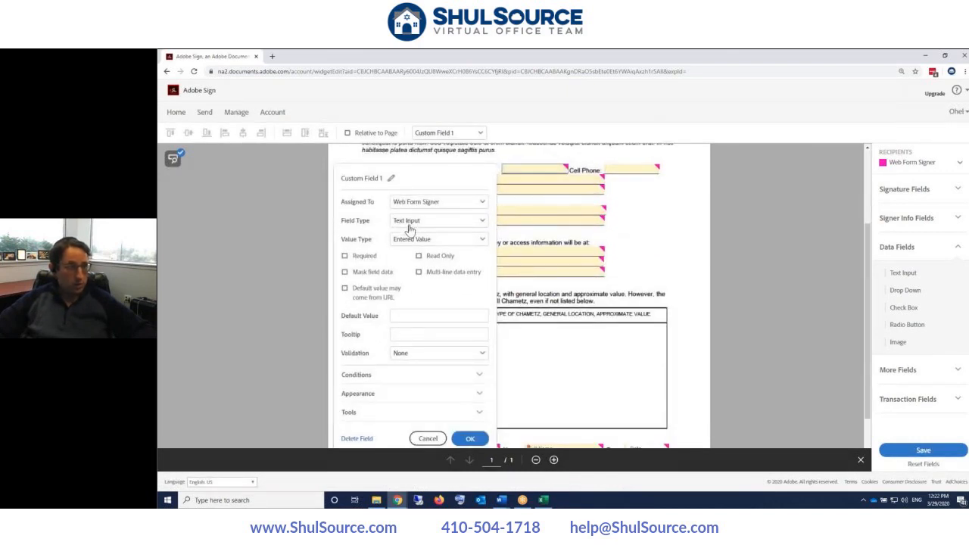
pyautogui.click(428, 440)
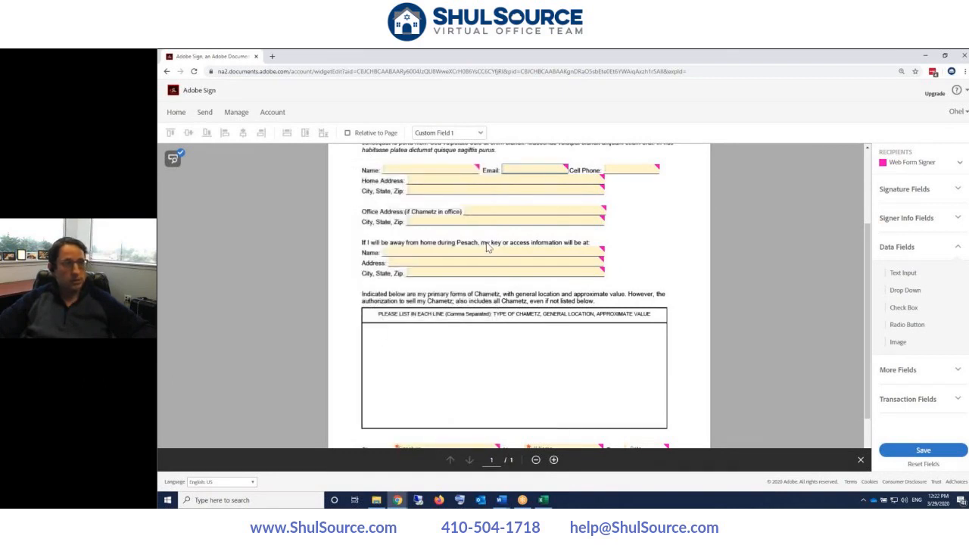
pyautogui.scroll(2, 477, 294)
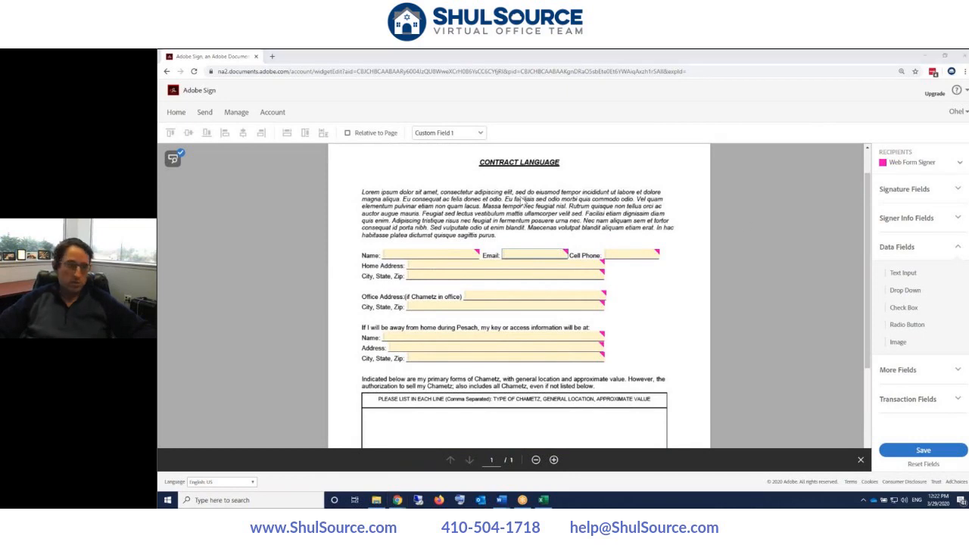
pyautogui.doubleClick(408, 254)
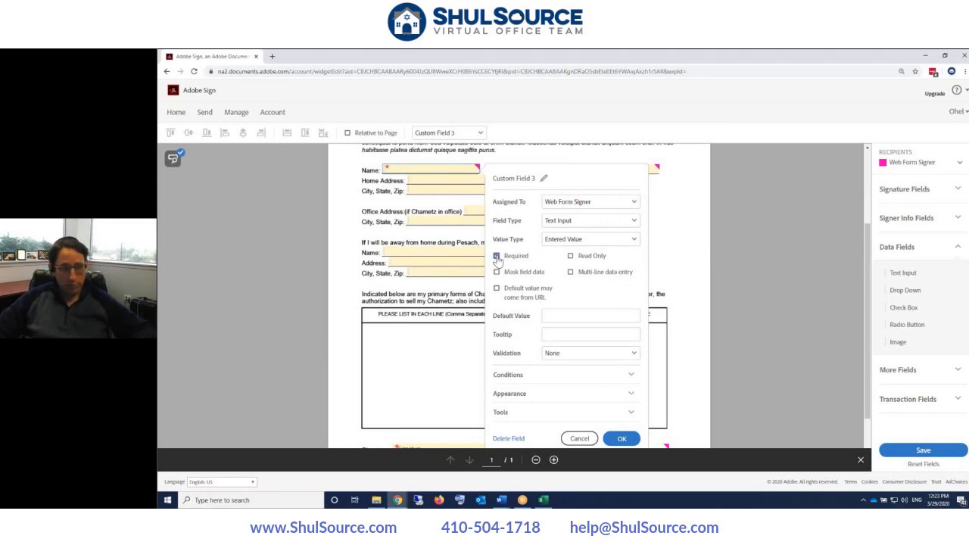
pyautogui.click(621, 438)
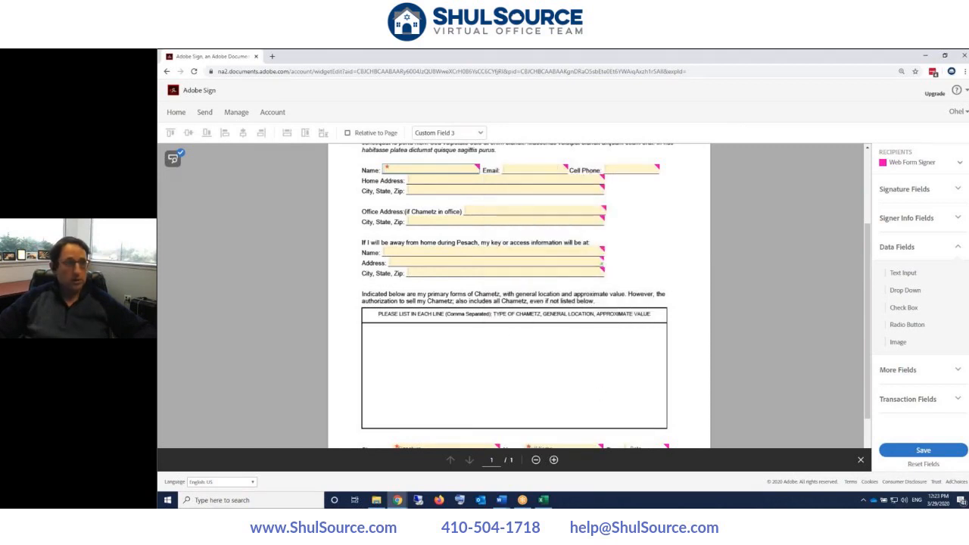
# - Set the Email field's validation to Email Address
pyautogui.doubleClick(533, 167)
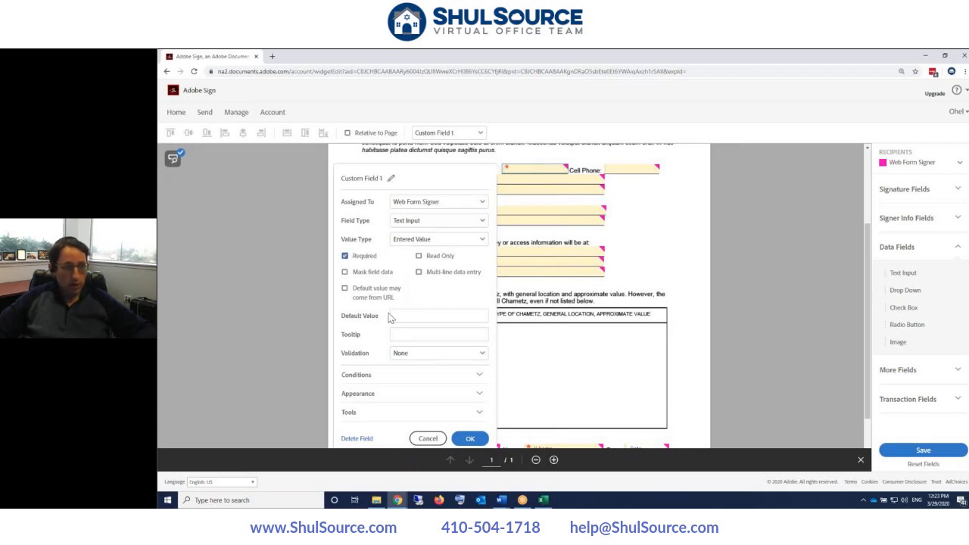
pyautogui.click(430, 357)
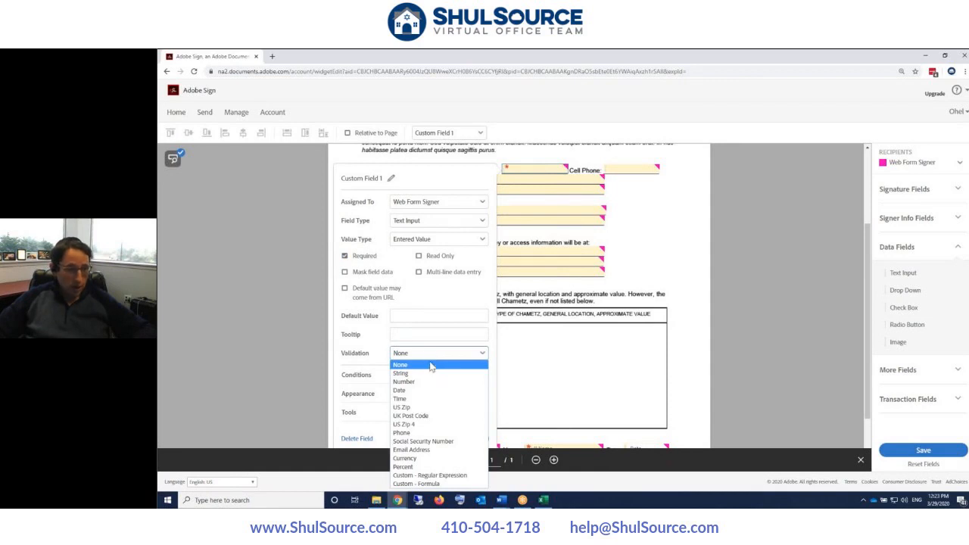
pyautogui.click(418, 451)
pyautogui.click(469, 439)
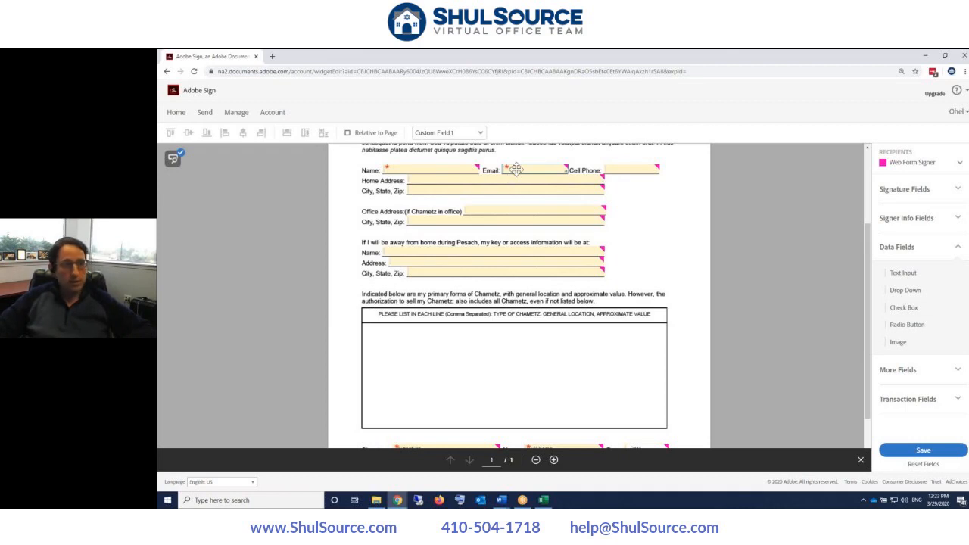
# - Make the Cell Phone, Home Address and City, State, Zip fields Required
pyautogui.click(635, 169)
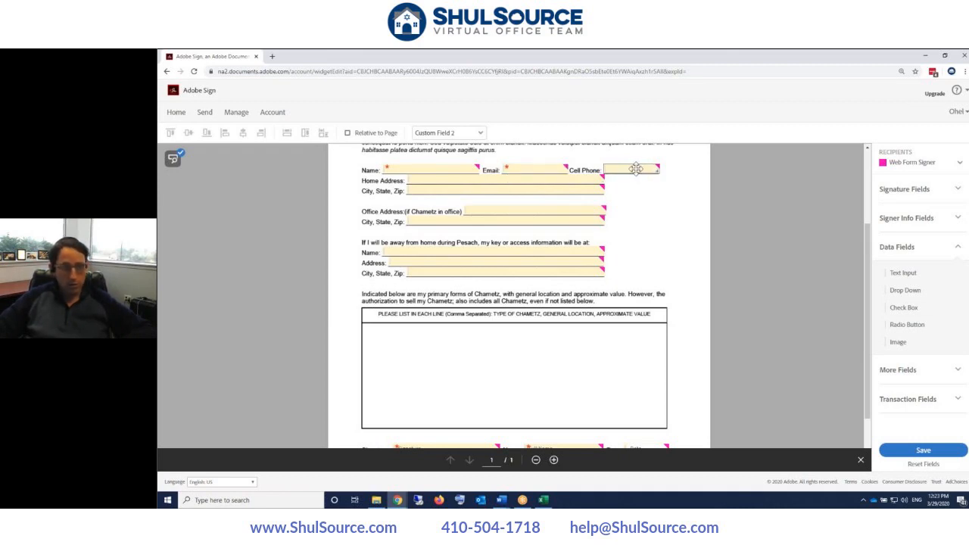
pyautogui.doubleClick(635, 169)
pyautogui.click(445, 256)
pyautogui.click(571, 439)
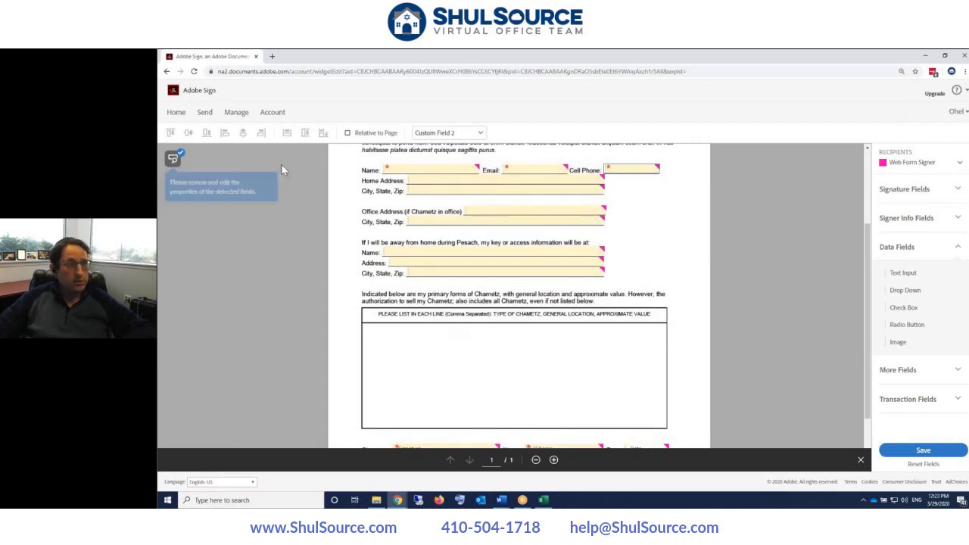
pyautogui.doubleClick(461, 179)
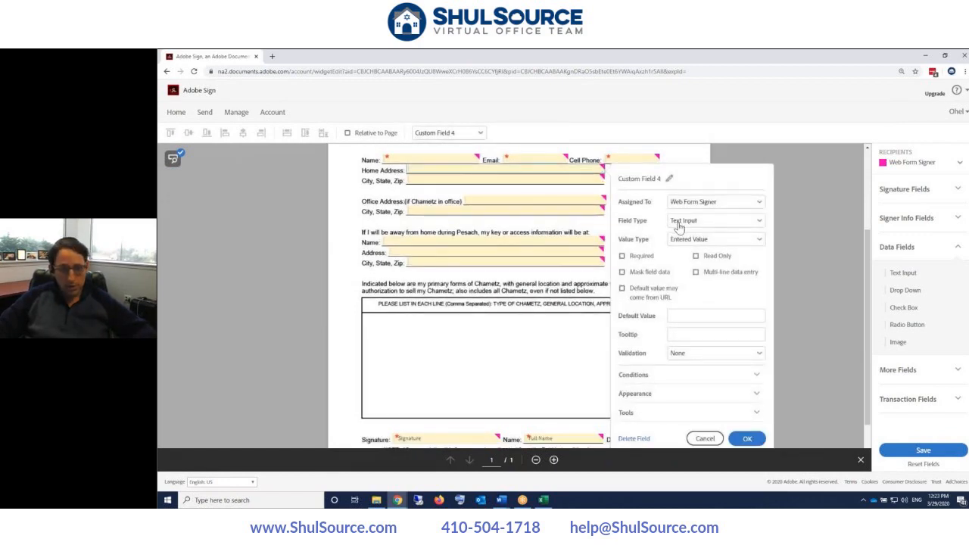
pyautogui.click(622, 255)
pyautogui.click(746, 439)
pyautogui.doubleClick(430, 180)
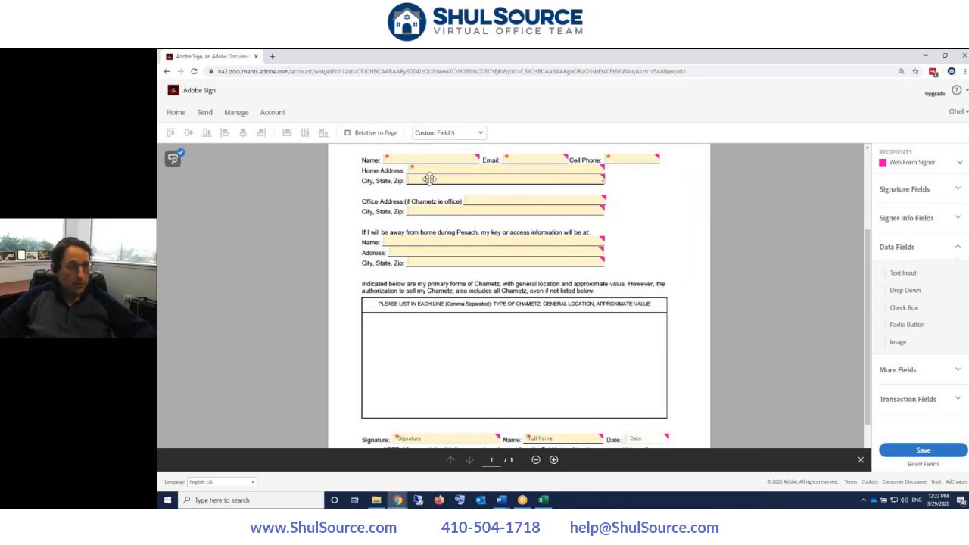
pyautogui.click(621, 256)
pyautogui.click(746, 440)
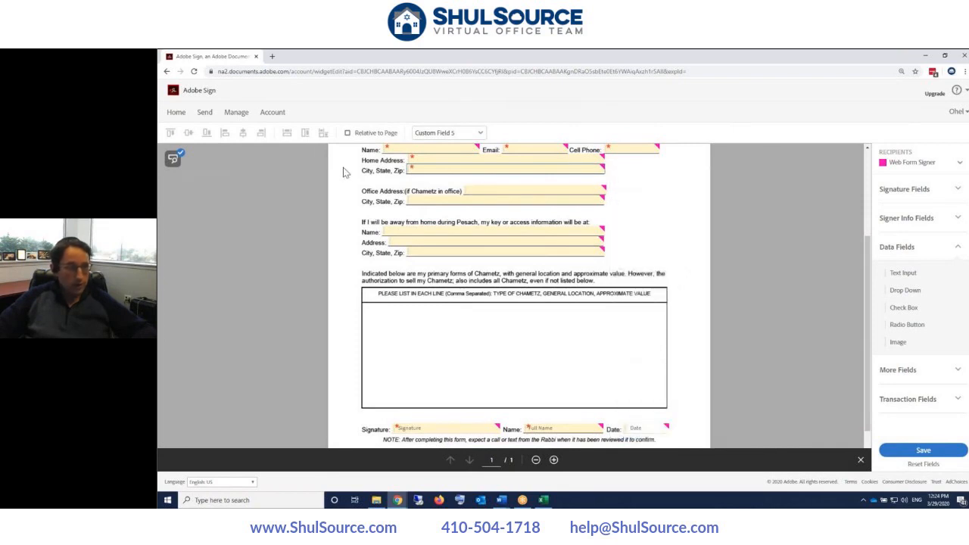
# - Confirm the office and away-from-home address fields without changes, keeping them optional
pyautogui.doubleClick(488, 191)
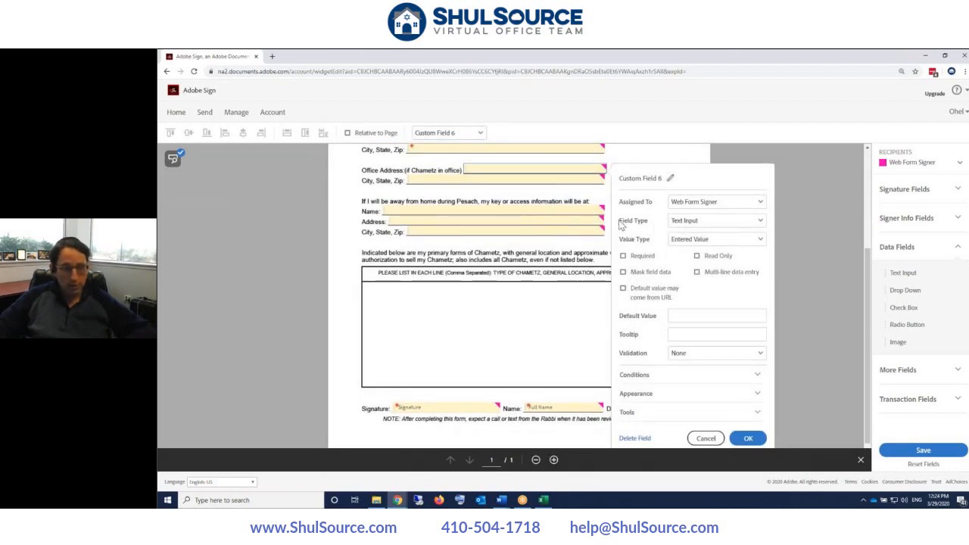
pyautogui.click(746, 439)
pyautogui.doubleClick(410, 179)
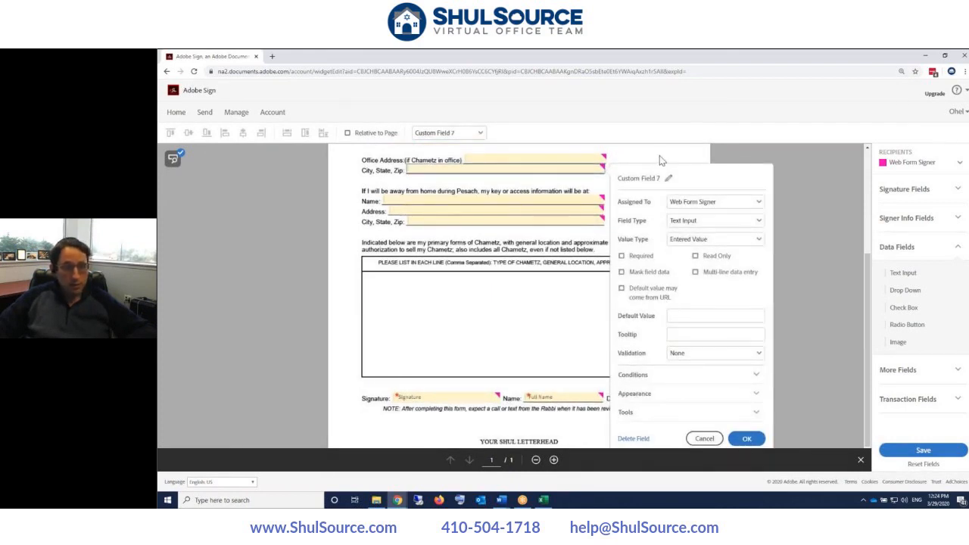
pyautogui.click(746, 438)
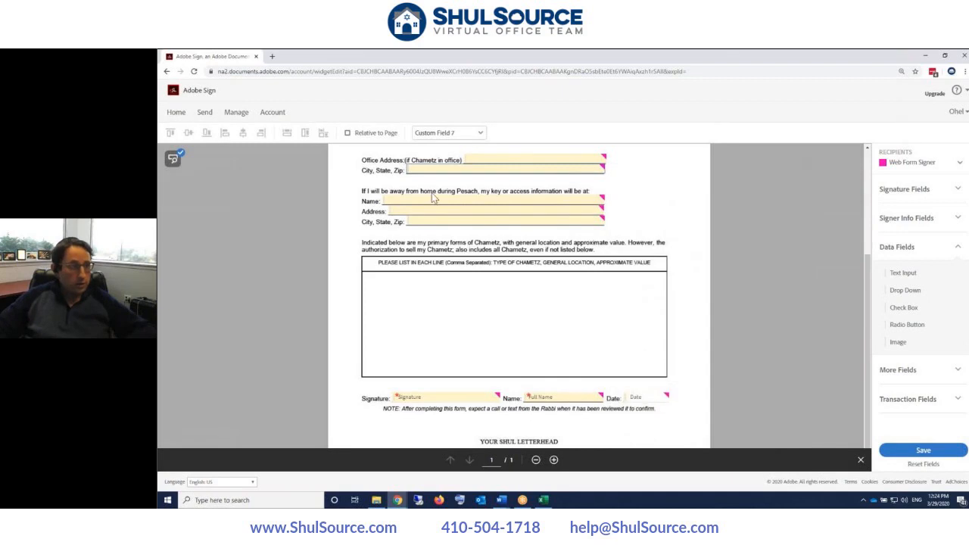
pyautogui.doubleClick(418, 201)
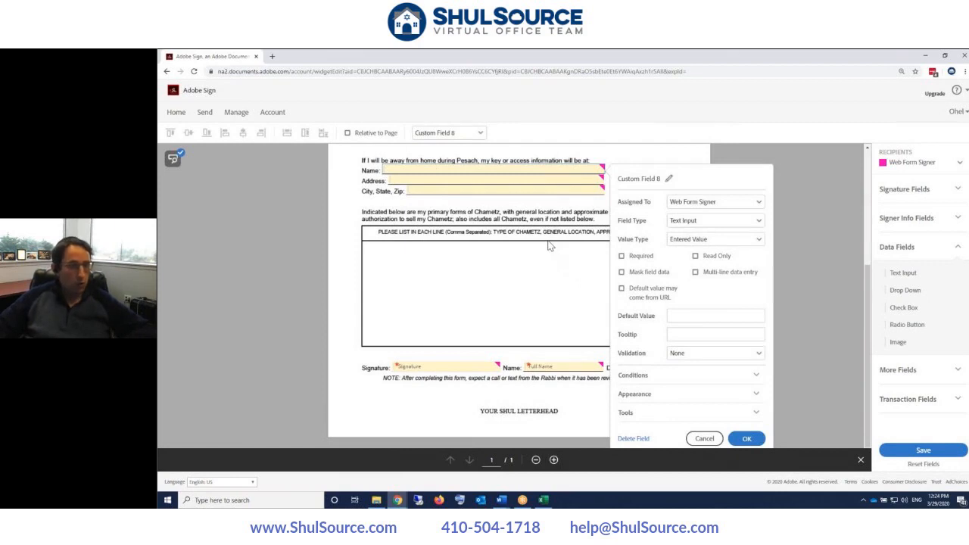
pyautogui.click(746, 439)
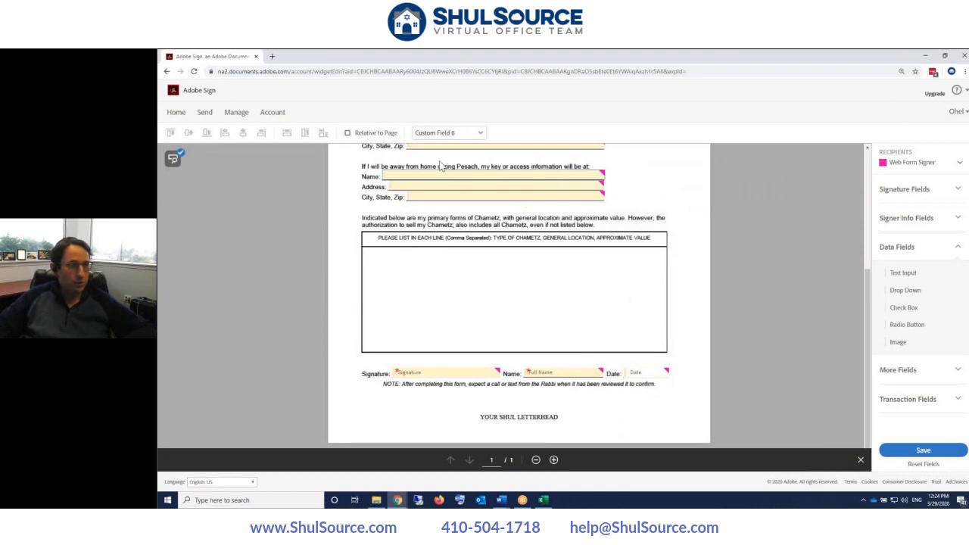
pyautogui.doubleClick(435, 187)
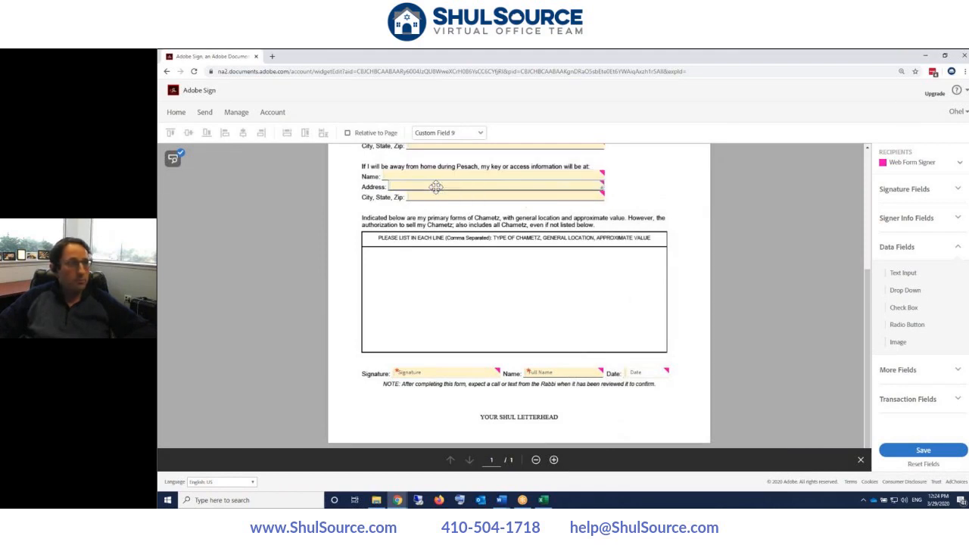
pyautogui.click(746, 439)
pyautogui.doubleClick(443, 196)
pyautogui.click(746, 442)
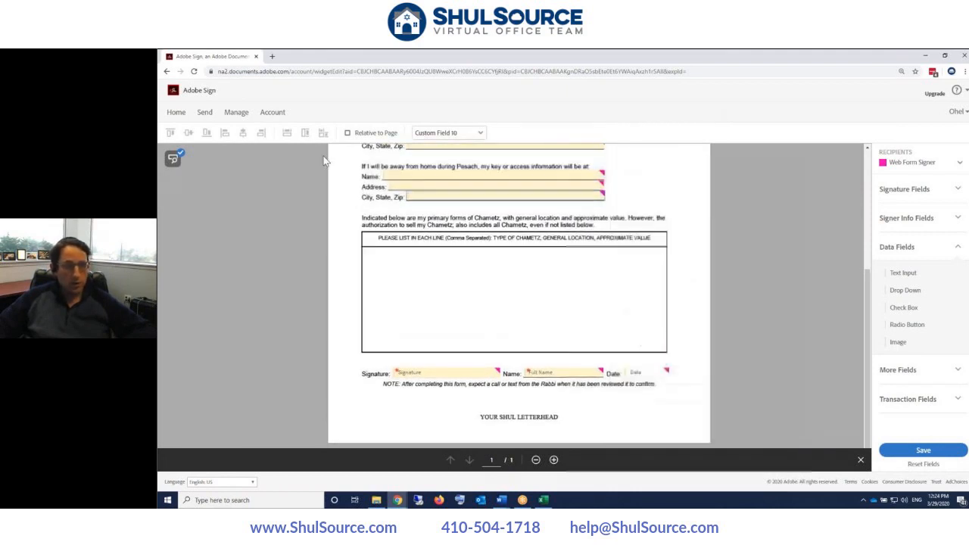
# - Place Text Input 'Custom Field 11' in the Chametz list table, set Required with multi-line entry
pyautogui.click(419, 279)
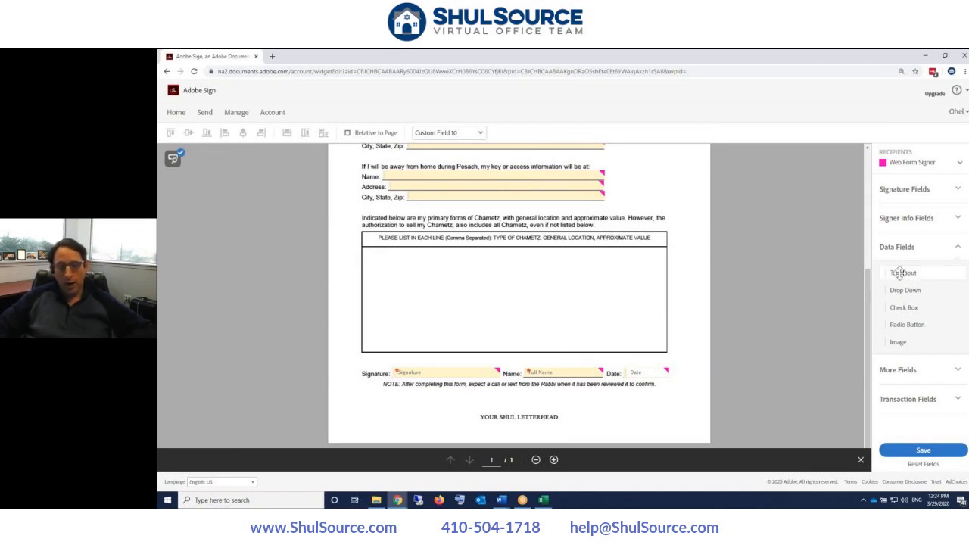
pyautogui.moveTo(899, 272); pyautogui.dragTo(663, 348)
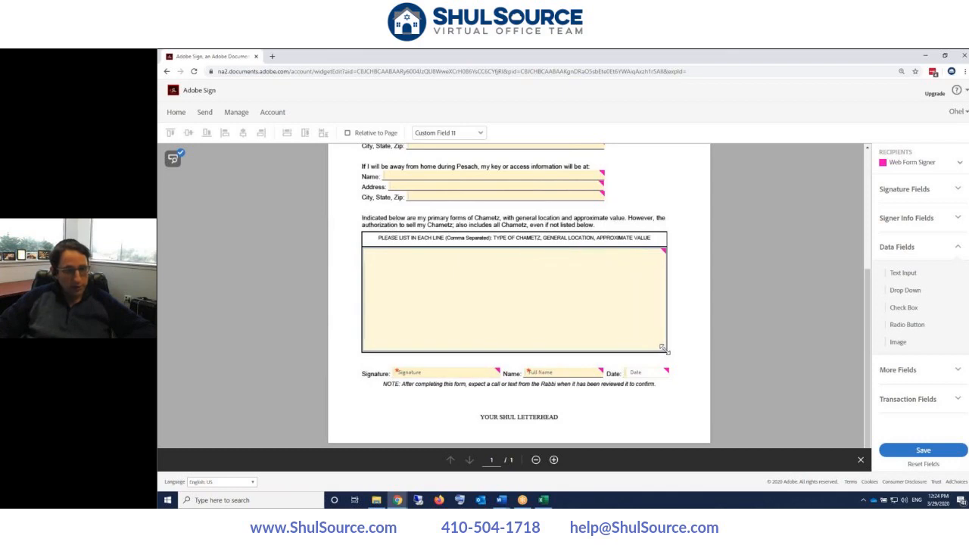
pyautogui.doubleClick(466, 281)
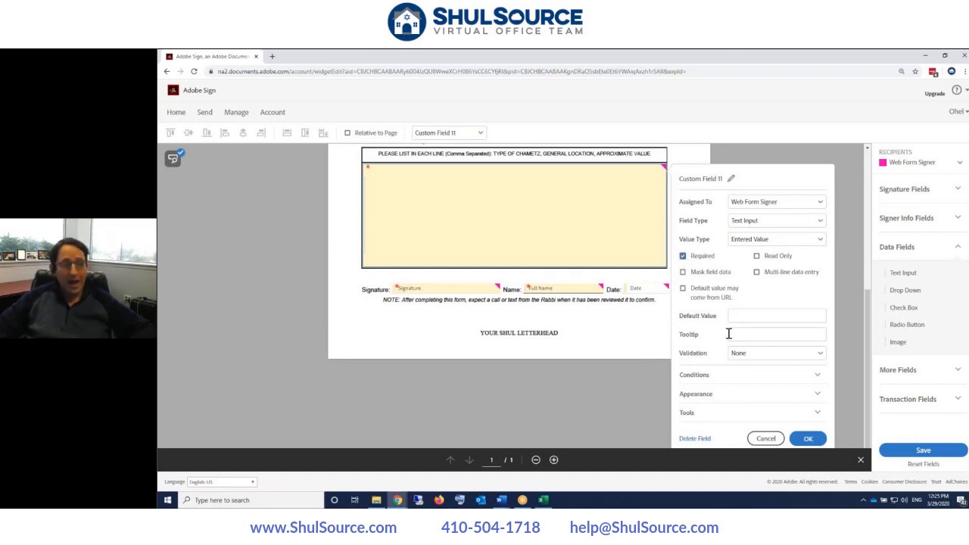
pyautogui.click(756, 273)
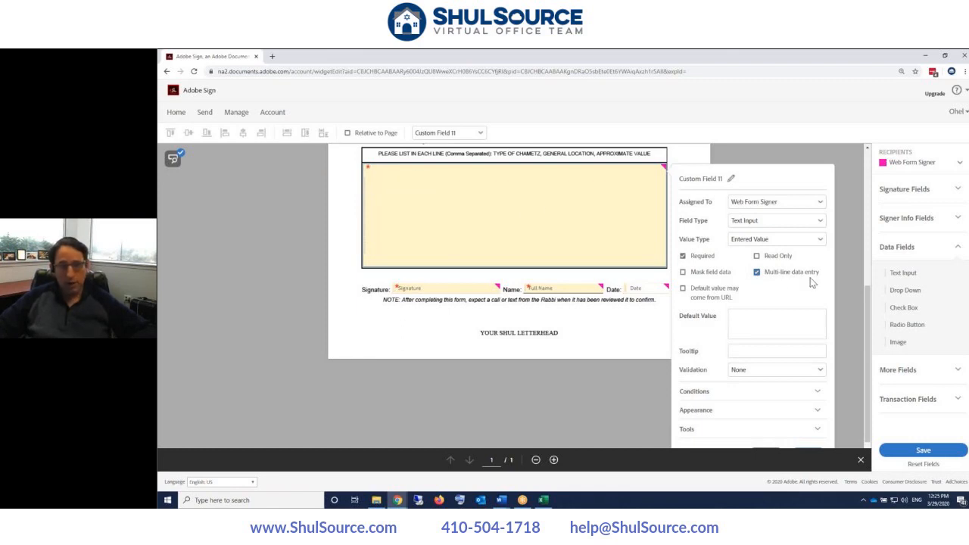
pyautogui.scroll(-1, 785, 291)
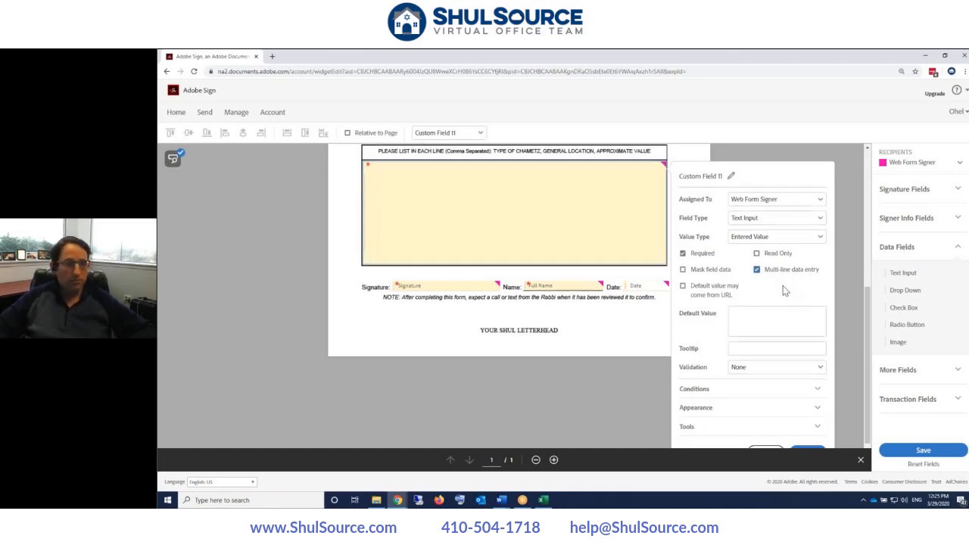
pyautogui.scroll(1, 785, 291)
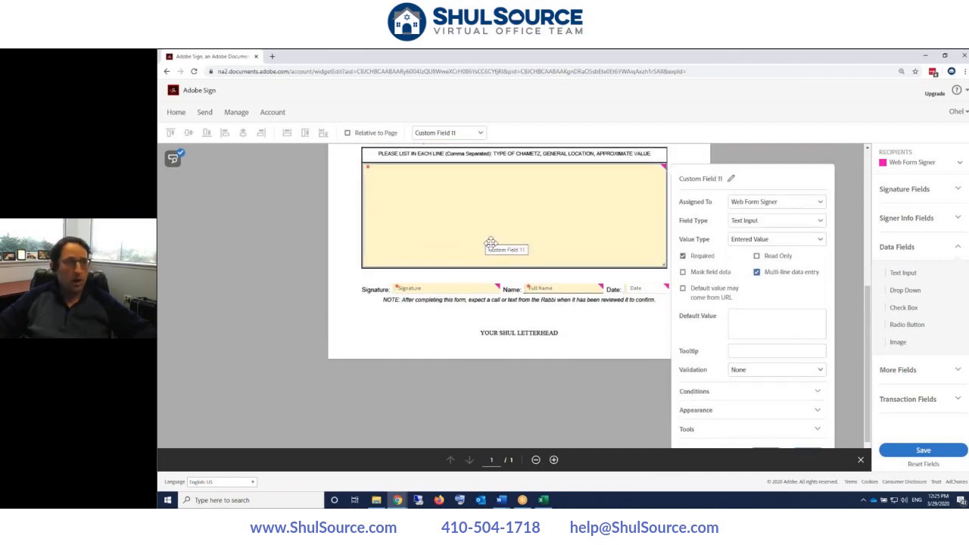
pyautogui.click(756, 273)
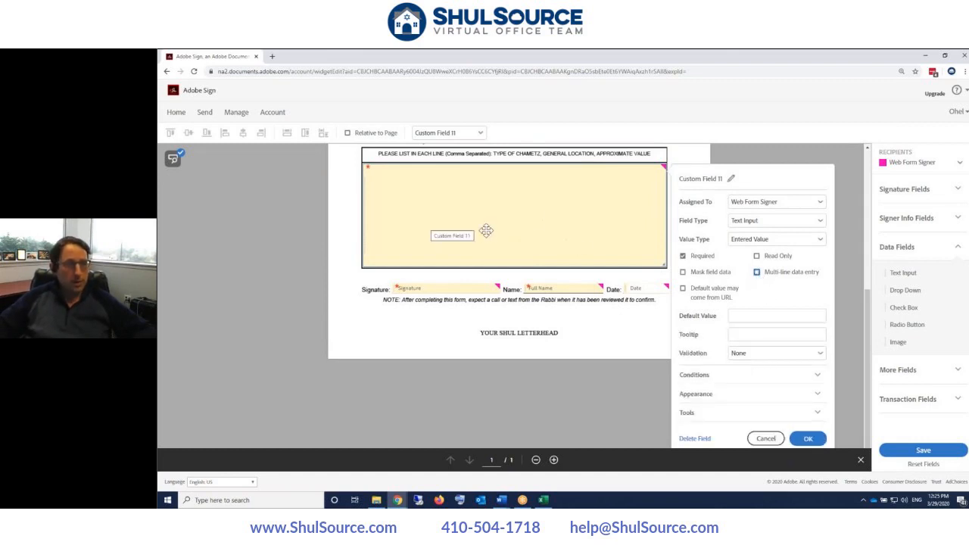
pyautogui.click(755, 274)
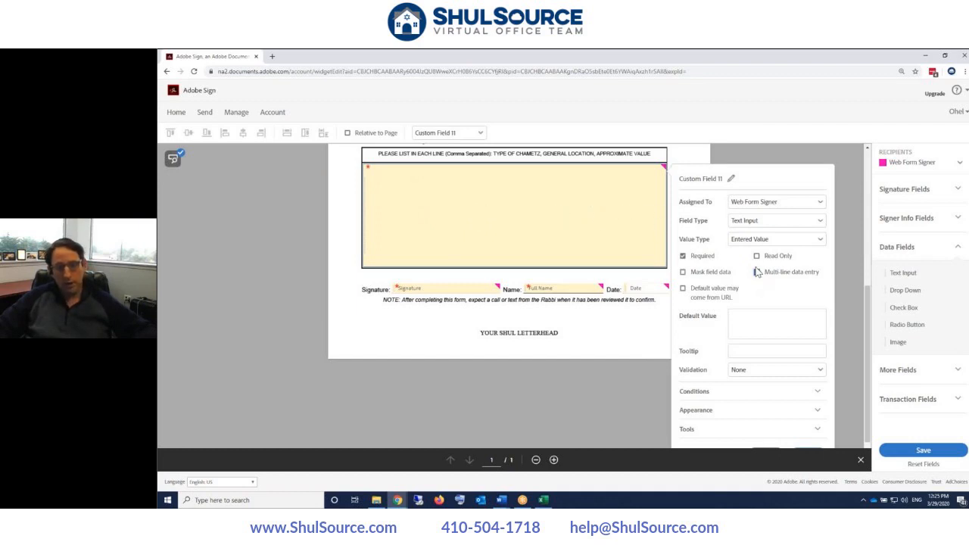
pyautogui.scroll(-1, 756, 279)
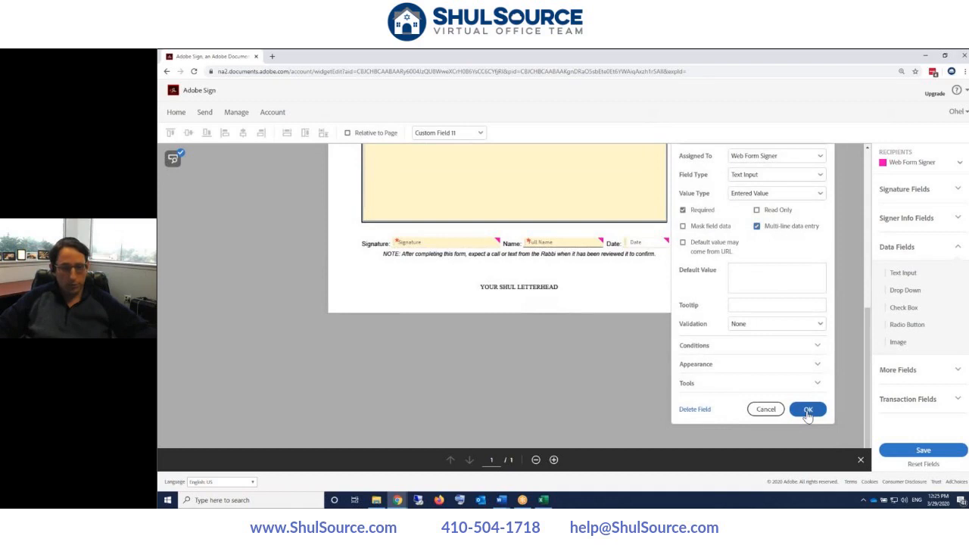
pyautogui.click(807, 410)
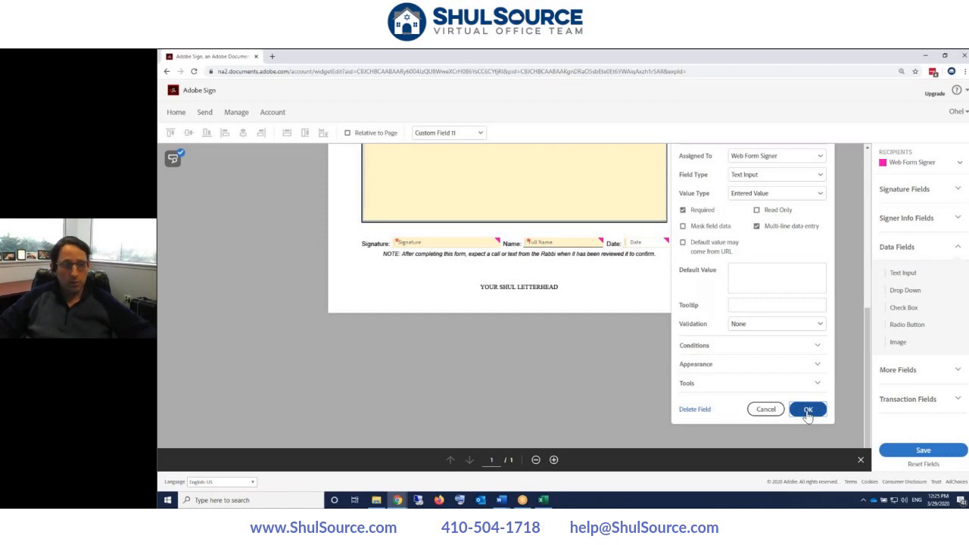
pyautogui.click(807, 410)
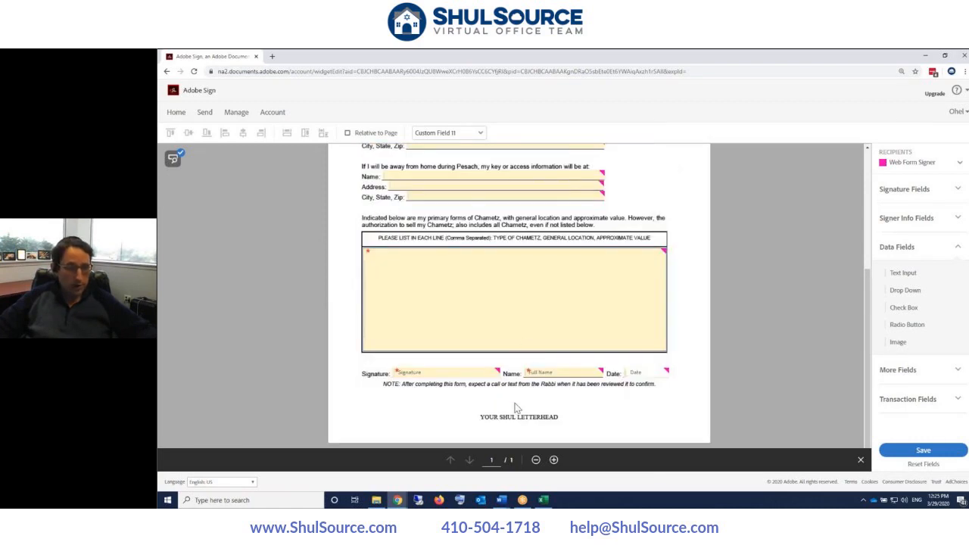
pyautogui.scroll(5, 514, 408)
# - Check the closing-line fields and confirm the Signature field's properties
pyautogui.scroll(-5, 484, 283)
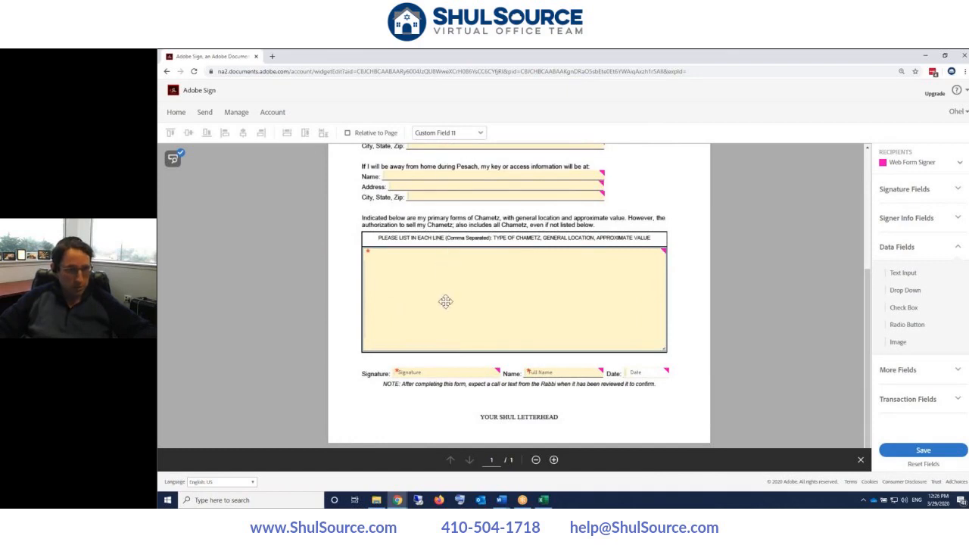
pyautogui.scroll(3, 504, 250)
pyautogui.scroll(1, 467, 285)
pyautogui.scroll(-4, 467, 285)
pyautogui.scroll(1, 467, 284)
pyautogui.scroll(-1, 499, 326)
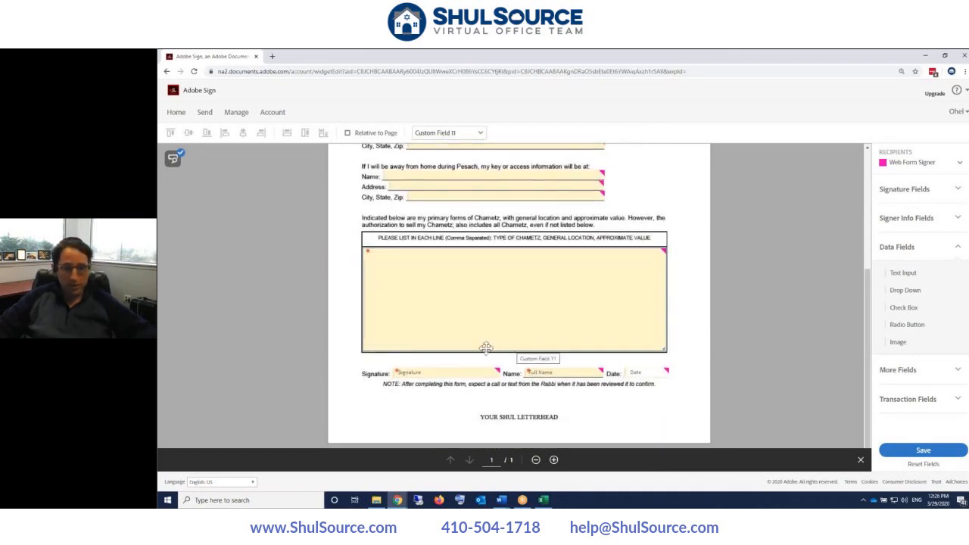
pyautogui.doubleClick(431, 371)
pyautogui.click(643, 410)
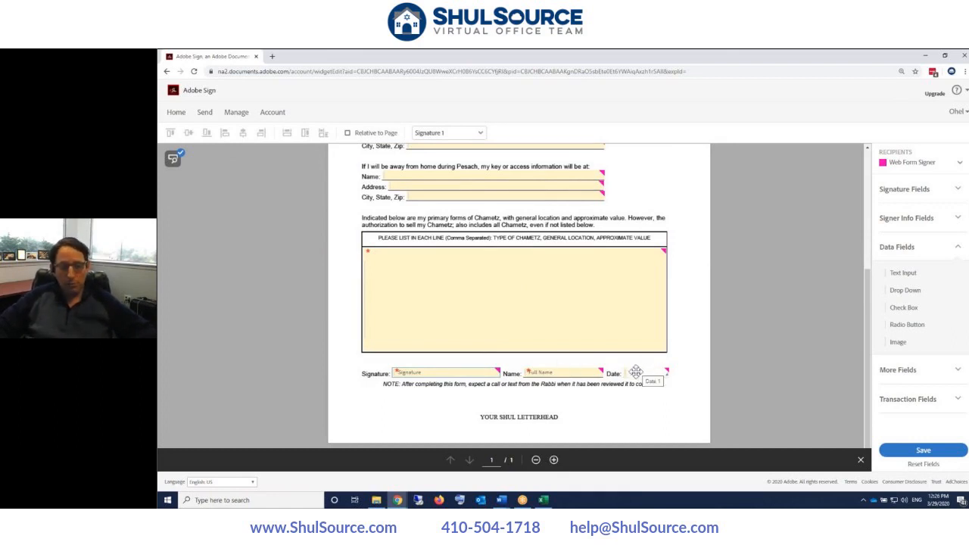
# - Save the web form, approving the unreviewed Name and Date fields, then save again
pyautogui.click(925, 450)
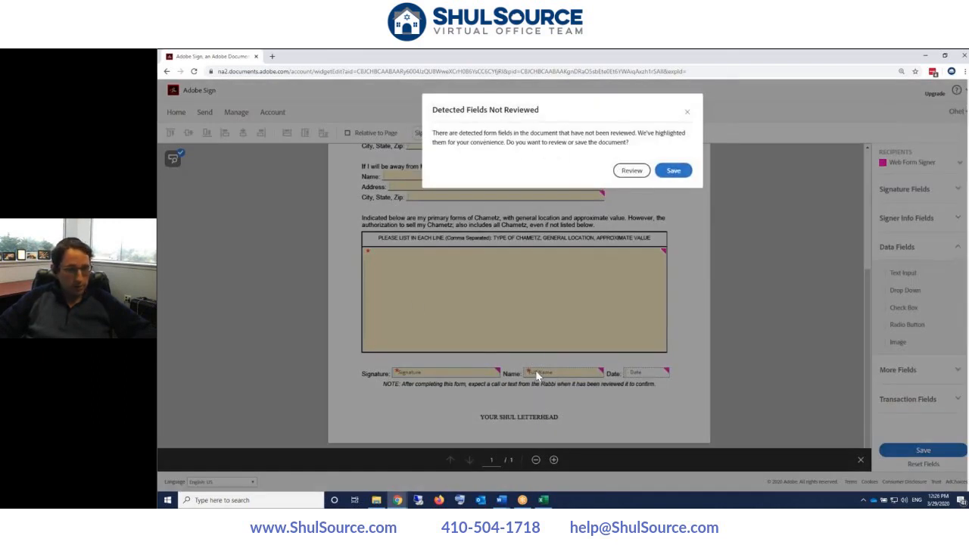
pyautogui.click(631, 170)
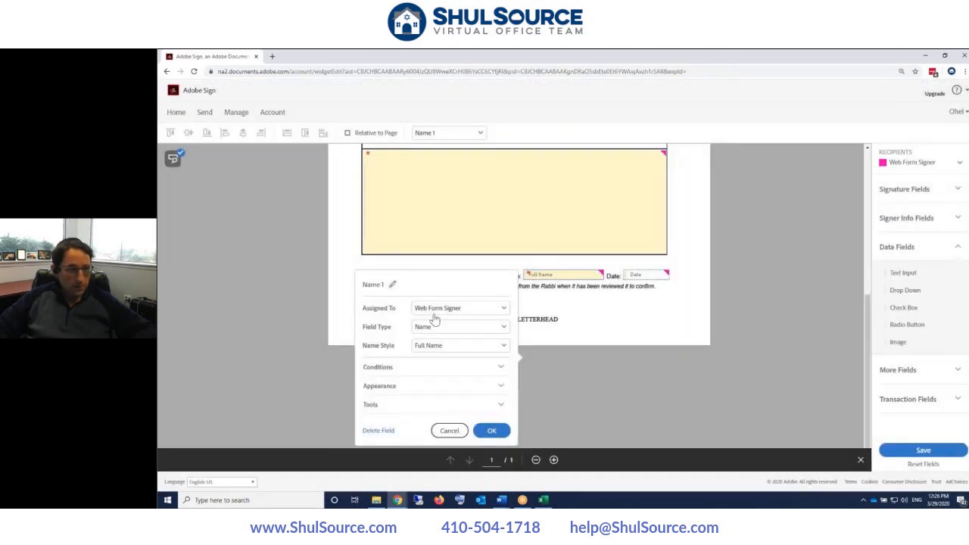
pyautogui.click(491, 430)
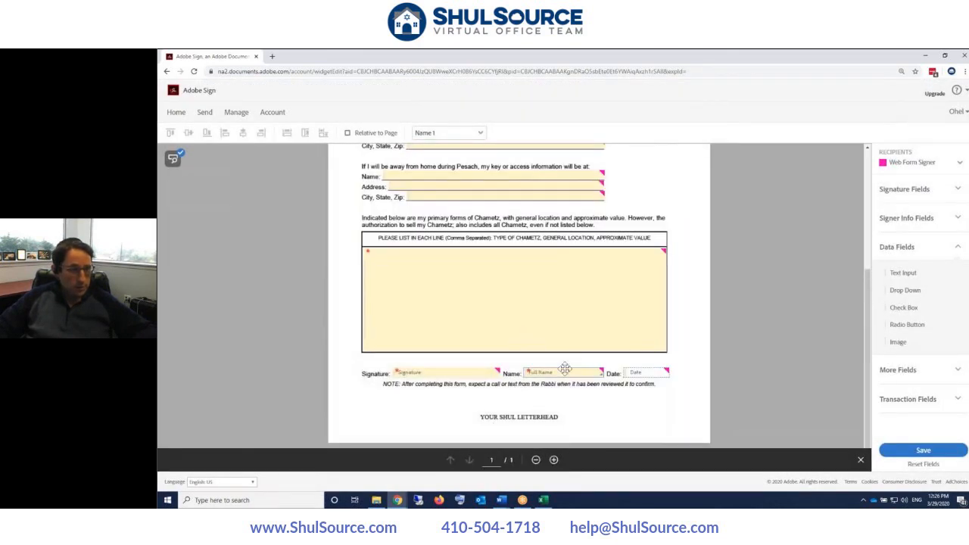
pyautogui.click(567, 373)
pyautogui.click(489, 432)
pyautogui.click(647, 374)
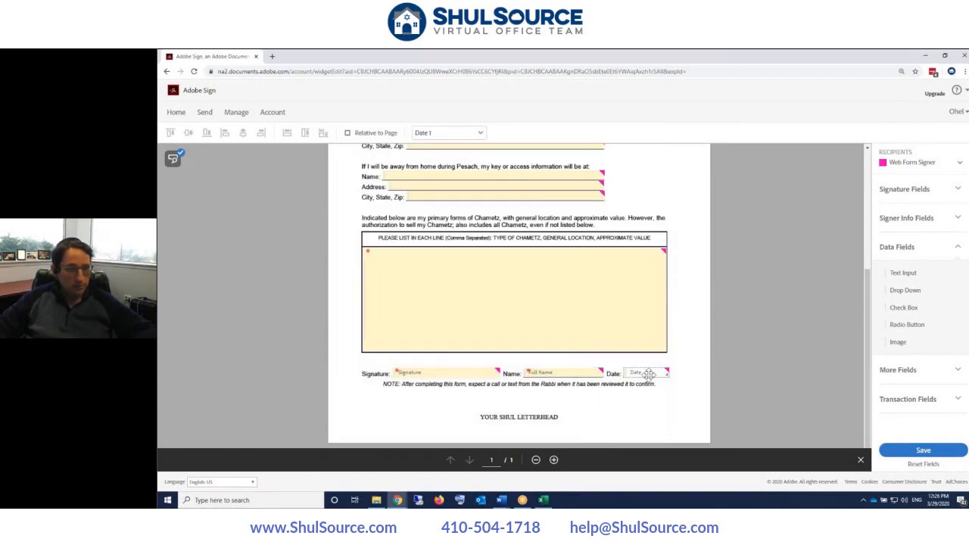
pyautogui.click(591, 431)
pyautogui.click(944, 450)
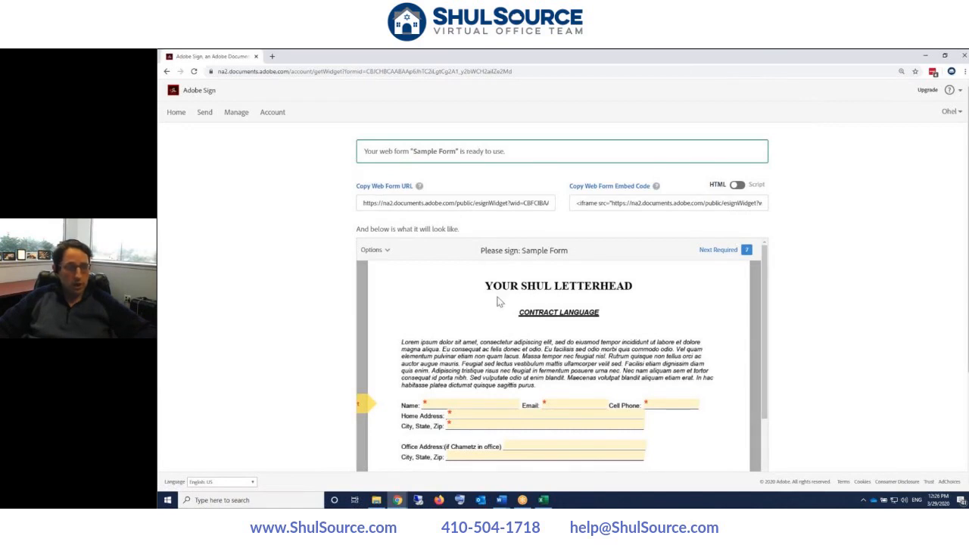
# - Scroll the Sample Form preview to the auto-filled date, then select the web form URL
pyautogui.scroll(-3, 498, 301)
pyautogui.scroll(5, 559, 365)
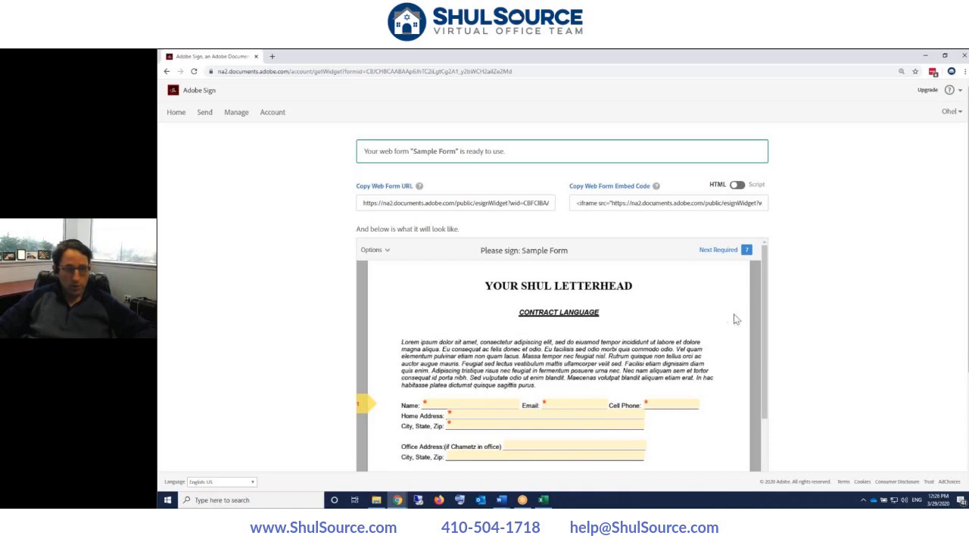
pyautogui.scroll(-3, 733, 318)
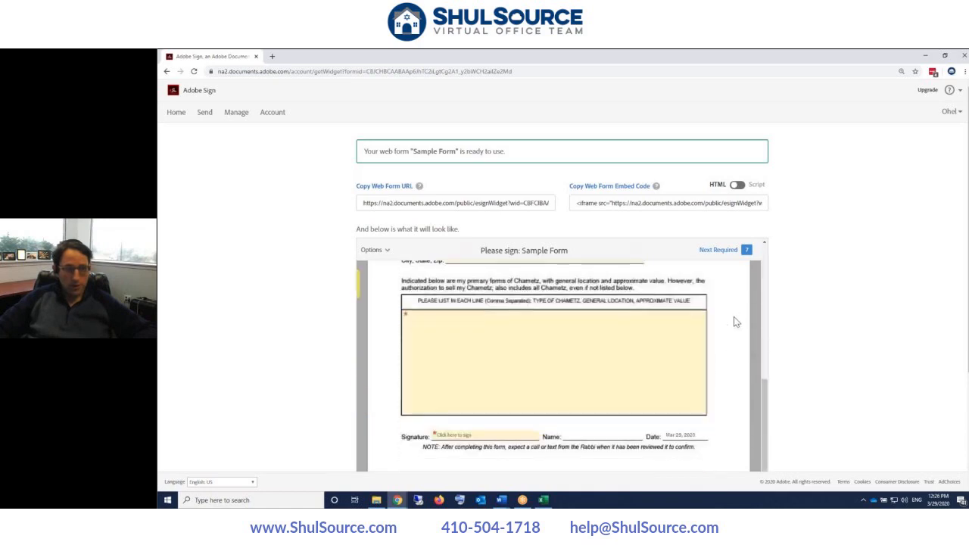
pyautogui.click(691, 434)
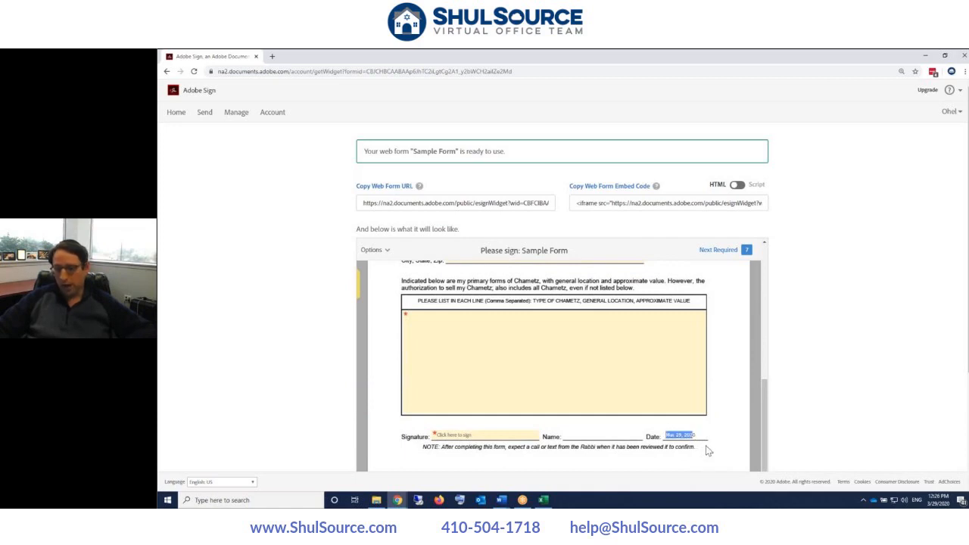
pyautogui.scroll(2, 598, 346)
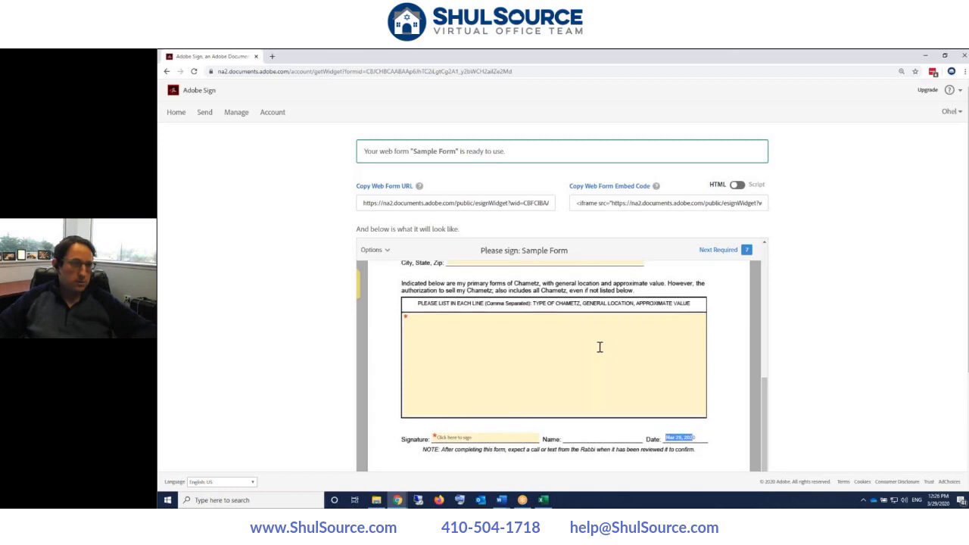
pyautogui.scroll(5, 564, 333)
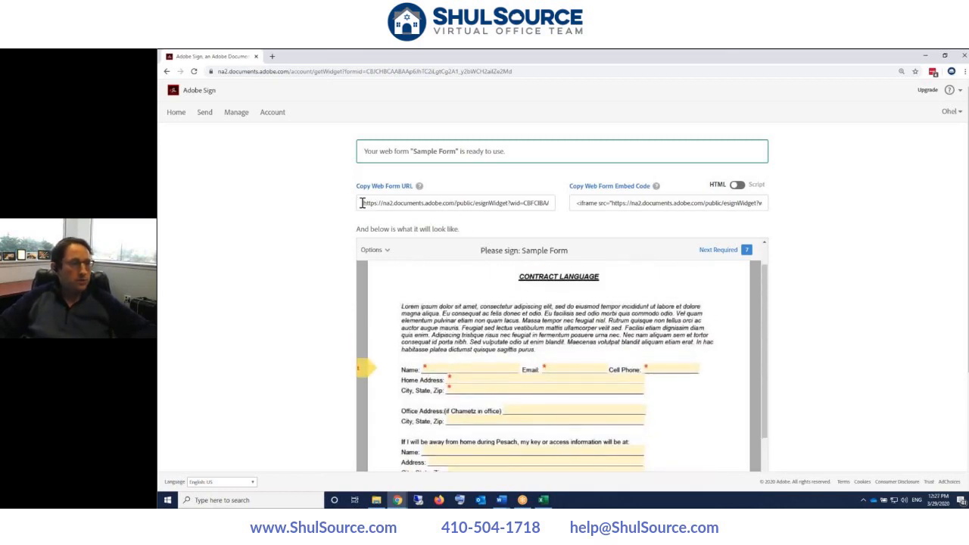
pyautogui.moveTo(362, 203); pyautogui.dragTo(562, 203)
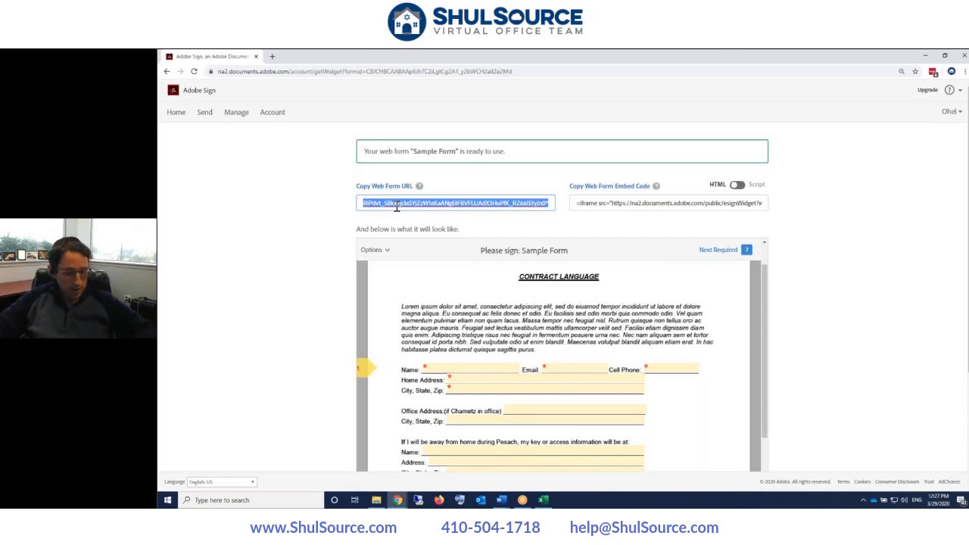
pyautogui.click(964, 71)
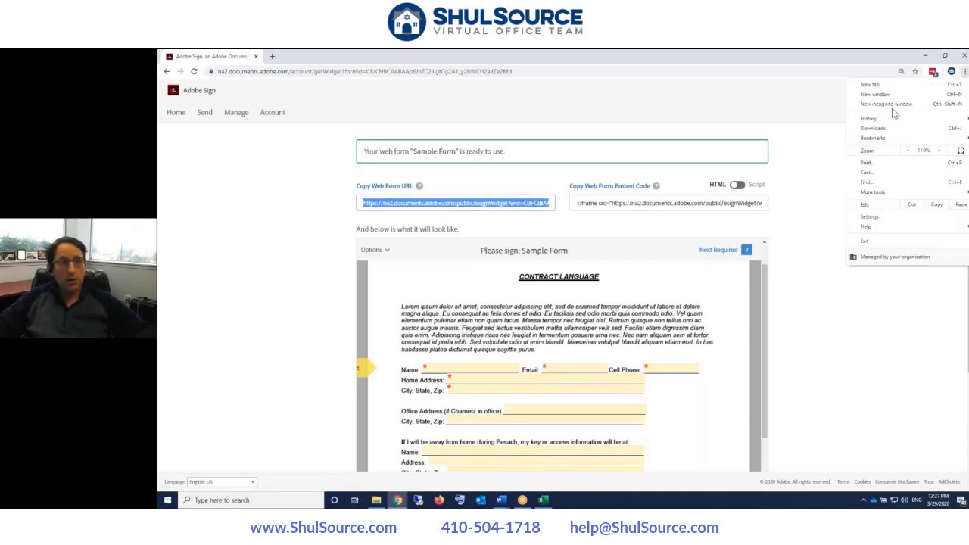
# - Load the copied Sample Form link in a Chrome incognito window, scroll it, then move it aside
pyautogui.click(887, 105)
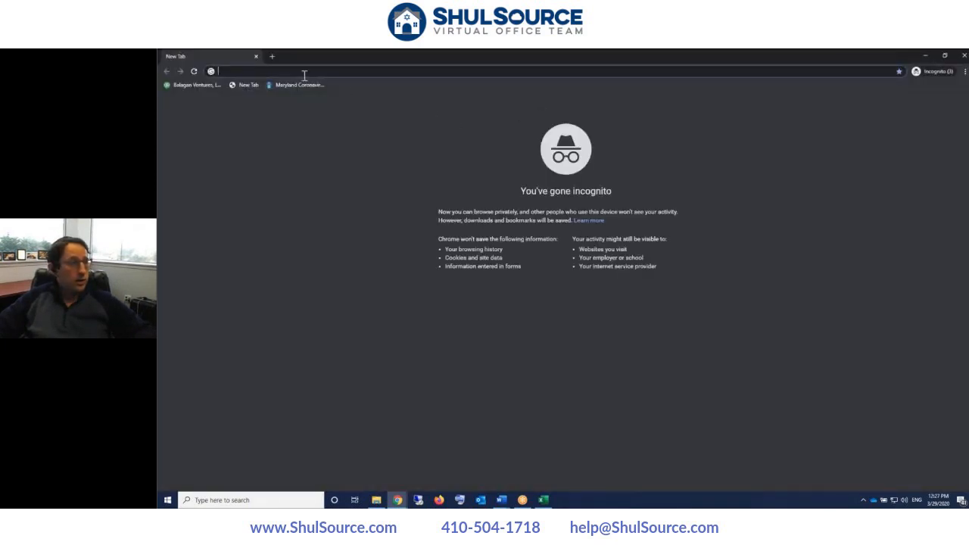
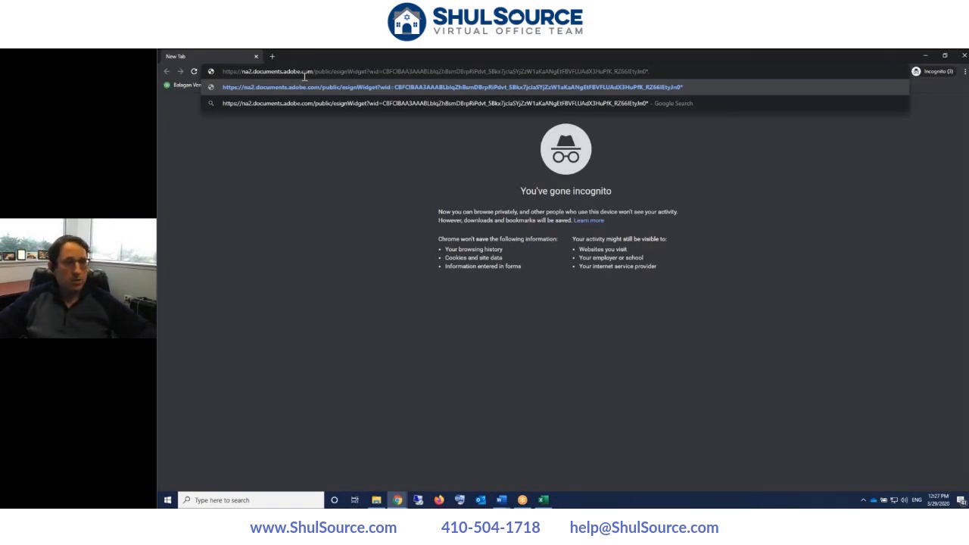
pyautogui.press('Return')
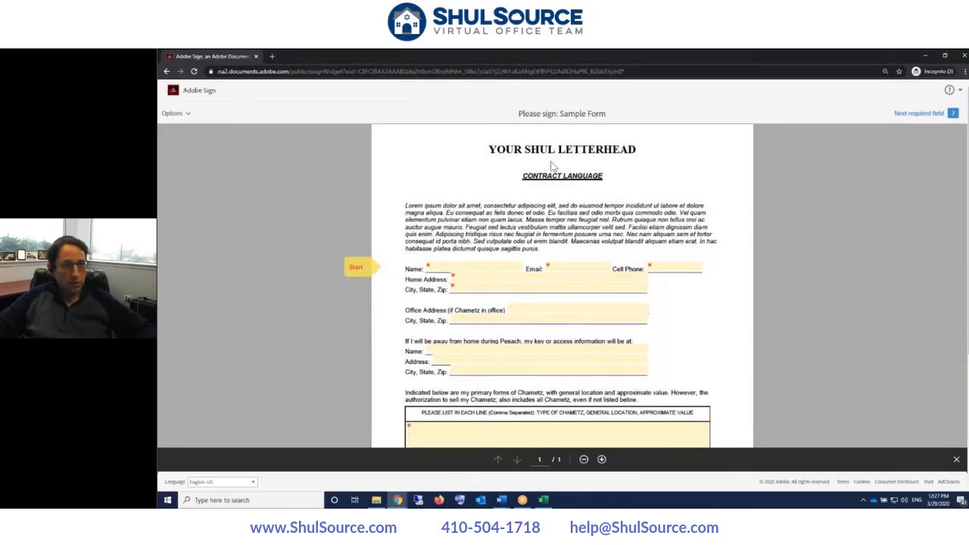
pyautogui.scroll(-5, 545, 227)
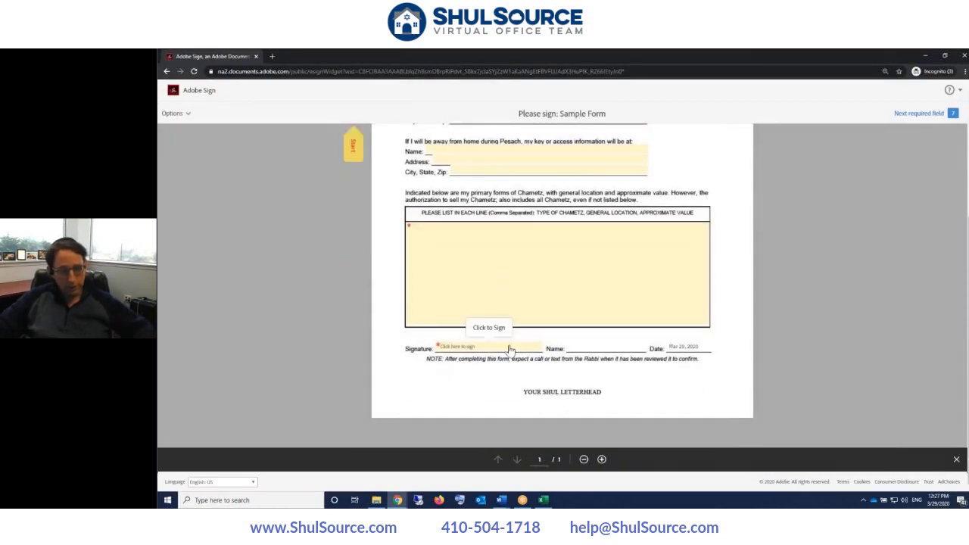
pyautogui.scroll(3, 526, 342)
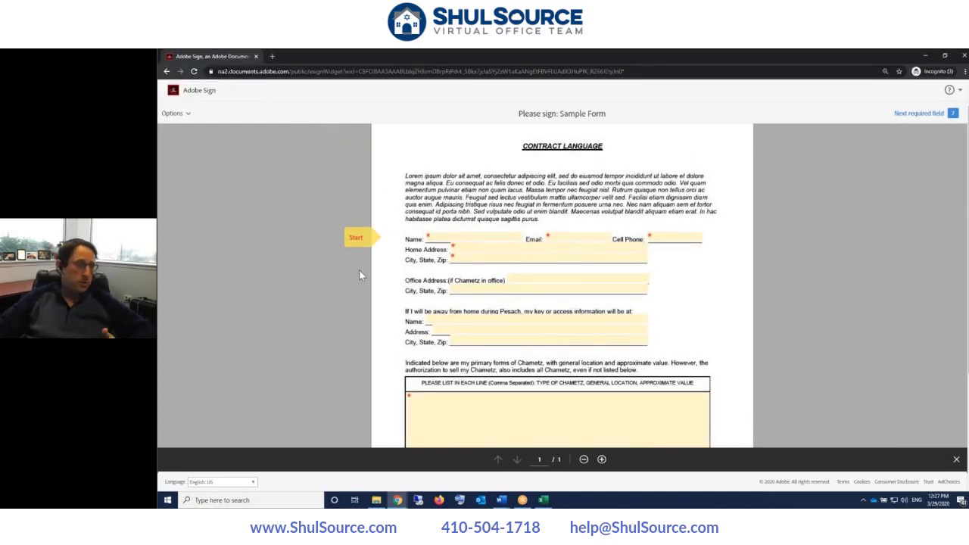
pyautogui.scroll(1, 360, 273)
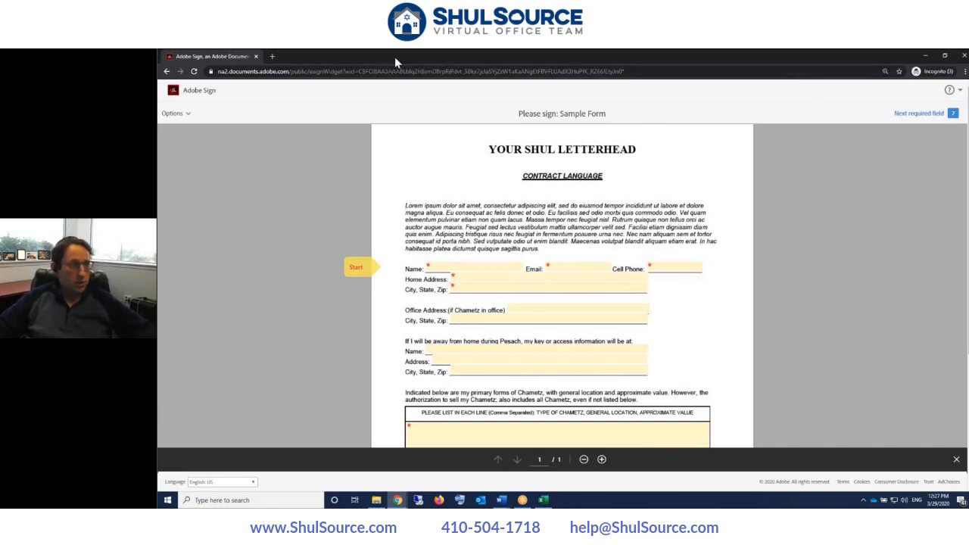
pyautogui.moveTo(414, 59); pyautogui.dragTo(530, 50)
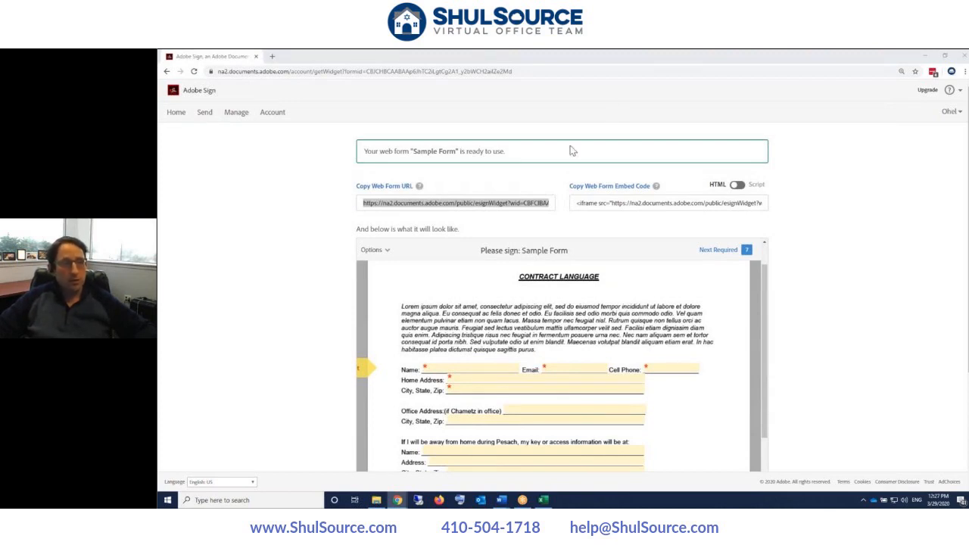
# - Select and copy the Sample Form's iframe embed code, then return to the Adobe Sign window
pyautogui.click(606, 203)
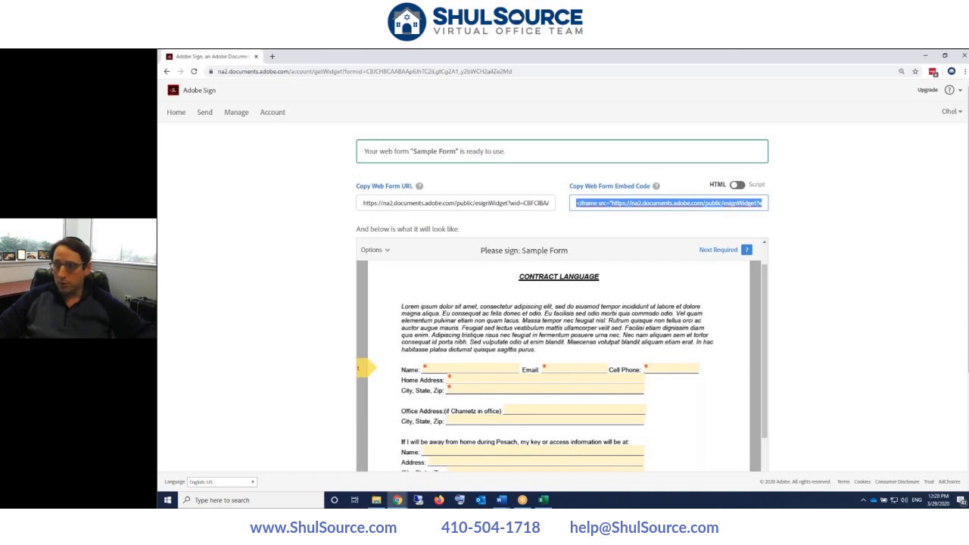
pyautogui.hotkey('alt', 'Tab')
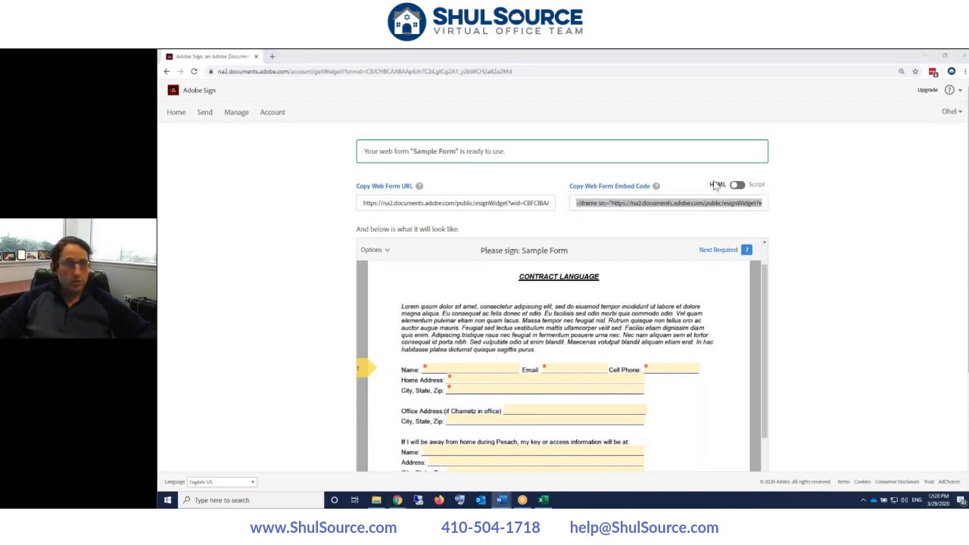
pyautogui.moveTo(402, 503)
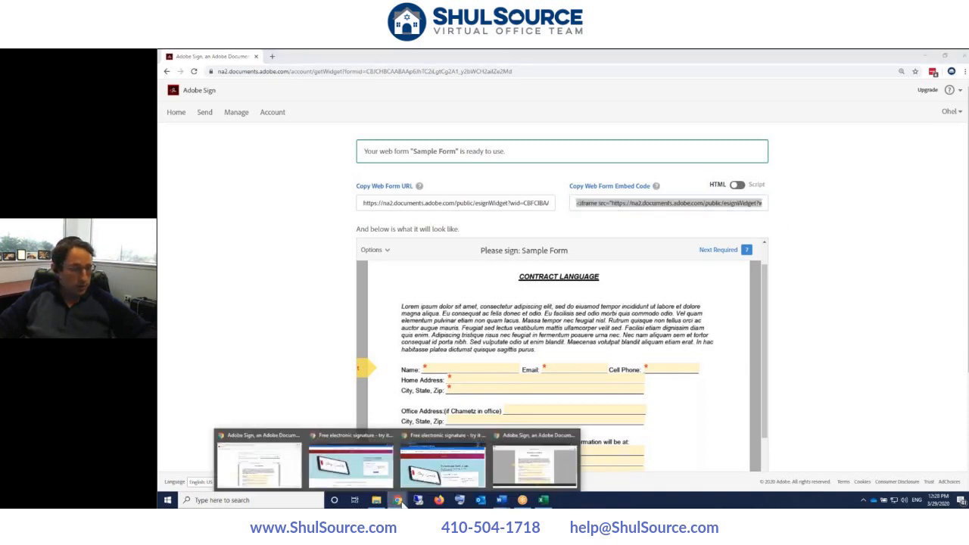
pyautogui.moveTo(356, 476)
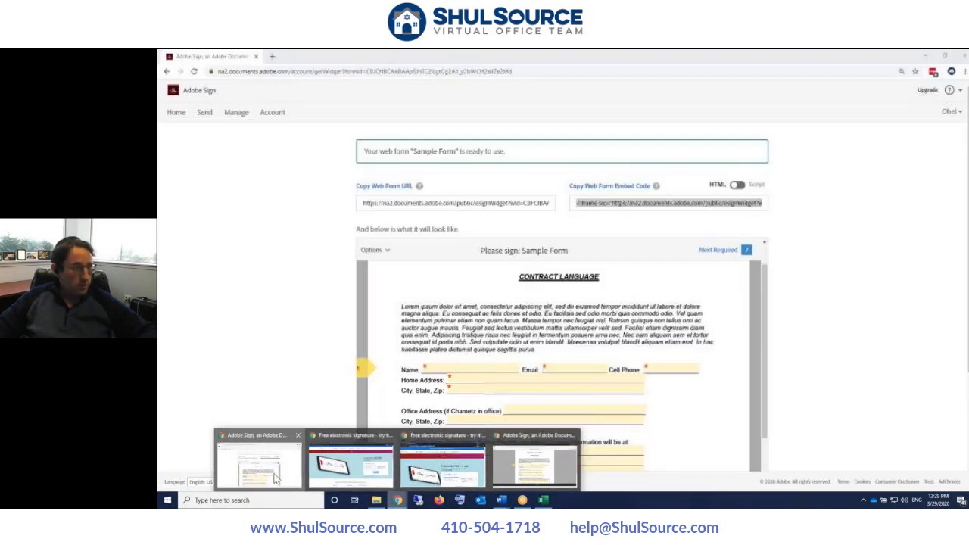
pyautogui.click(292, 481)
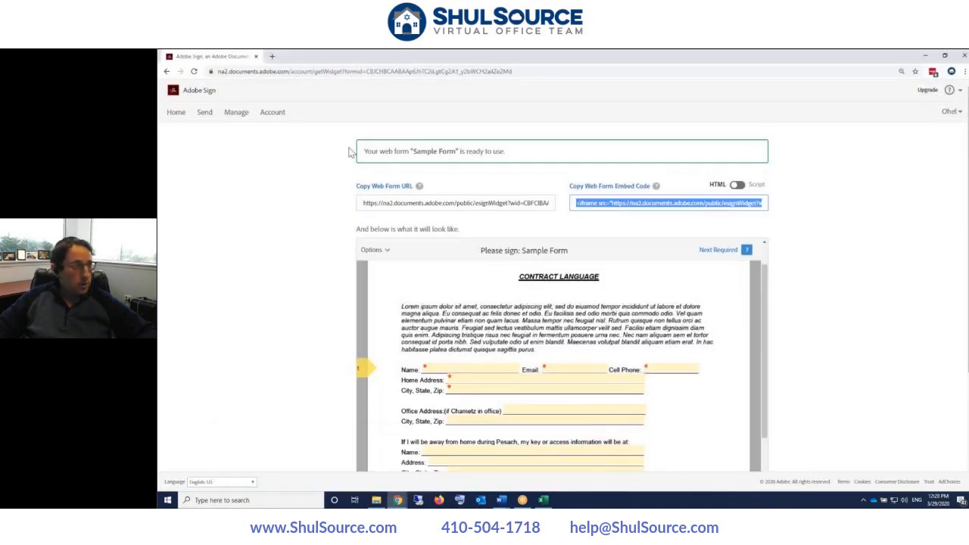
# - In a new tab, go to the congregation site's /mechiraschametz page and look it over
pyautogui.click(272, 56)
pyautogui.write('ohel')
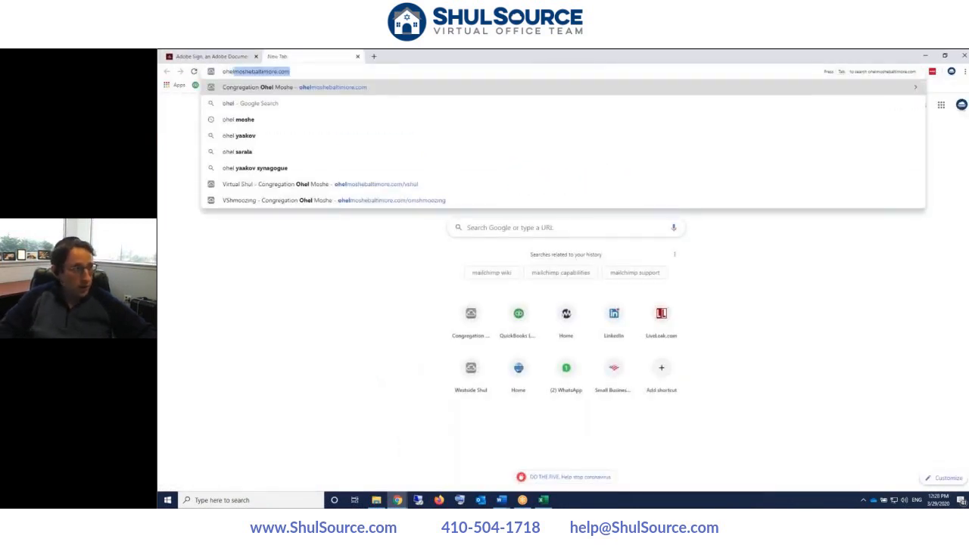
pyautogui.press('Right')
pyautogui.write('/me')
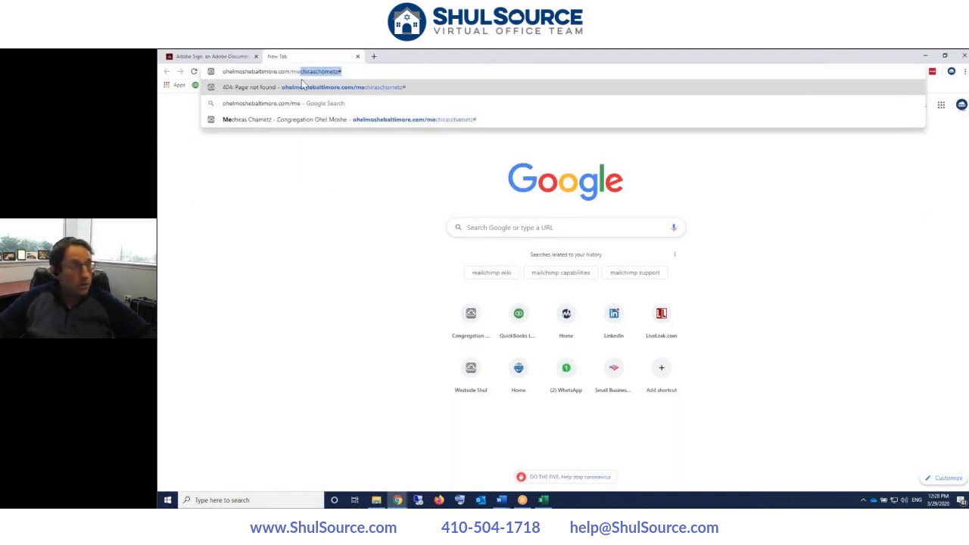
pyautogui.click(392, 120)
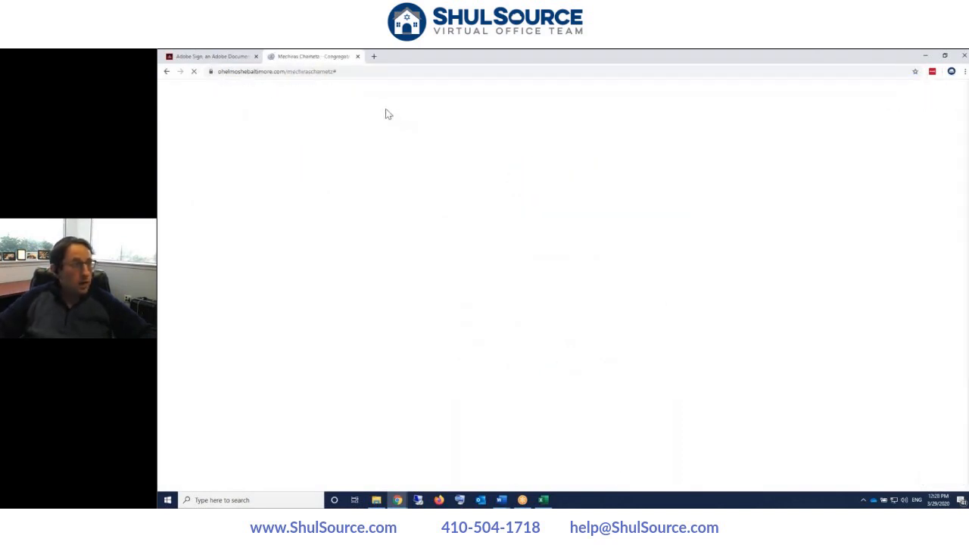
pyautogui.scroll(-2, 437, 186)
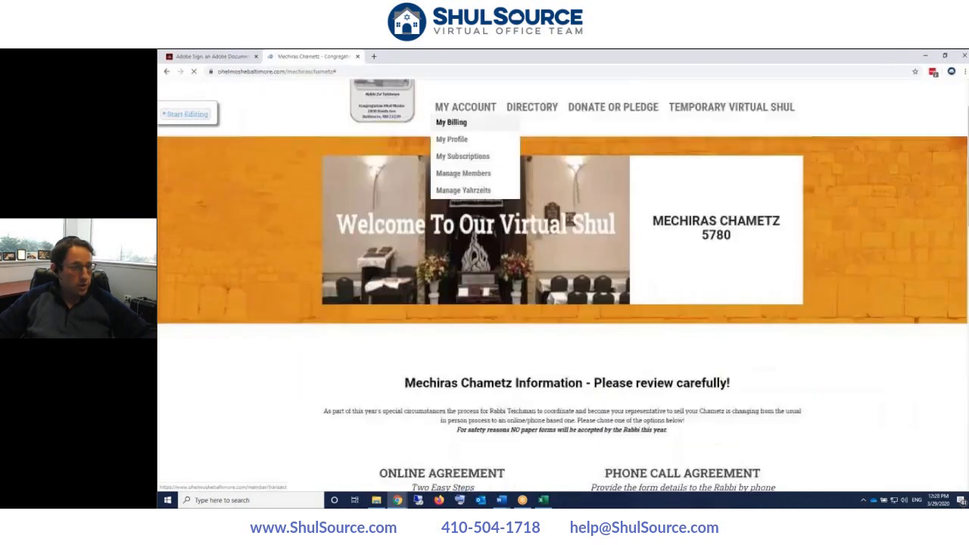
pyautogui.scroll(-2, 439, 185)
pyautogui.scroll(4, 439, 185)
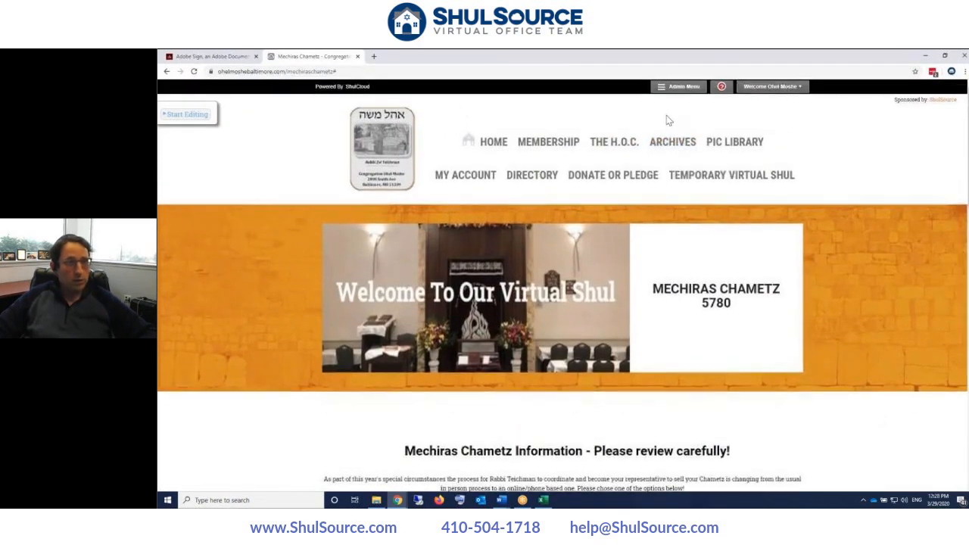
# - From the Admin Menu, open CMS Pages in its own new tab and switch to it
pyautogui.click(678, 86)
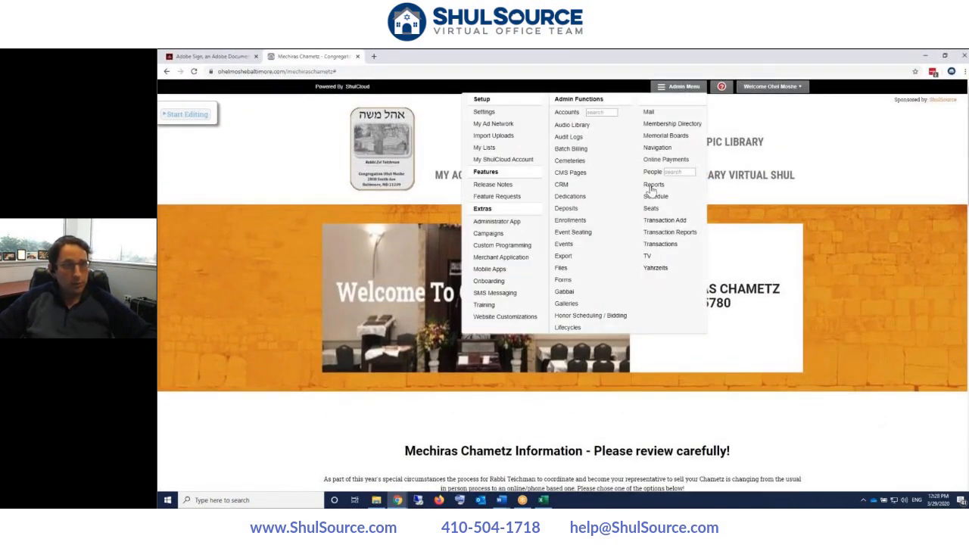
pyautogui.rightClick(563, 180)
pyautogui.click(579, 182)
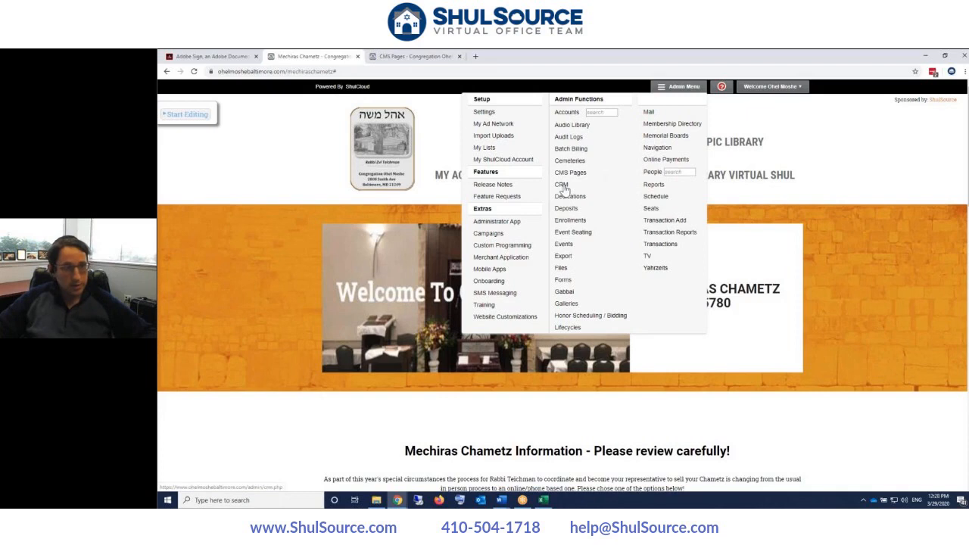
pyautogui.click(415, 56)
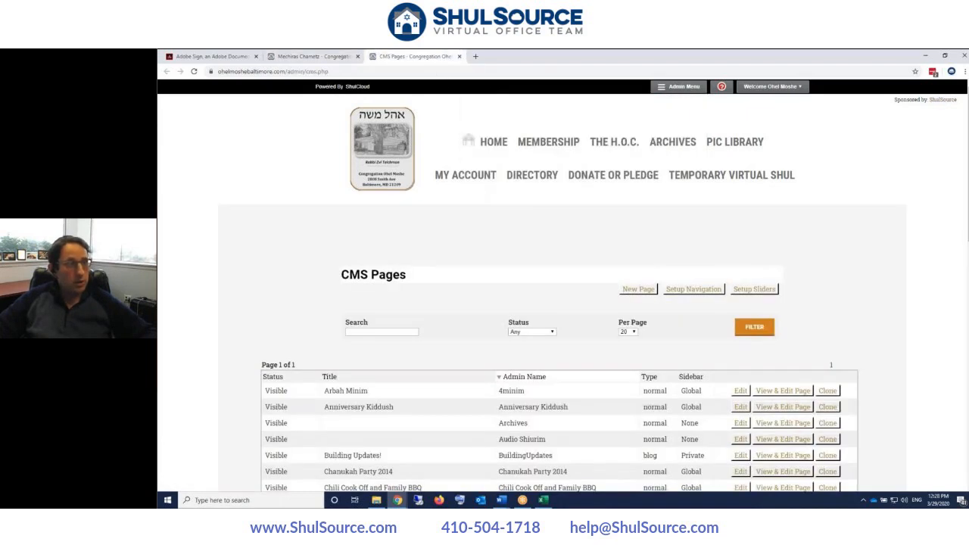
# - Start a new CMS page, review its Publish, Share Buttons and Search Engines options, then return to Mechiras Chametz
pyautogui.click(639, 289)
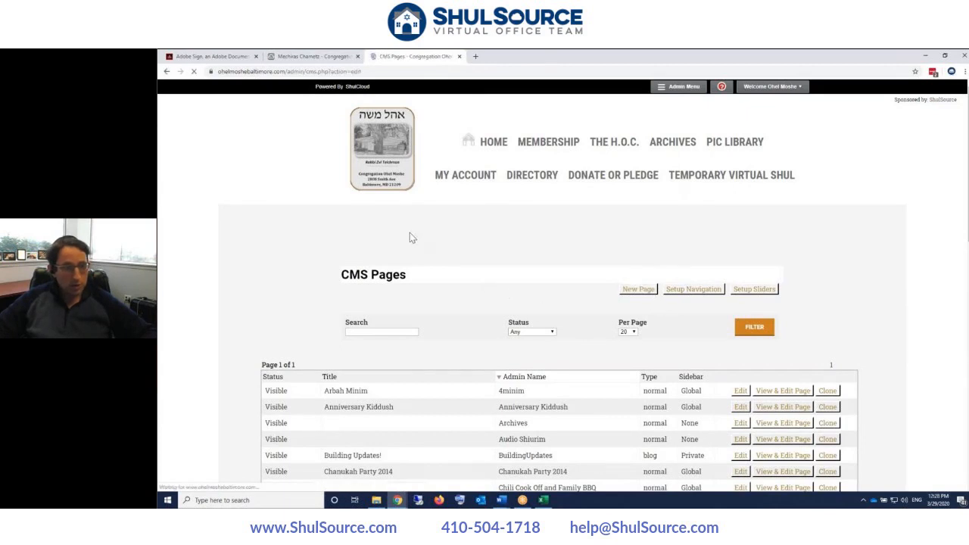
pyautogui.scroll(-1, 411, 237)
pyautogui.scroll(-3, 409, 238)
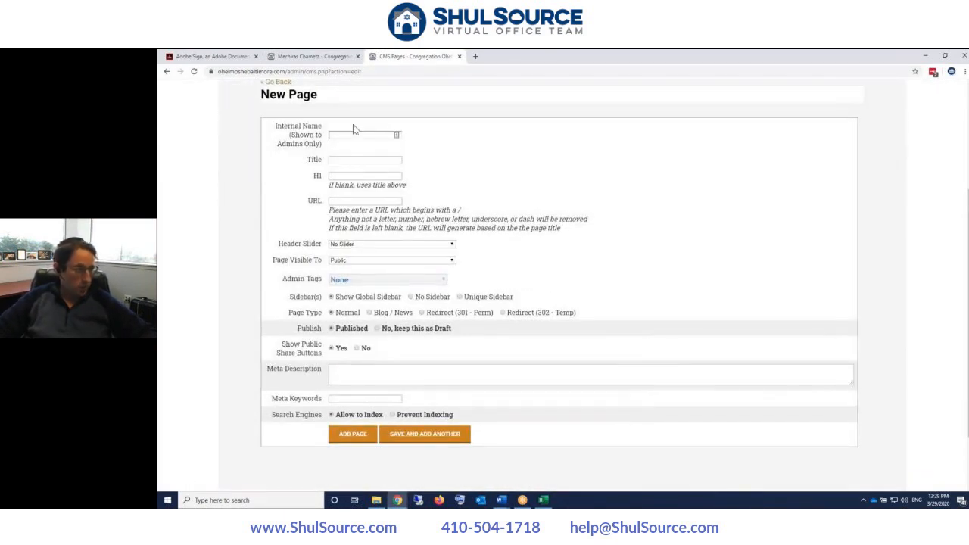
pyautogui.scroll(-2, 344, 206)
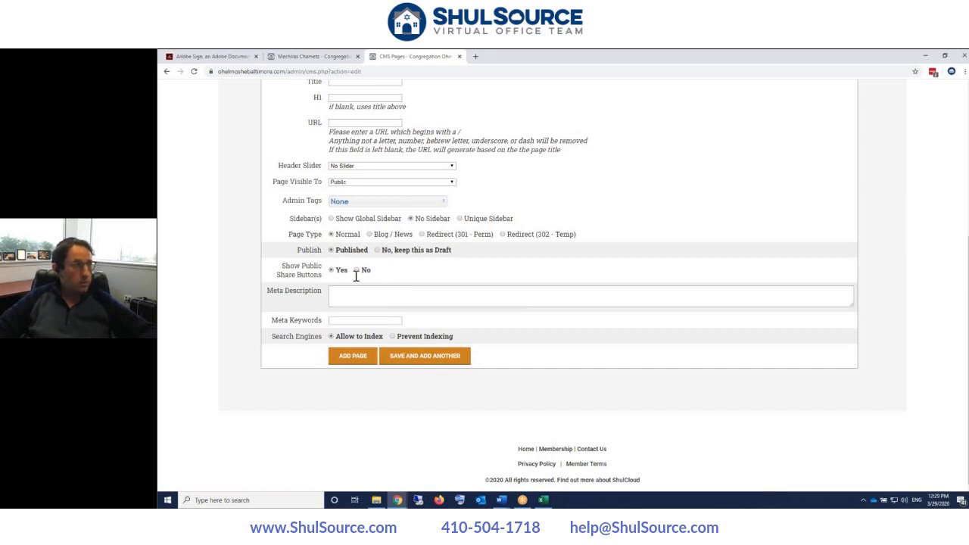
pyautogui.click(318, 56)
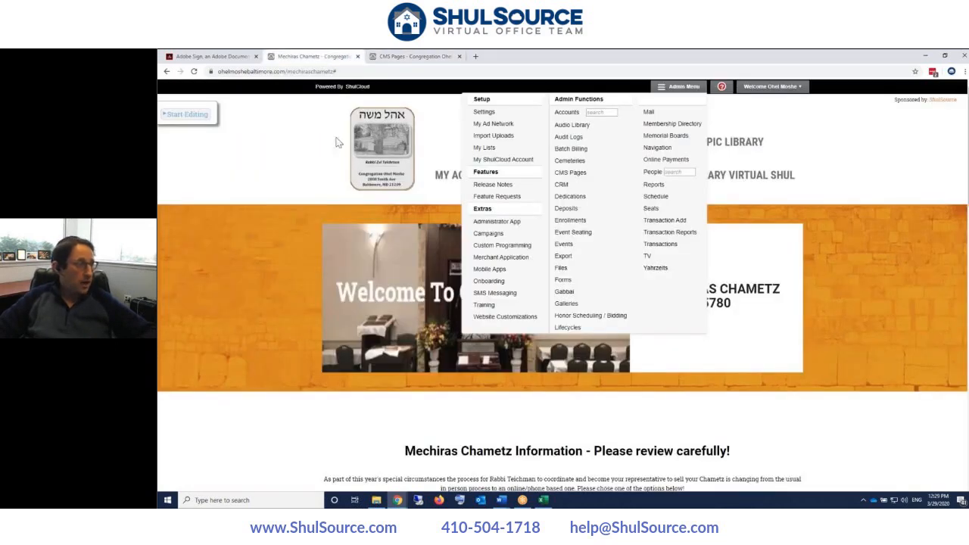
# - Close the admin menu and highlight the Mechiras Chametz Information heading
pyautogui.click(652, 89)
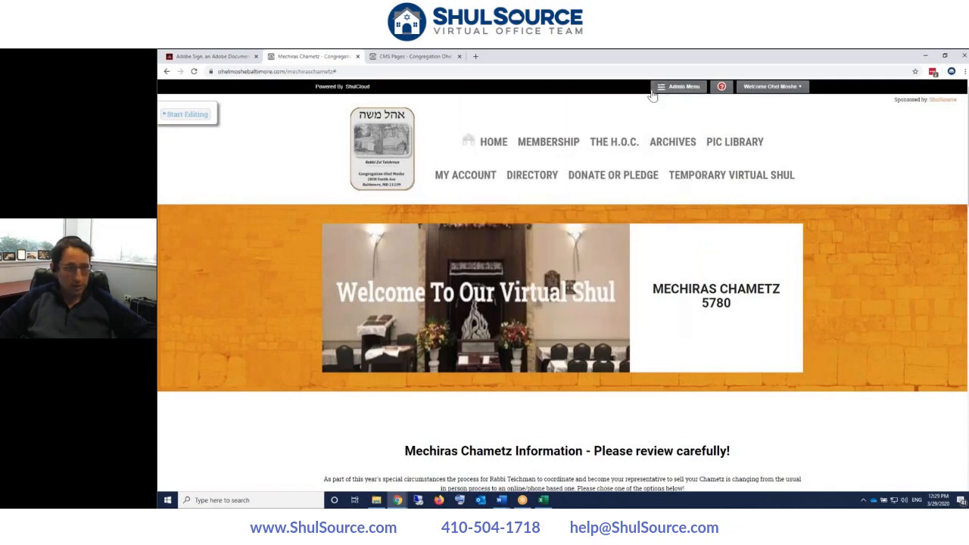
pyautogui.scroll(-4, 621, 129)
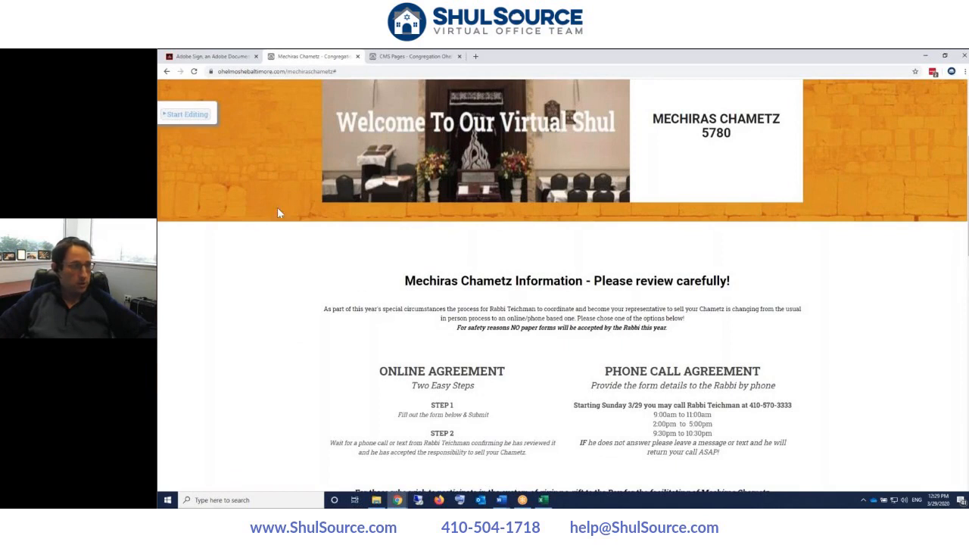
pyautogui.moveTo(403, 281); pyautogui.dragTo(545, 295)
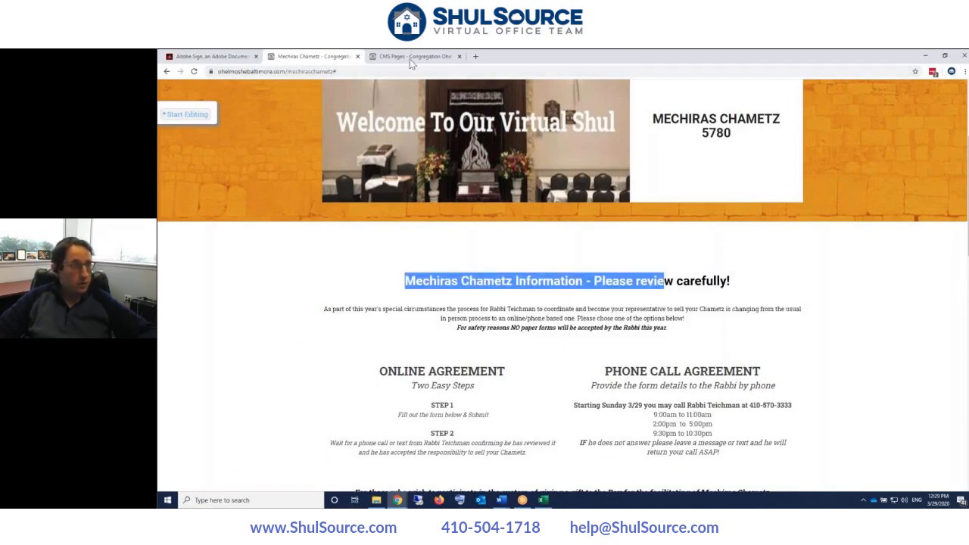
# - In the other browser window, look over the Westside Shul example form page
pyautogui.click(396, 500)
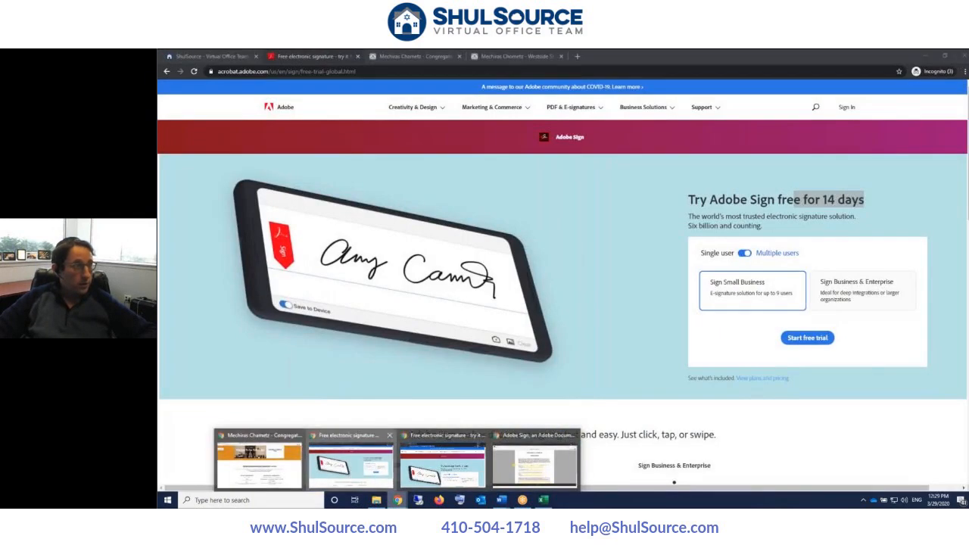
pyautogui.click(349, 461)
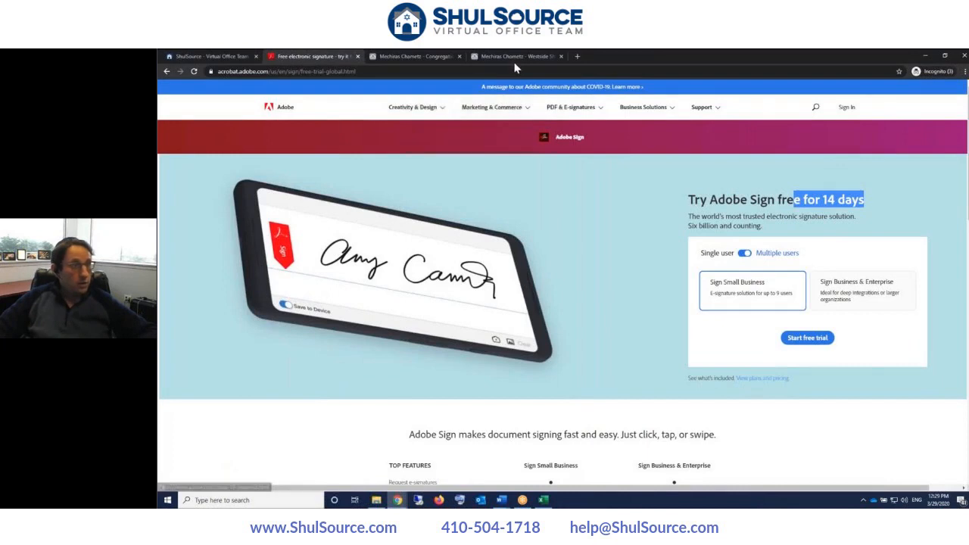
pyautogui.click(517, 56)
pyautogui.scroll(5, 521, 206)
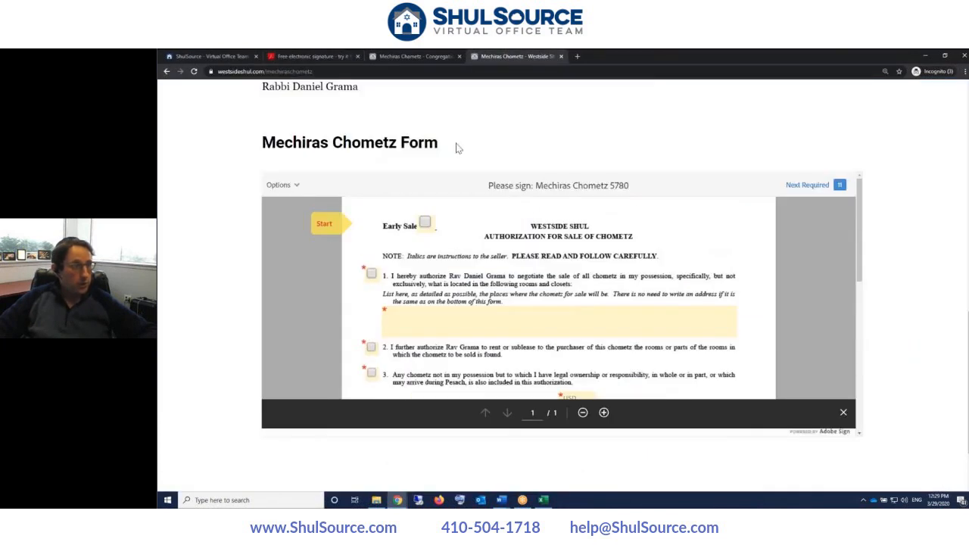
pyautogui.scroll(15, 454, 147)
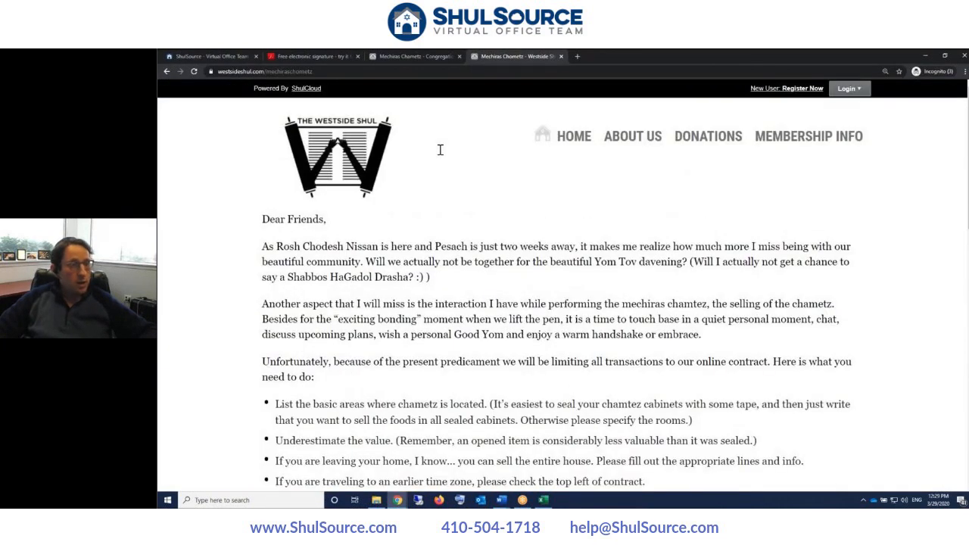
pyautogui.scroll(-3, 440, 150)
pyautogui.scroll(2, 439, 150)
pyautogui.scroll(1, 440, 150)
pyautogui.scroll(-2, 440, 149)
pyautogui.scroll(-6, 439, 150)
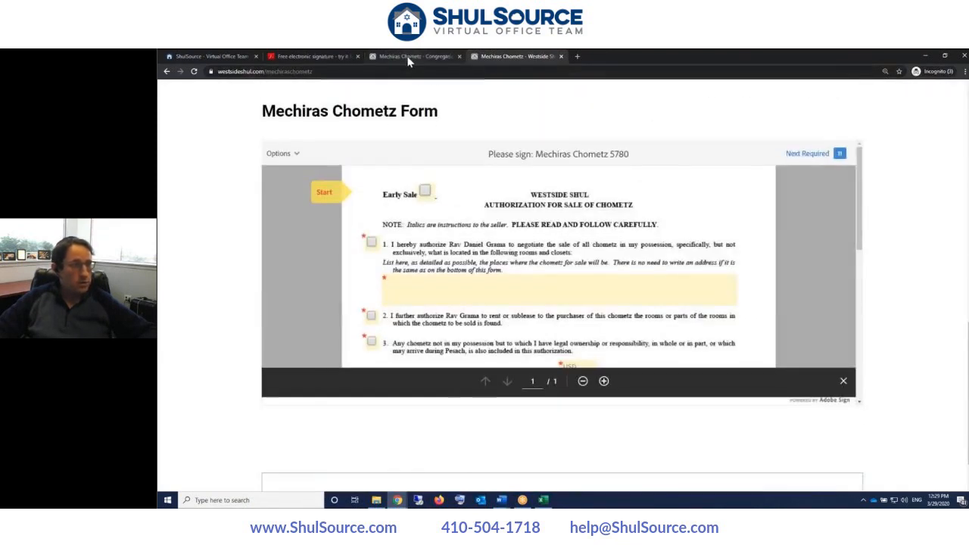
# - Check the Congregation Ohel Moshe form page, then return to the main Mechiras Chametz window
pyautogui.click(406, 56)
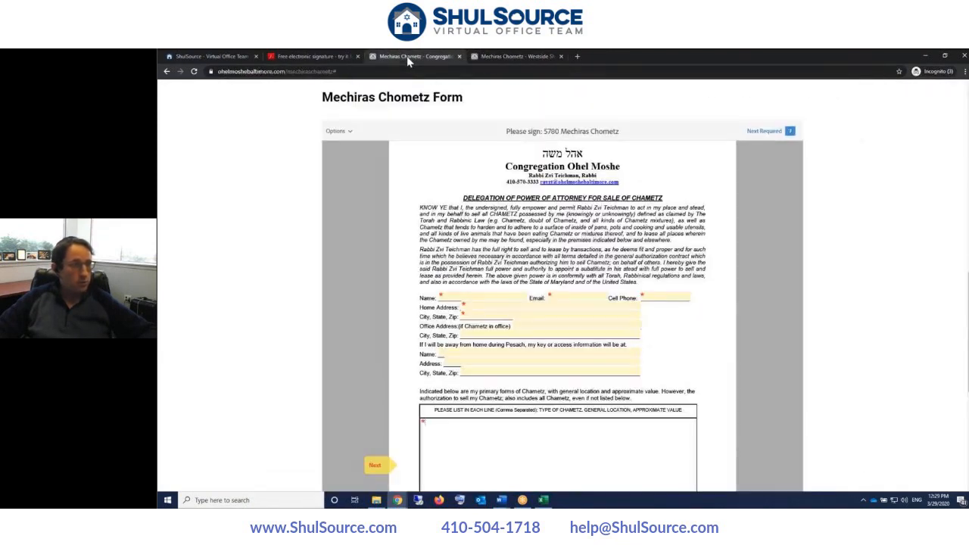
pyautogui.click(395, 501)
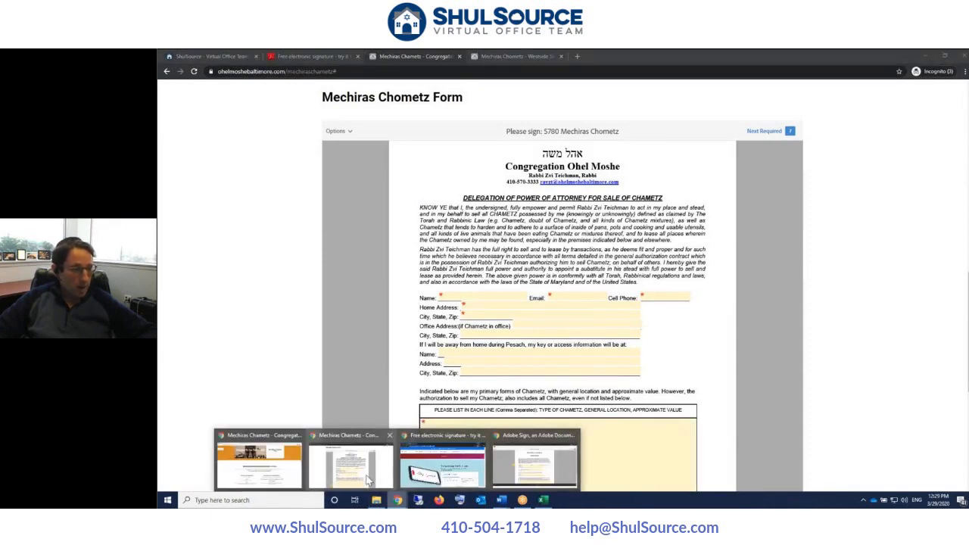
pyautogui.click(265, 484)
pyautogui.moveTo(404, 281); pyautogui.dragTo(664, 281)
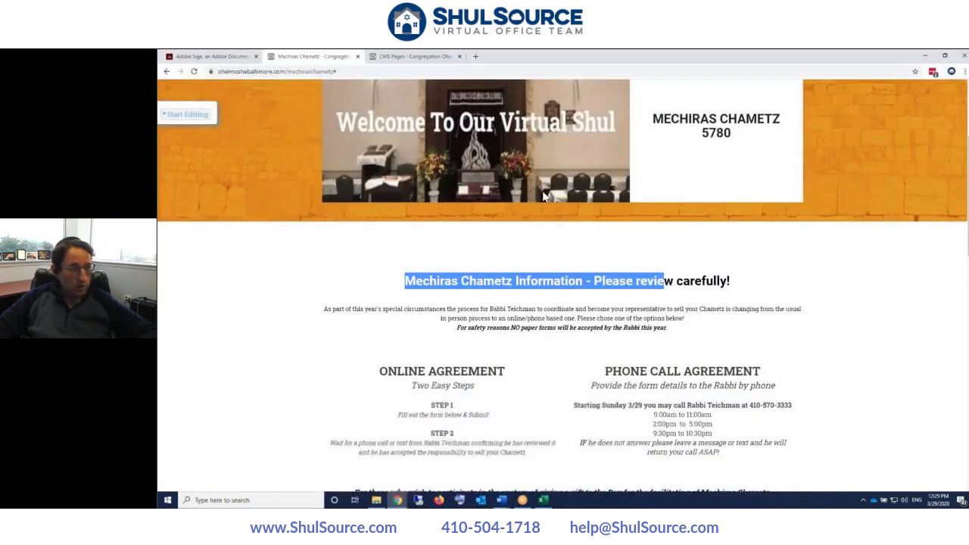
pyautogui.scroll(-3, 575, 225)
# - Turn on page editing, then start adding a new section and cancel it
pyautogui.scroll(-2, 575, 225)
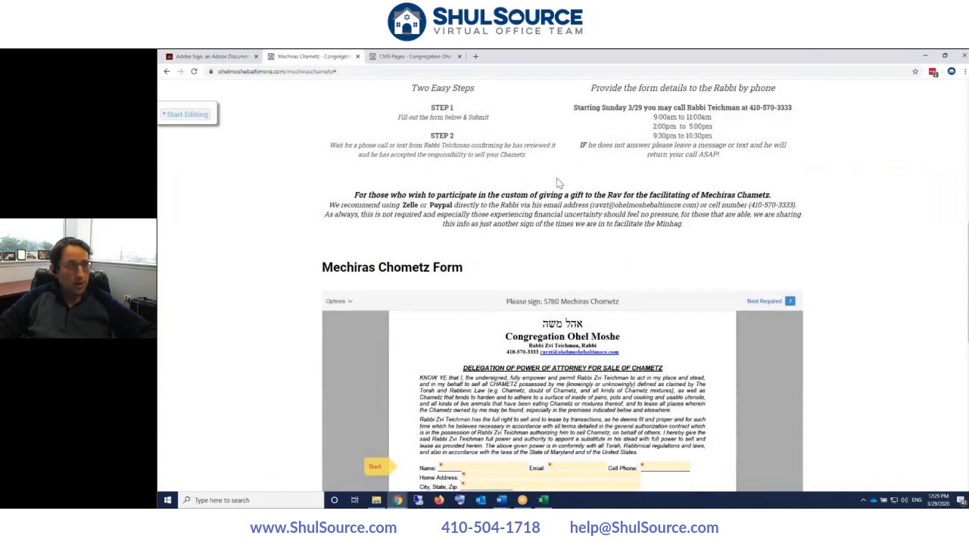
pyautogui.scroll(-1, 554, 183)
pyautogui.scroll(-2, 556, 180)
pyautogui.scroll(1, 558, 179)
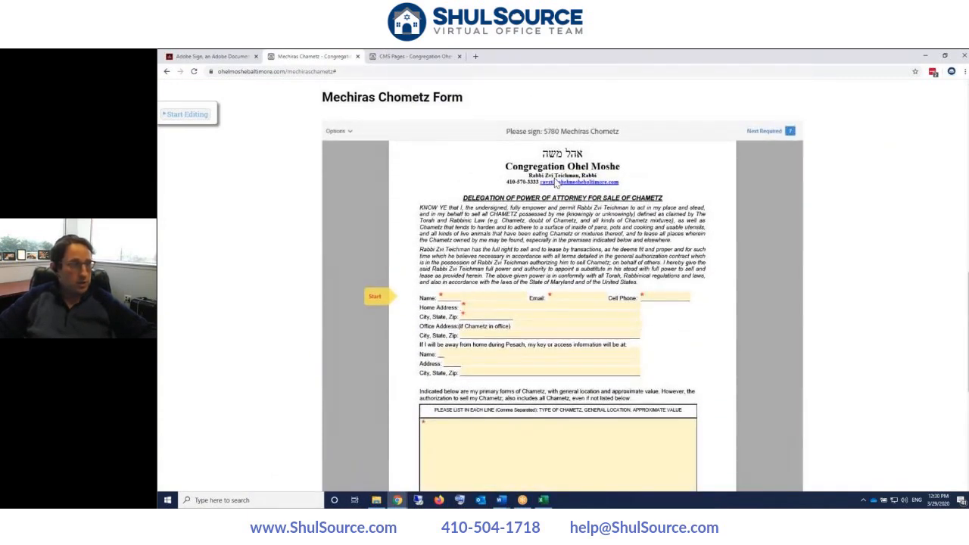
pyautogui.scroll(8, 558, 177)
pyautogui.scroll(-3, 734, 346)
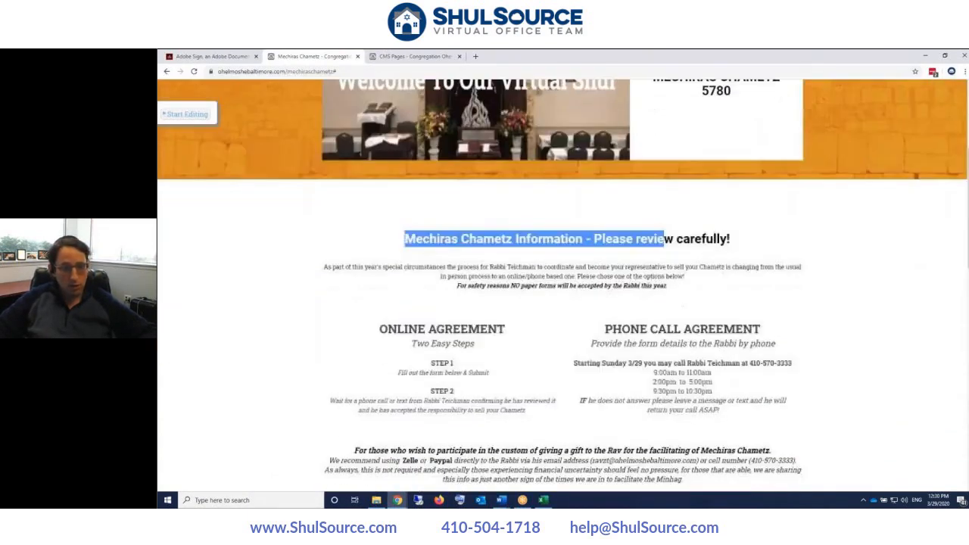
pyautogui.scroll(2, 210, 136)
pyautogui.click(188, 115)
pyautogui.scroll(-1, 832, 227)
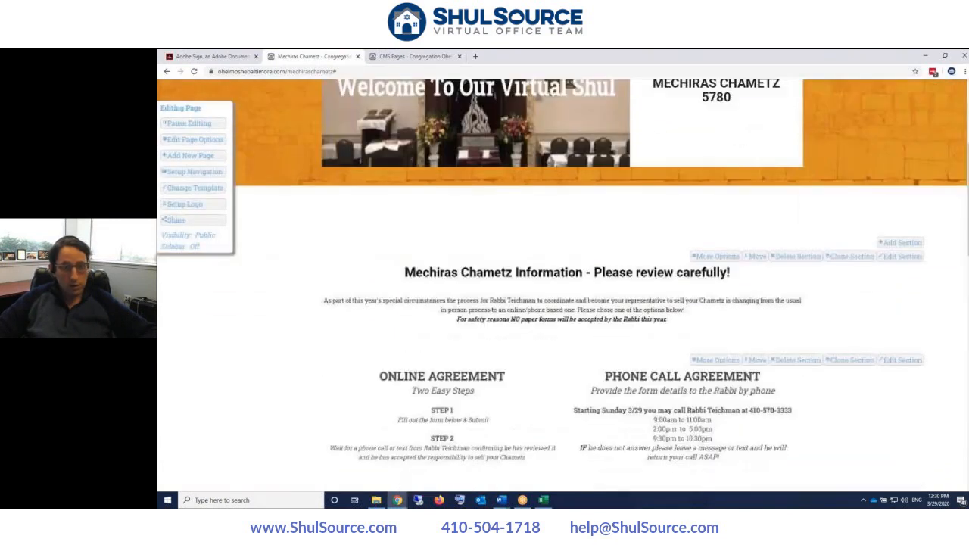
pyautogui.click(899, 237)
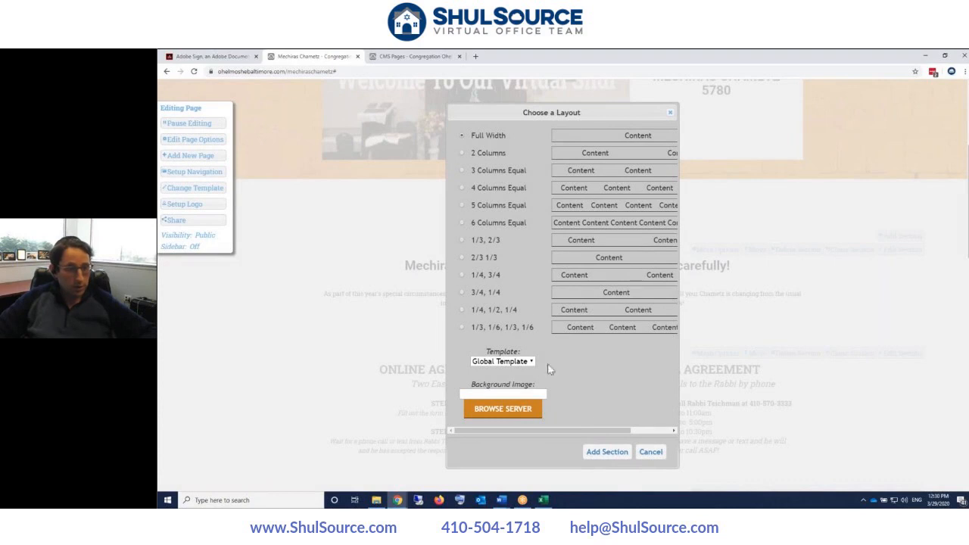
pyautogui.click(650, 451)
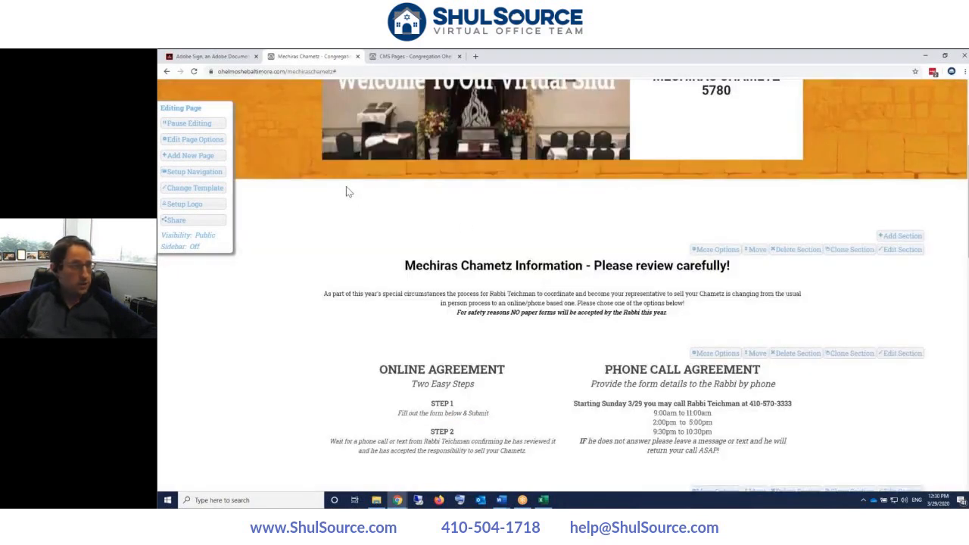
# - Edit the Mechiras Chometz Form section and open its content in the rich-text editor
pyautogui.scroll(-3, 378, 186)
pyautogui.scroll(-3, 378, 186)
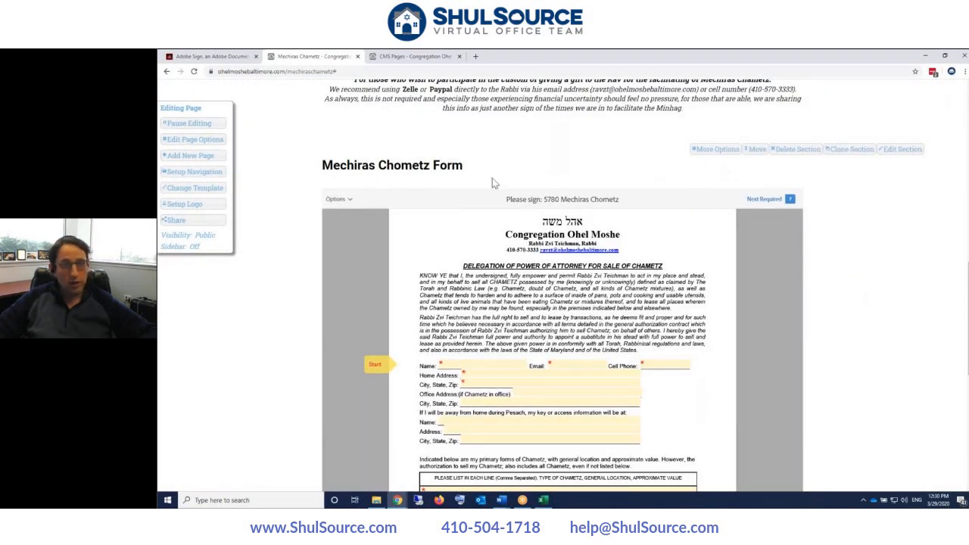
pyautogui.click(892, 151)
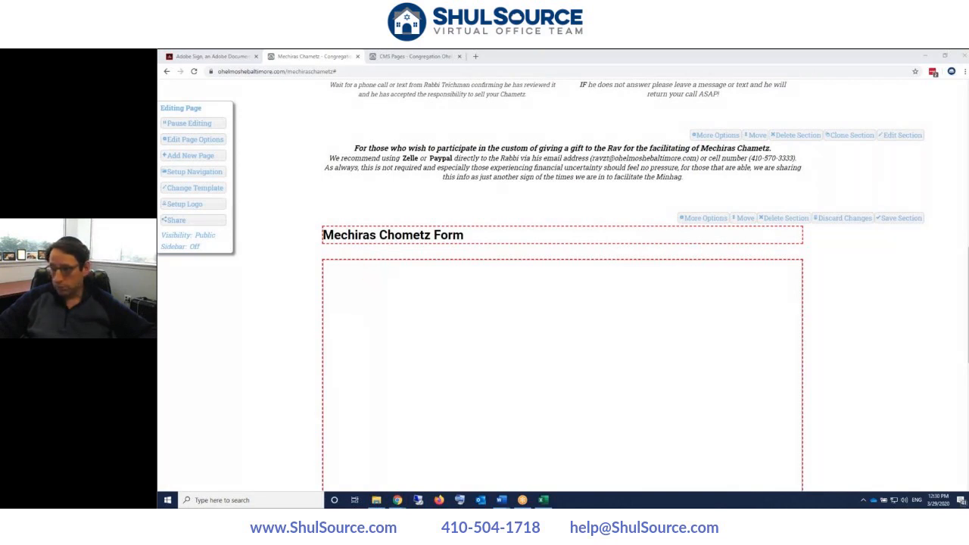
pyautogui.click(697, 302)
pyautogui.click(697, 311)
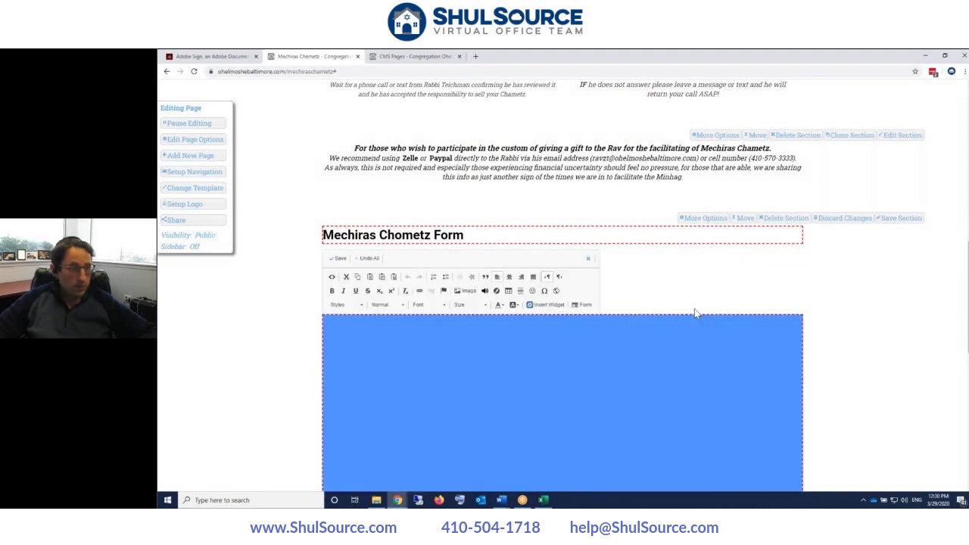
# - Open the section's HTML source and copy the Adobe Sign web form's embed code into it
pyautogui.click(333, 278)
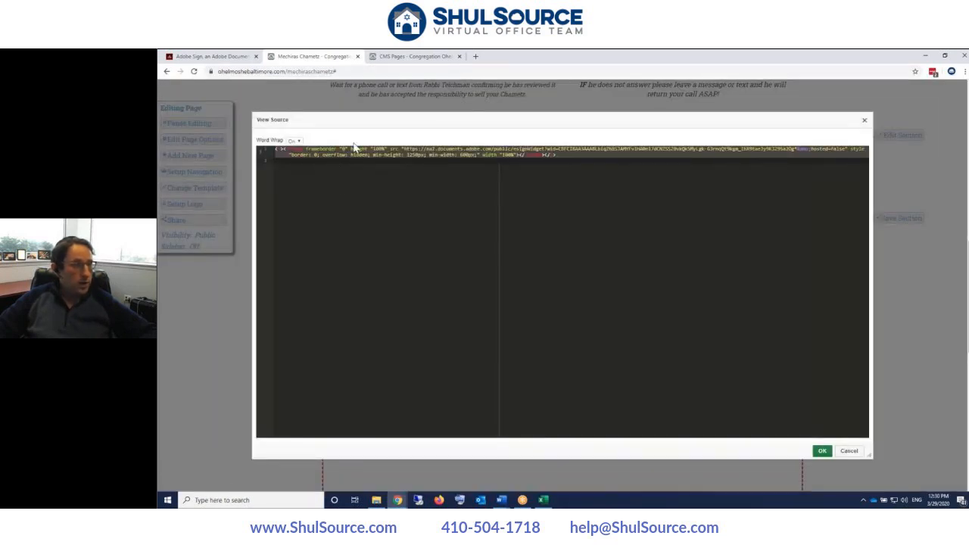
pyautogui.click(232, 59)
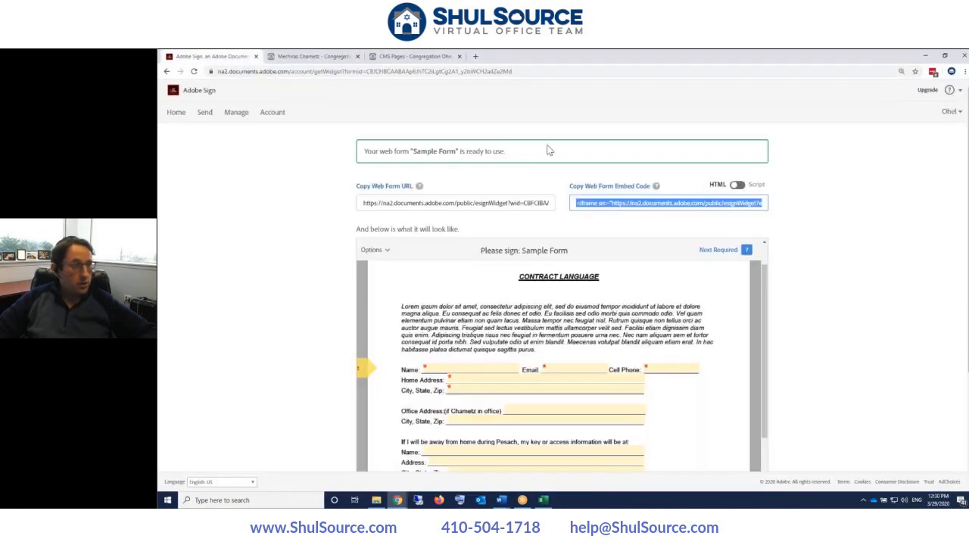
pyautogui.click(615, 204)
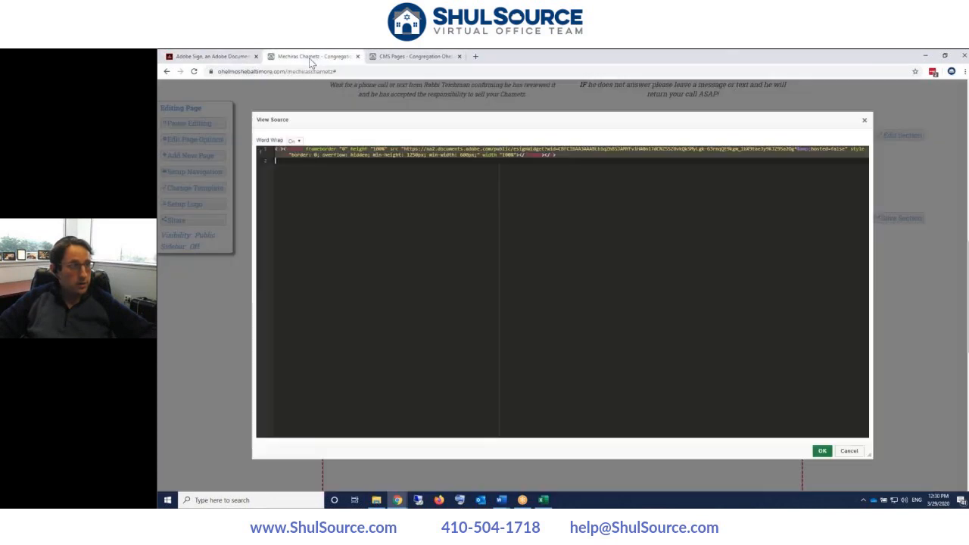
pyautogui.click(312, 56)
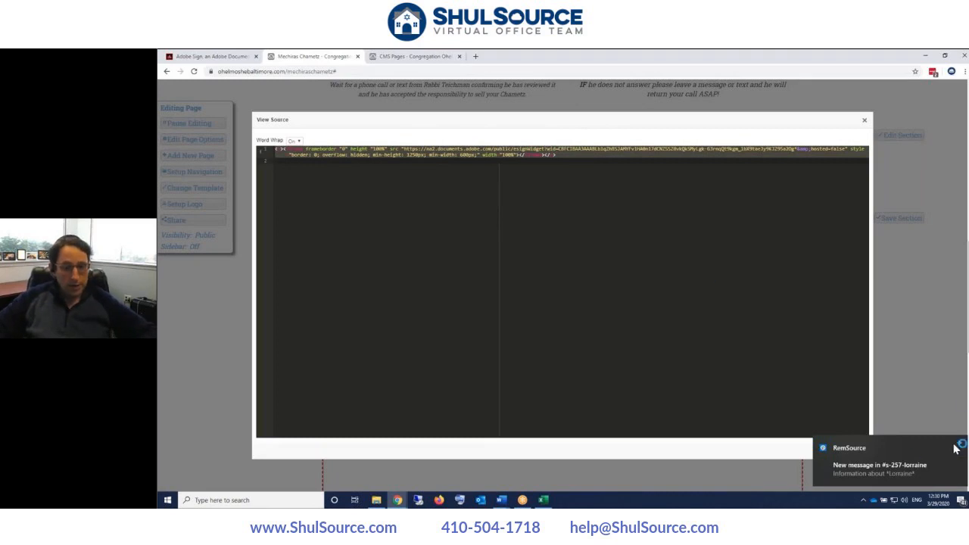
# - Dismiss the chat notifications, set the iframe min-height to 1250px, close the source and save
pyautogui.click(960, 445)
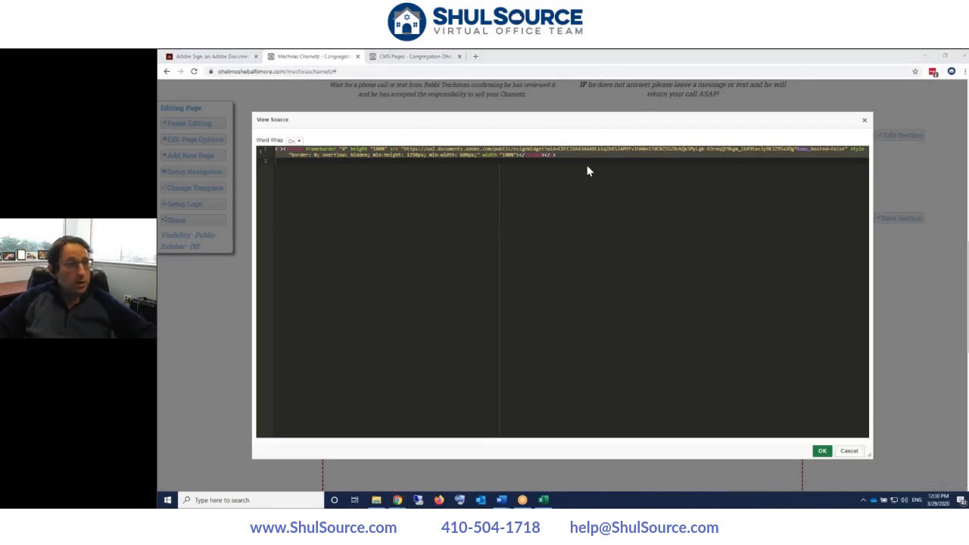
pyautogui.click(958, 444)
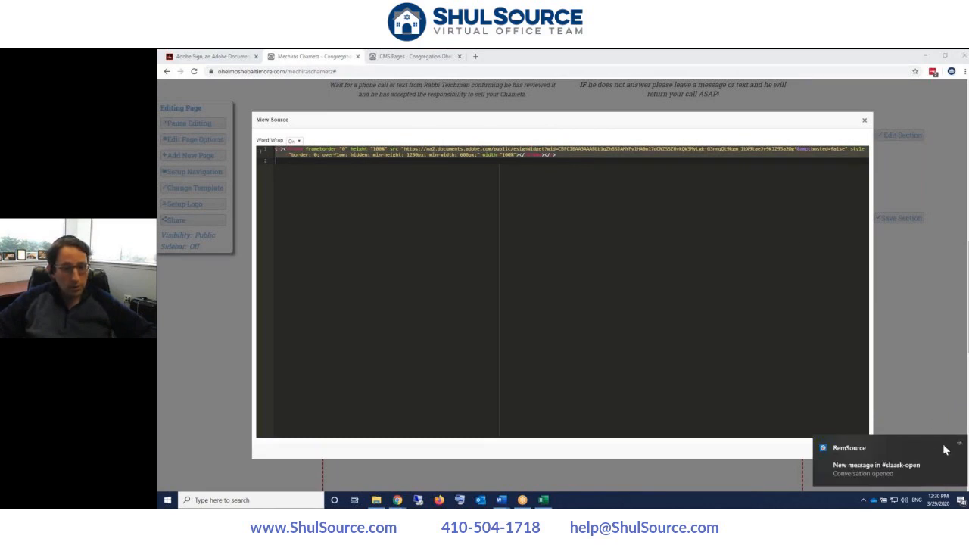
pyautogui.click(961, 445)
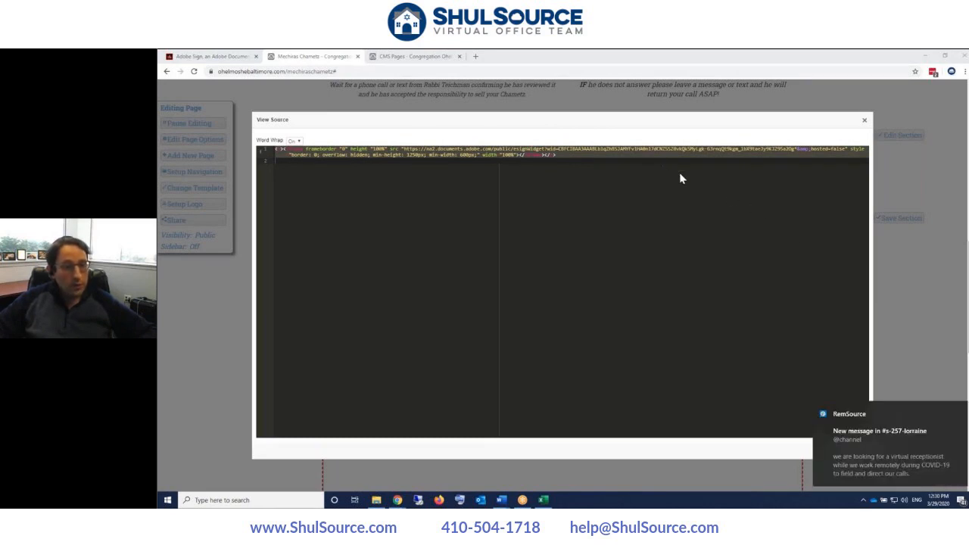
pyautogui.click(957, 410)
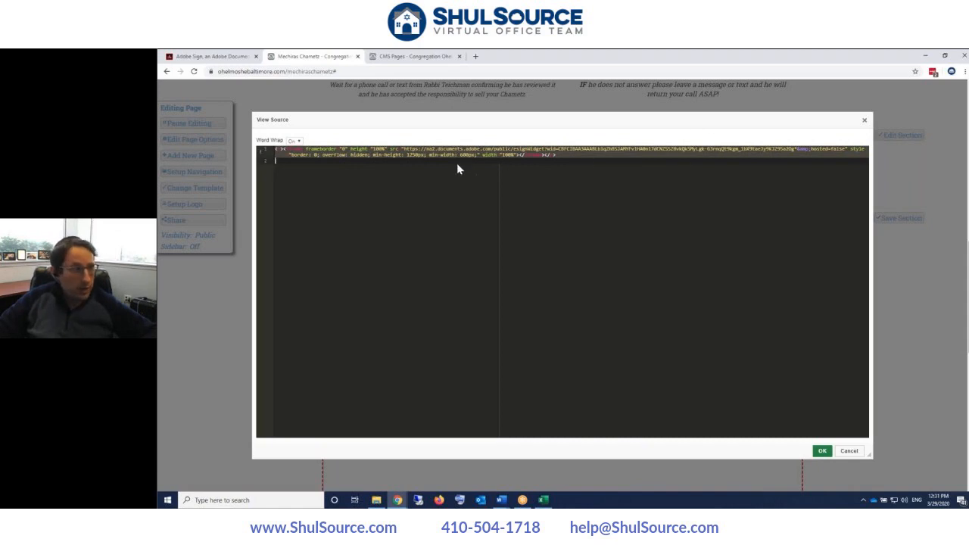
pyautogui.click(405, 154)
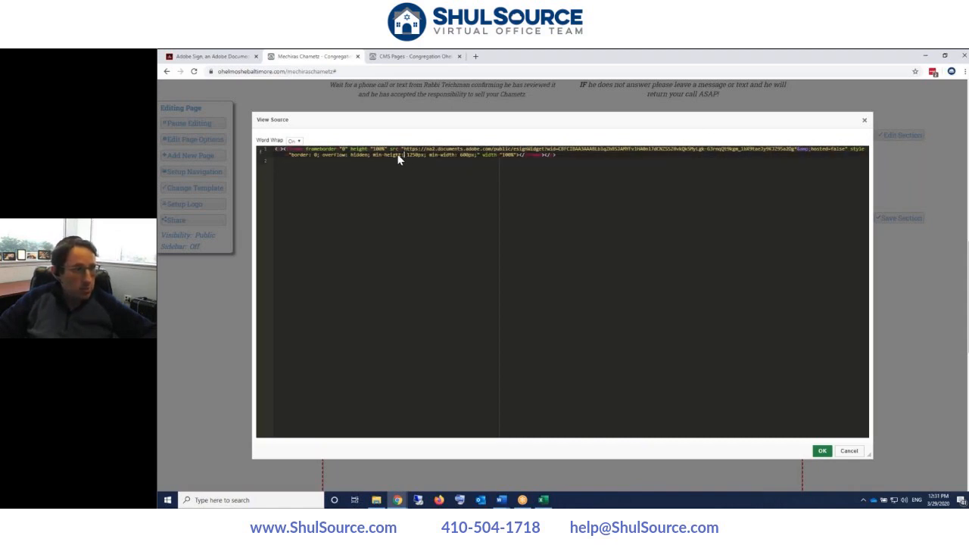
pyautogui.moveTo(407, 155); pyautogui.dragTo(426, 155)
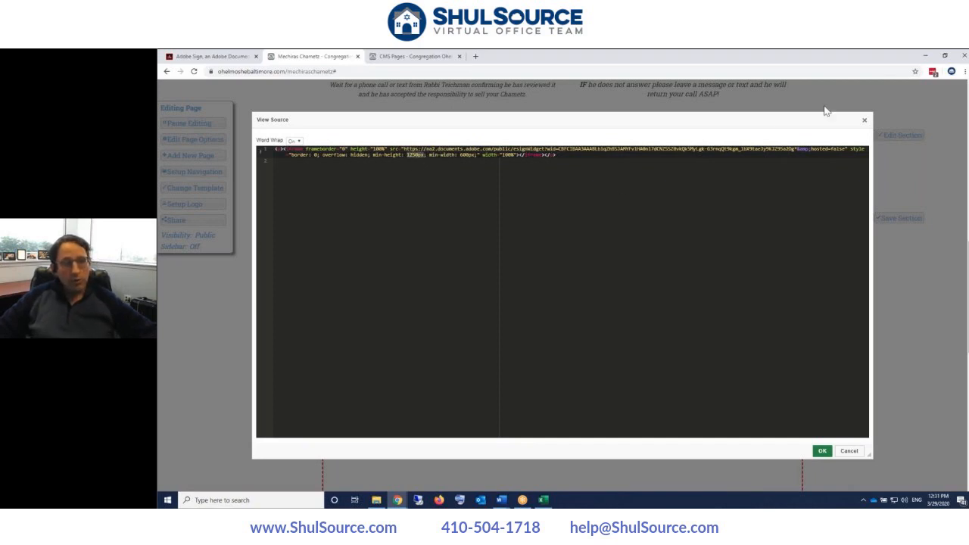
pyautogui.click(865, 121)
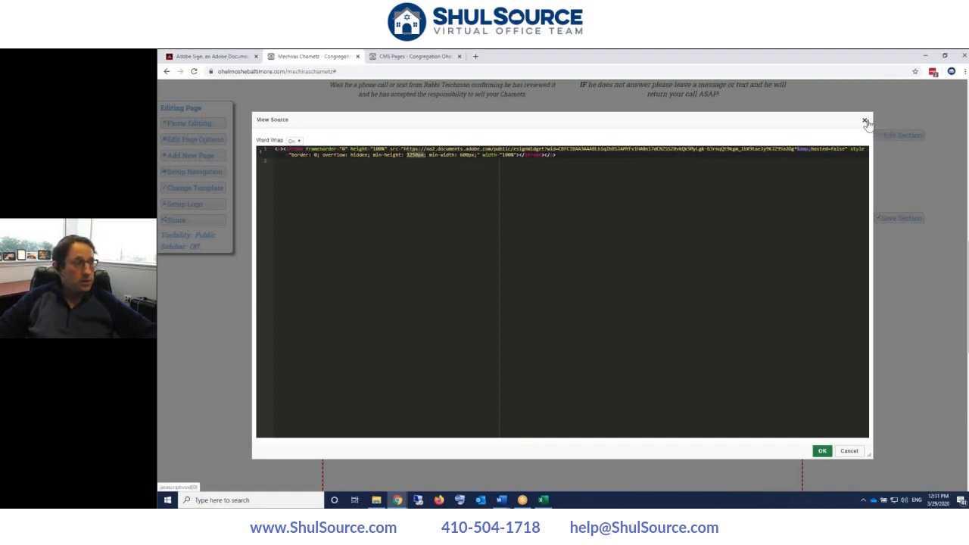
pyautogui.click(338, 90)
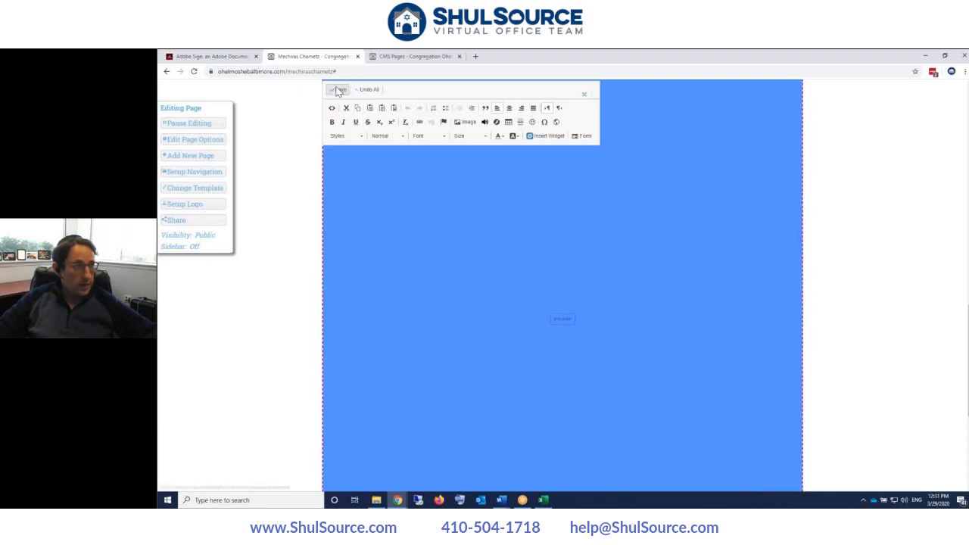
# - Reload the saved page and scroll down to the live embedded Adobe Sign form
pyautogui.scroll(-8, 439, 263)
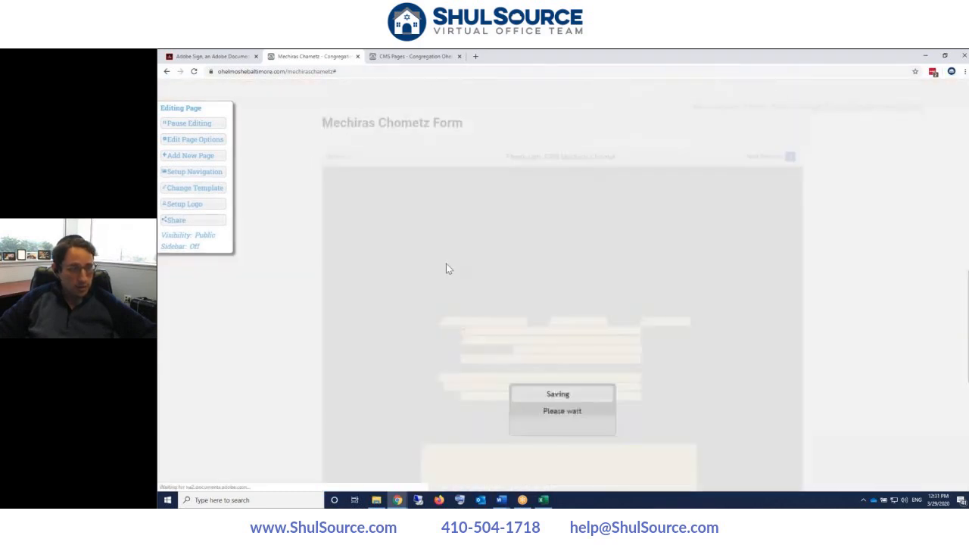
pyautogui.scroll(-5, 513, 251)
pyautogui.scroll(7, 602, 248)
pyautogui.scroll(-3, 611, 252)
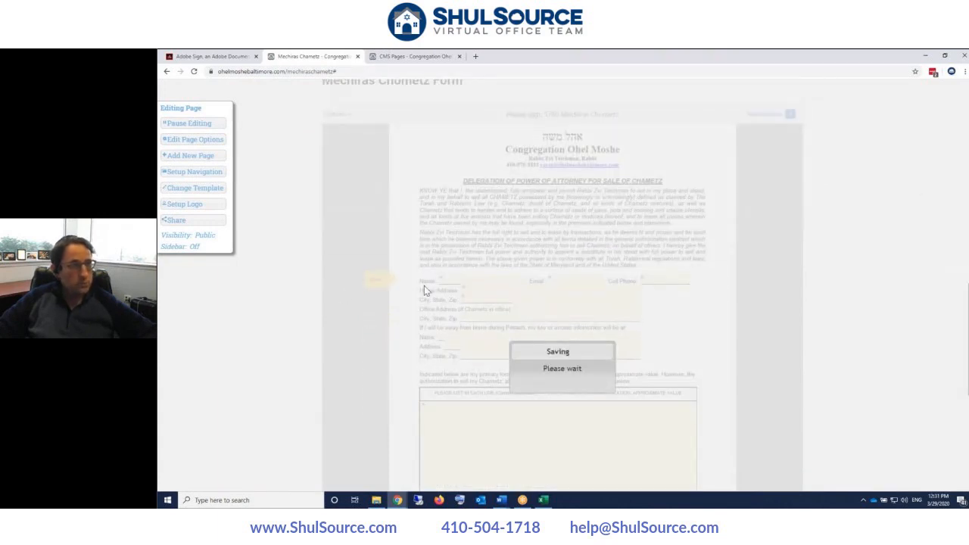
pyautogui.scroll(2, 446, 268)
pyautogui.scroll(-8, 466, 261)
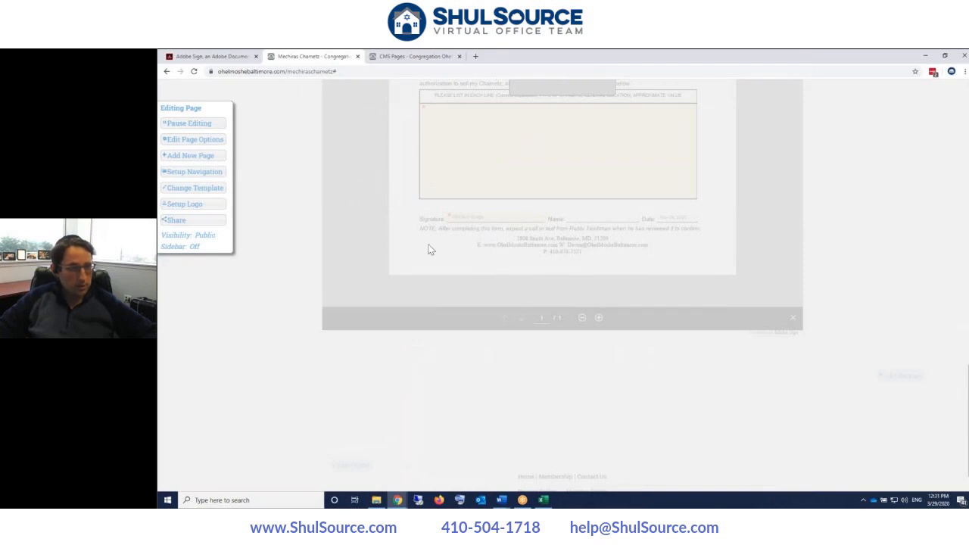
pyautogui.click(194, 71)
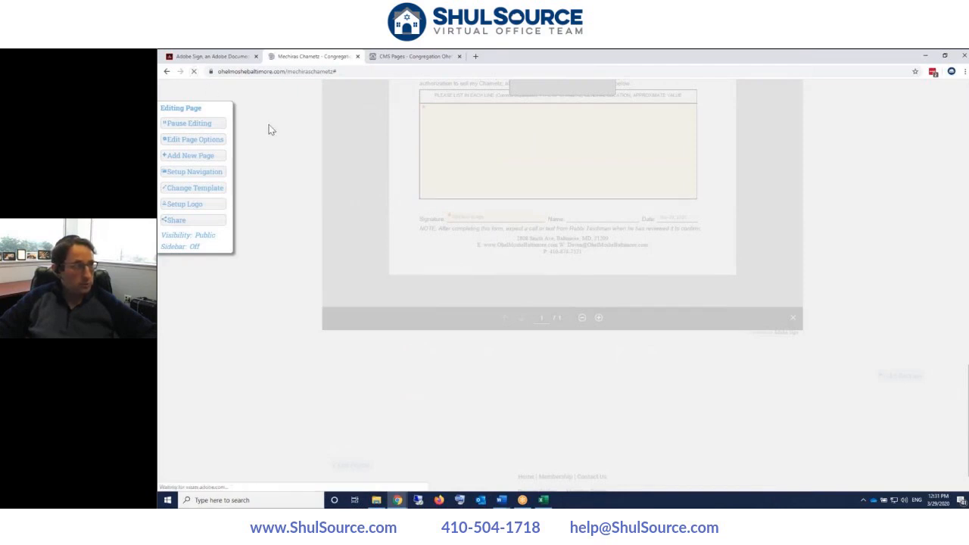
pyautogui.scroll(-10, 560, 287)
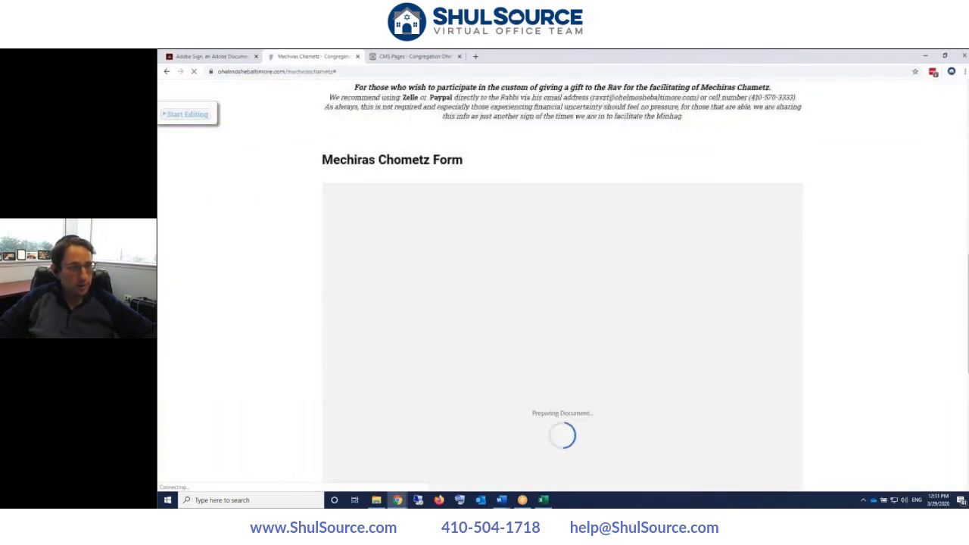
pyautogui.scroll(-2, 560, 288)
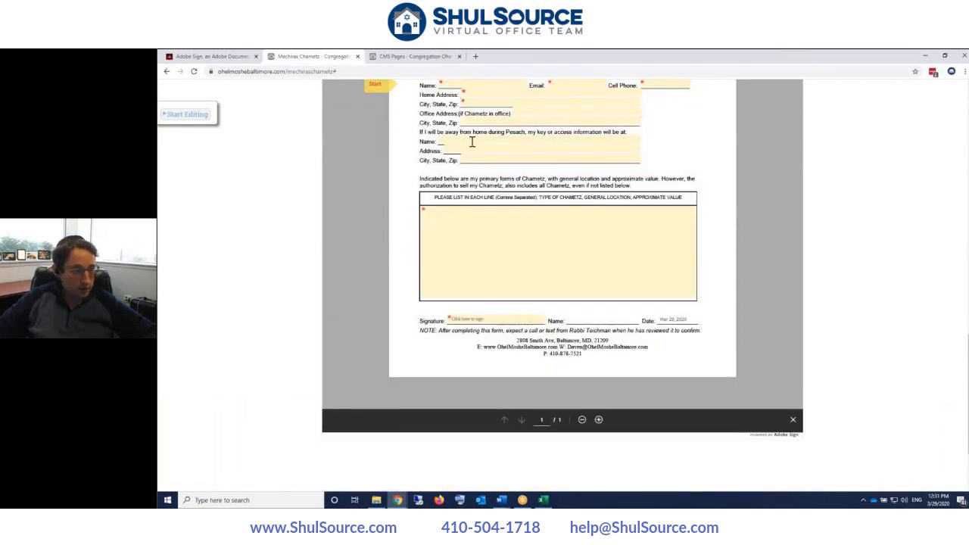
pyautogui.click(475, 58)
# - Go to the Westside Shul website (westsideshul.com) in the new tab
pyautogui.write('wes')
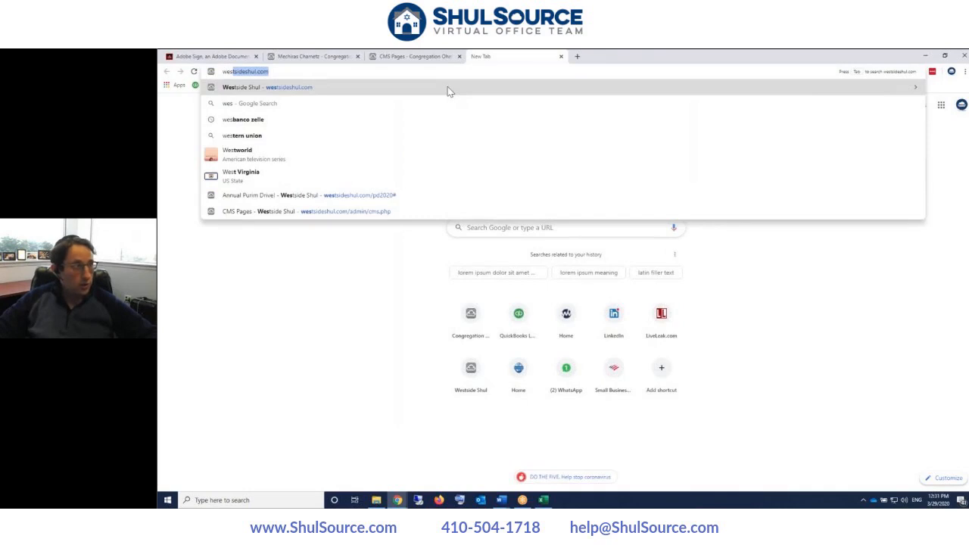
pyautogui.press('Return')
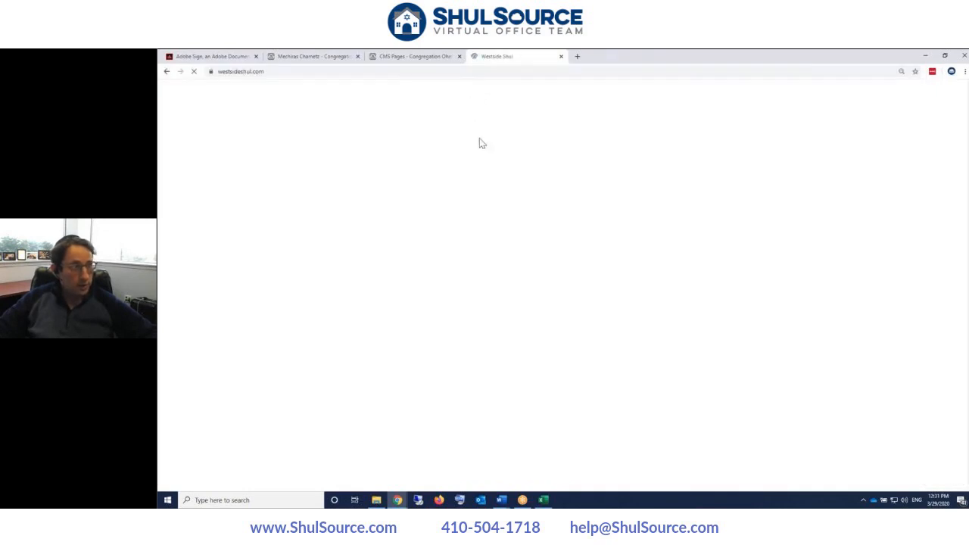
pyautogui.scroll(-3, 605, 152)
pyautogui.scroll(1, 600, 159)
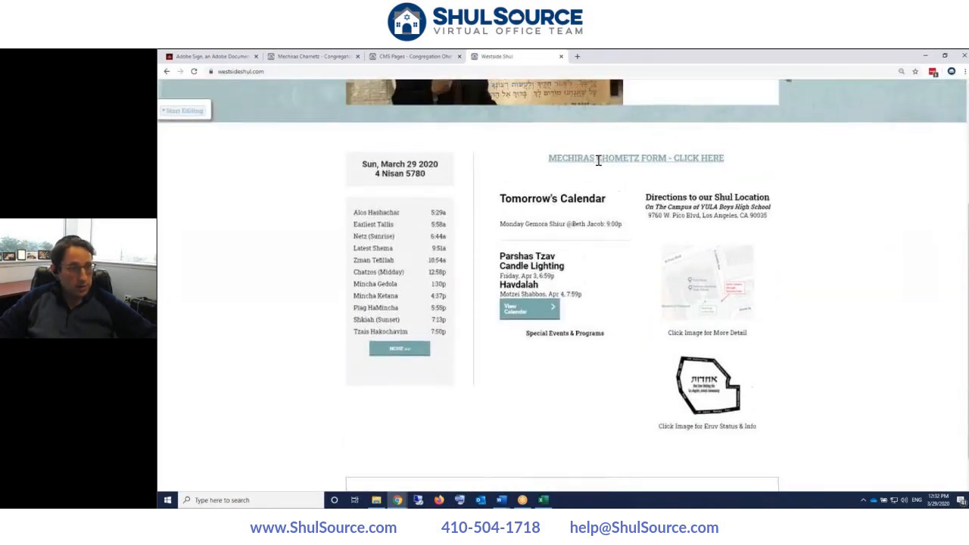
# - Open Westside's Mechiras Chometz form page, review the embedded form, and turn on page editing
pyautogui.click(600, 161)
pyautogui.scroll(-5, 568, 201)
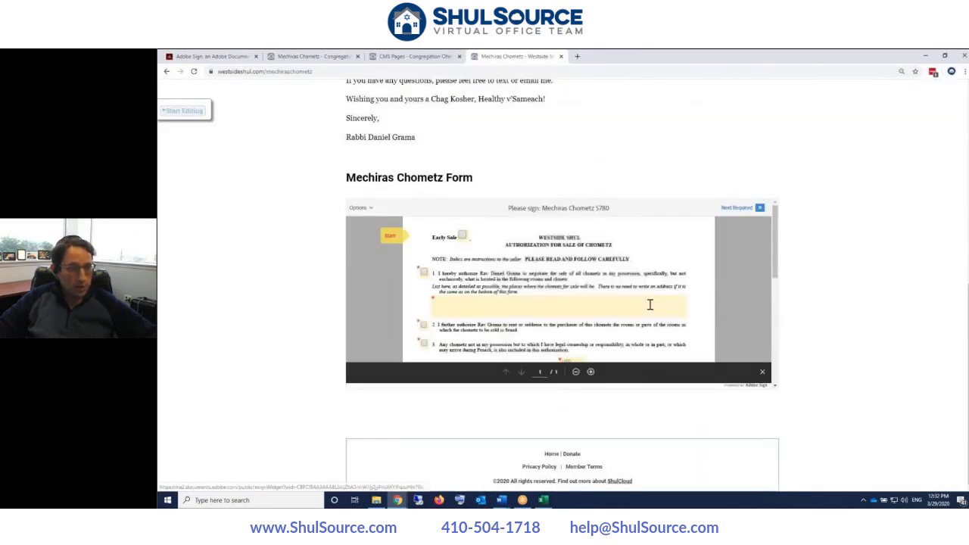
pyautogui.scroll(-5, 659, 303)
pyautogui.scroll(3, 560, 303)
pyautogui.scroll(-6, 560, 302)
pyautogui.scroll(7, 560, 302)
pyautogui.scroll(-6, 560, 303)
pyautogui.scroll(6, 560, 302)
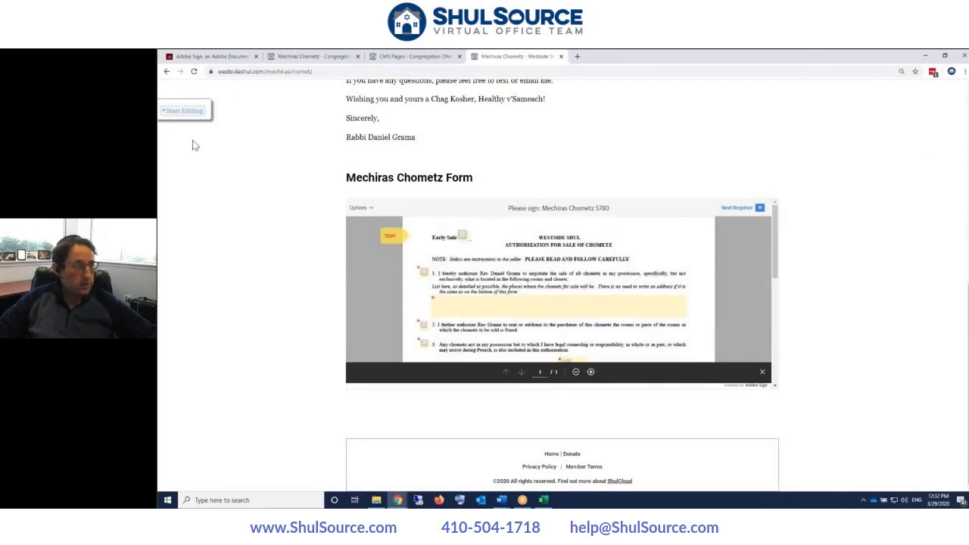
pyautogui.click(182, 110)
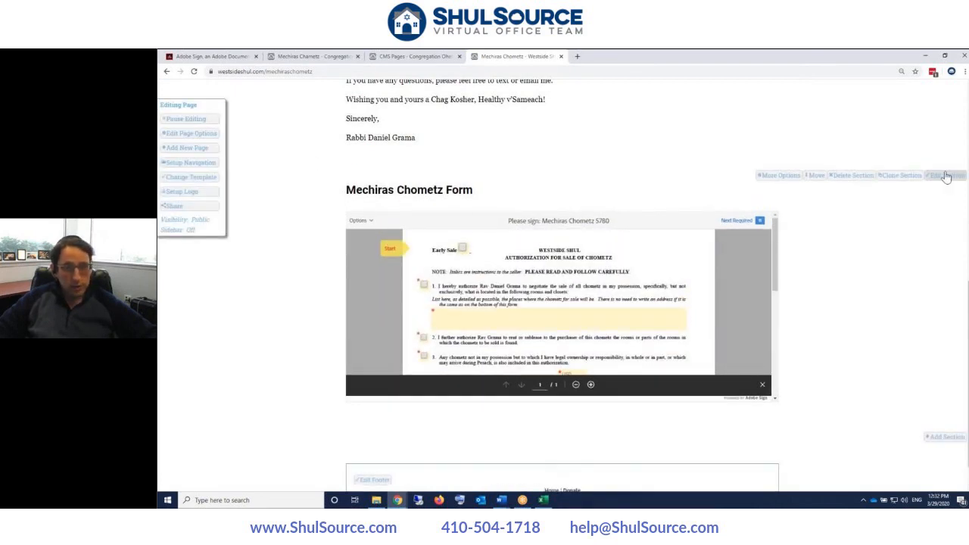
# - In the Mechiras Chometz Form section's source, change min-height 500px to 1250px, apply, and save
pyautogui.click(385, 273)
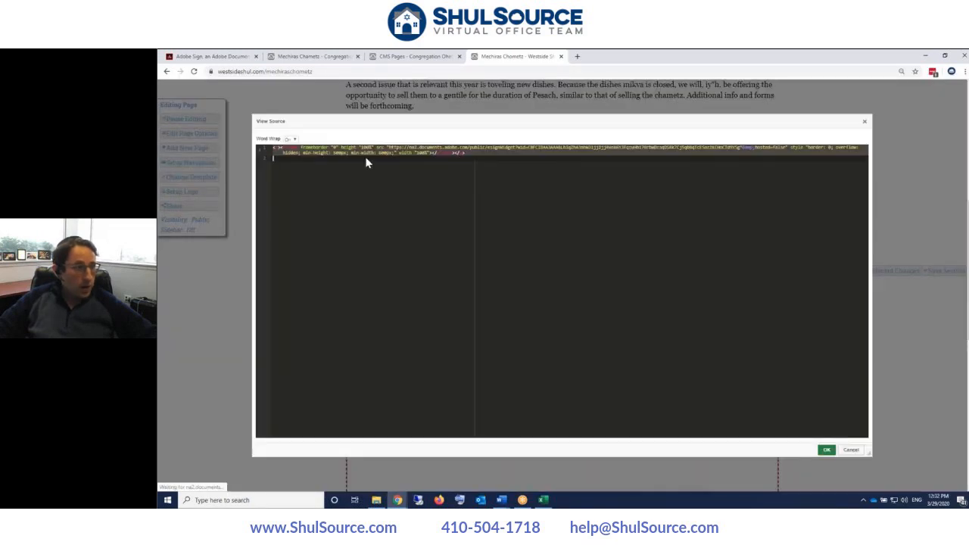
pyautogui.click(338, 153)
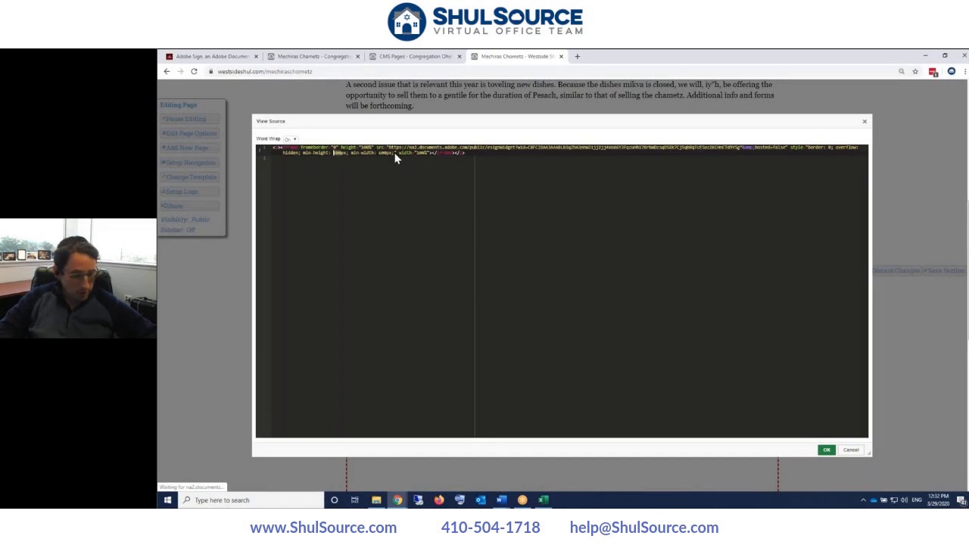
pyautogui.write('1250')
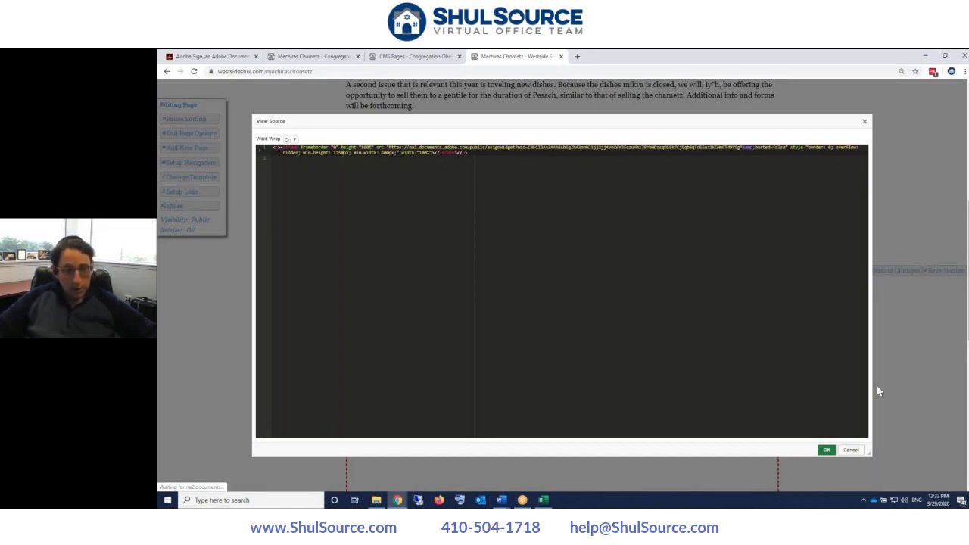
pyautogui.click(826, 450)
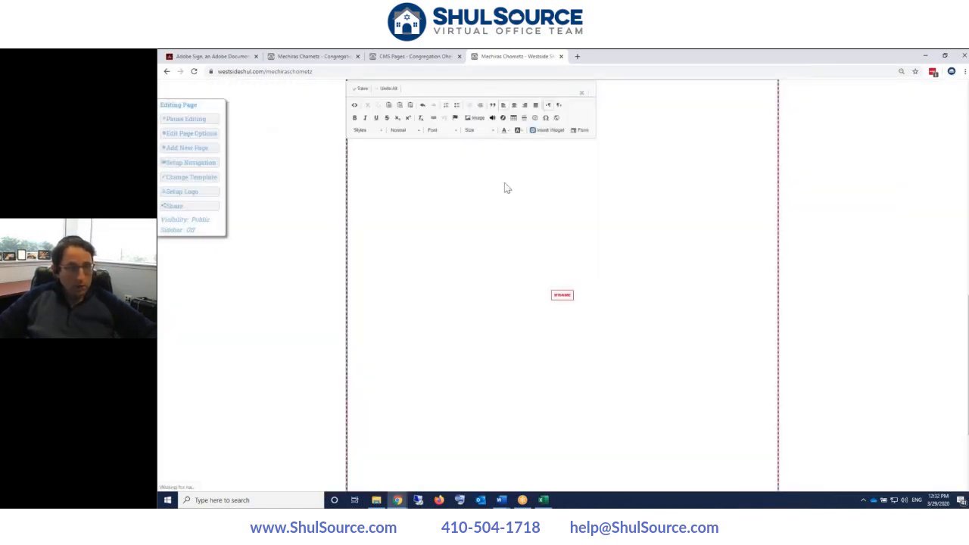
pyautogui.click(361, 89)
pyautogui.scroll(-6, 607, 248)
pyautogui.scroll(4, 623, 263)
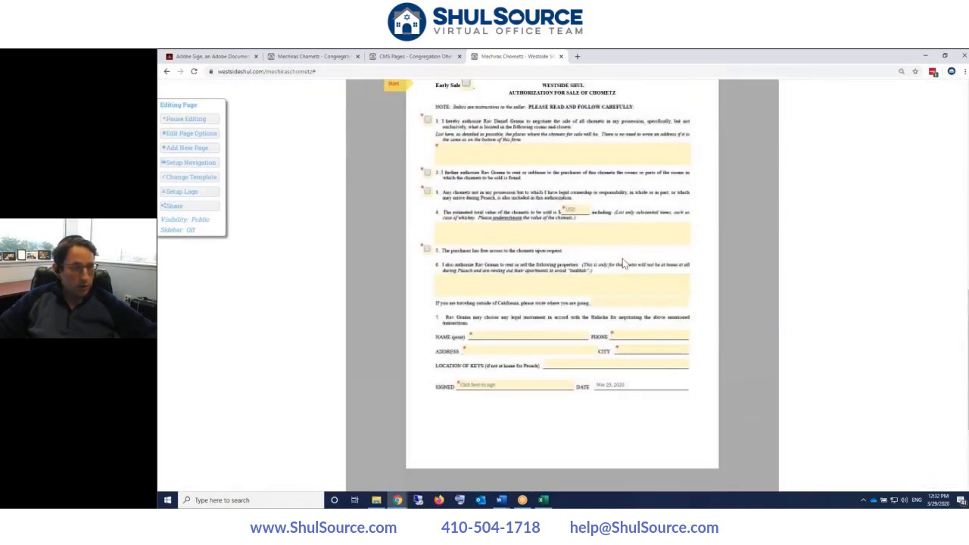
pyautogui.scroll(2, 624, 262)
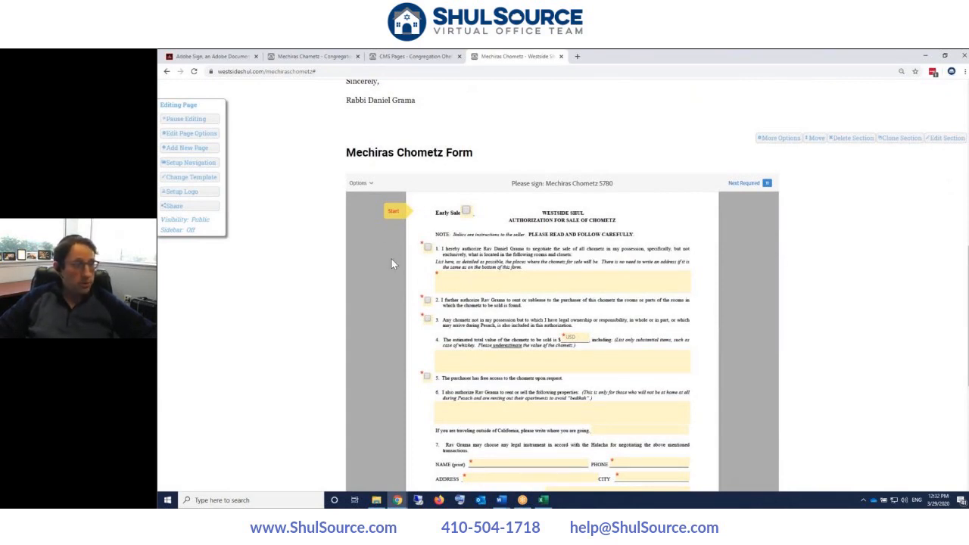
pyautogui.scroll(-3, 392, 263)
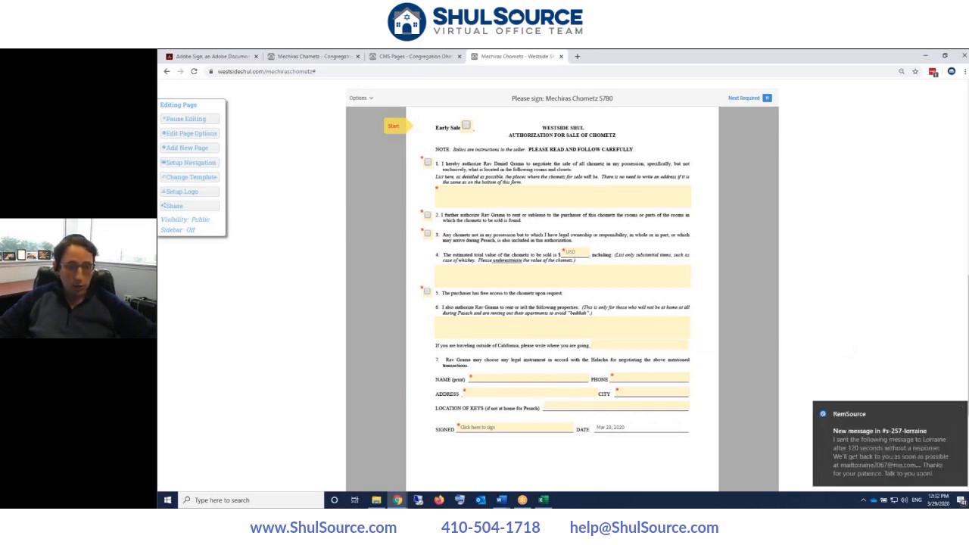
pyautogui.click(958, 406)
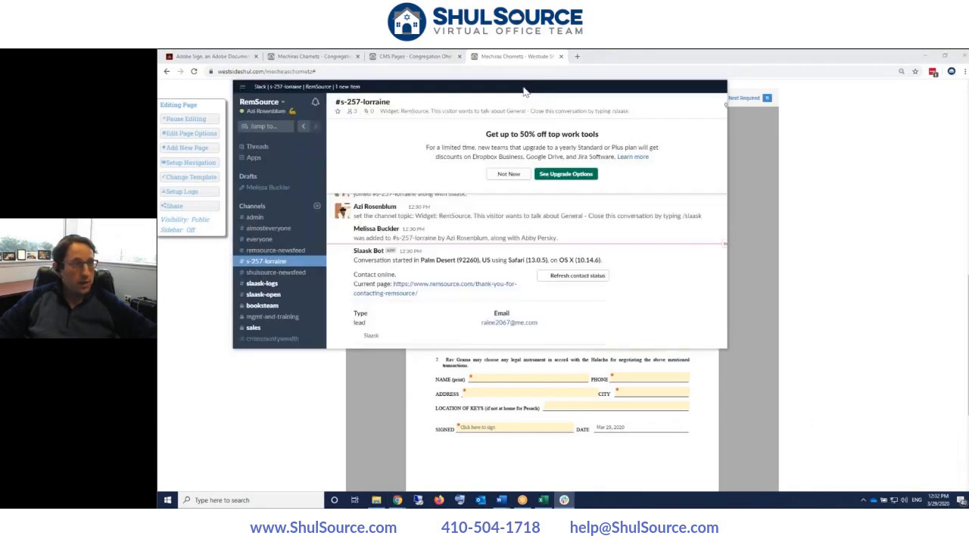
pyautogui.moveTo(523, 89); pyautogui.dragTo(967, 182)
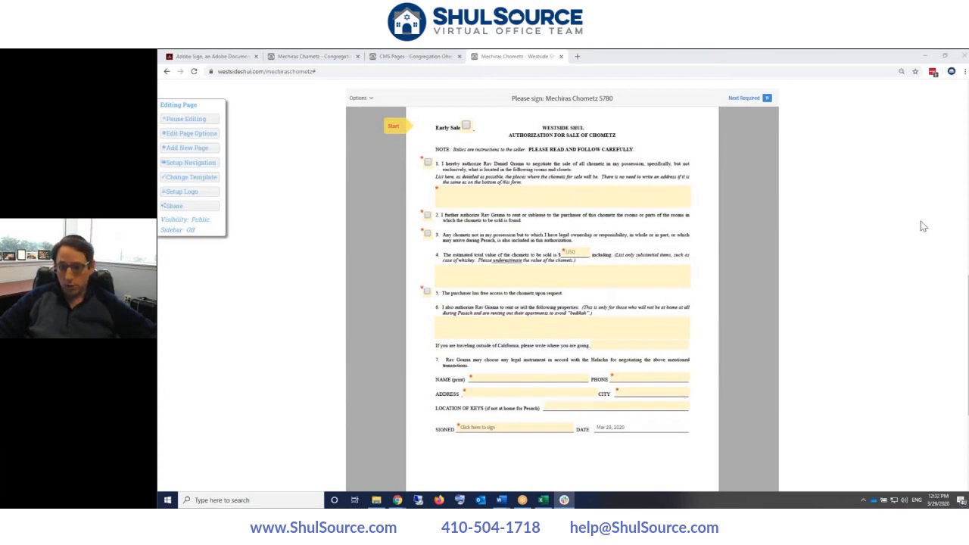